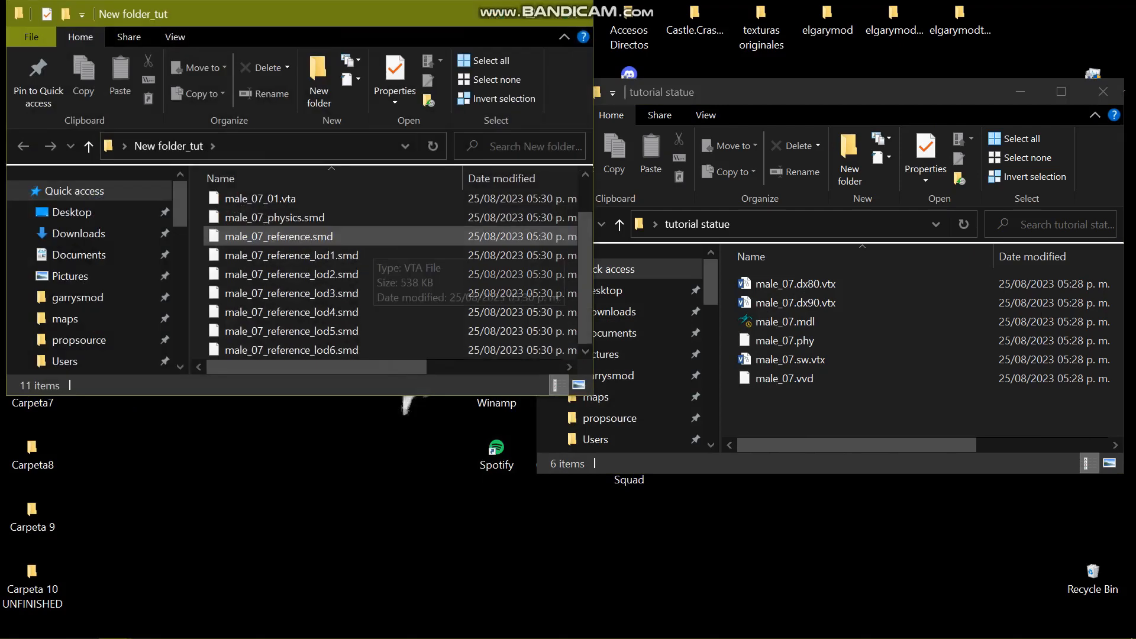
Step: Delete the six level-of-detail files, male_07_reference_lod1.smd through male_07_reference_lod6.smd, from New folder_tut
left_click(533, 13)
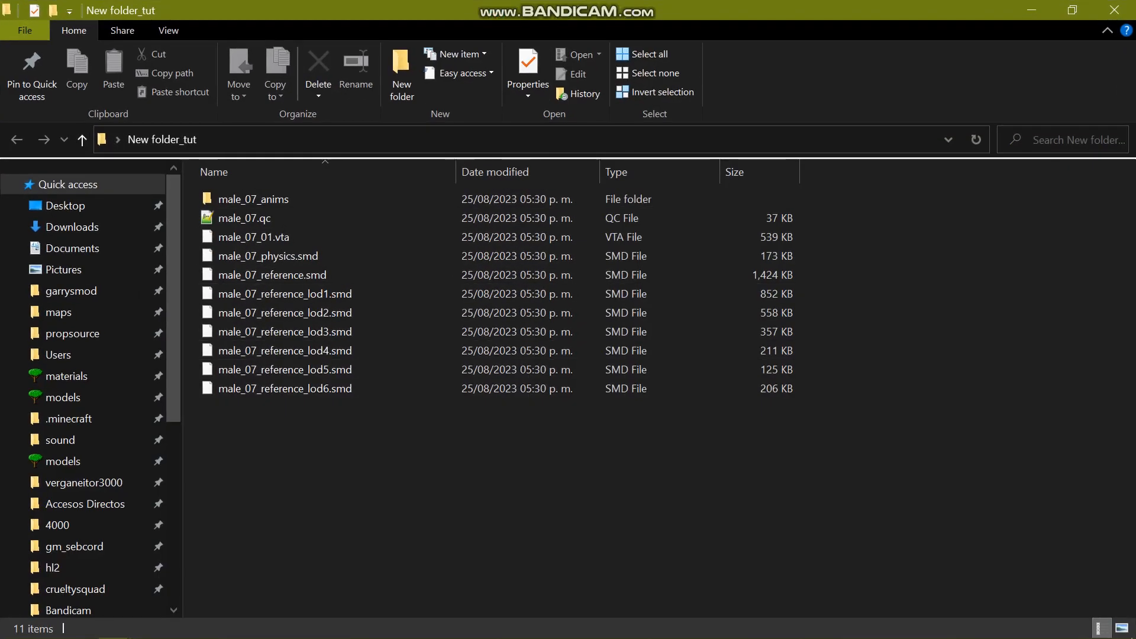
left_click_drag(346, 433, 376, 292)
key("Delete")
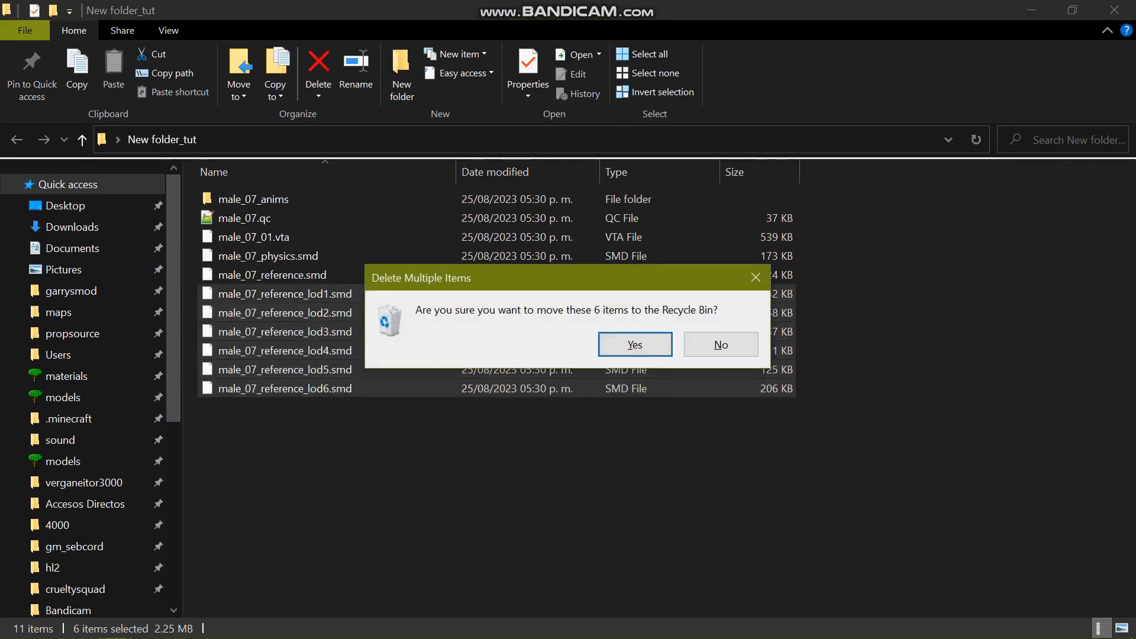
key("Return")
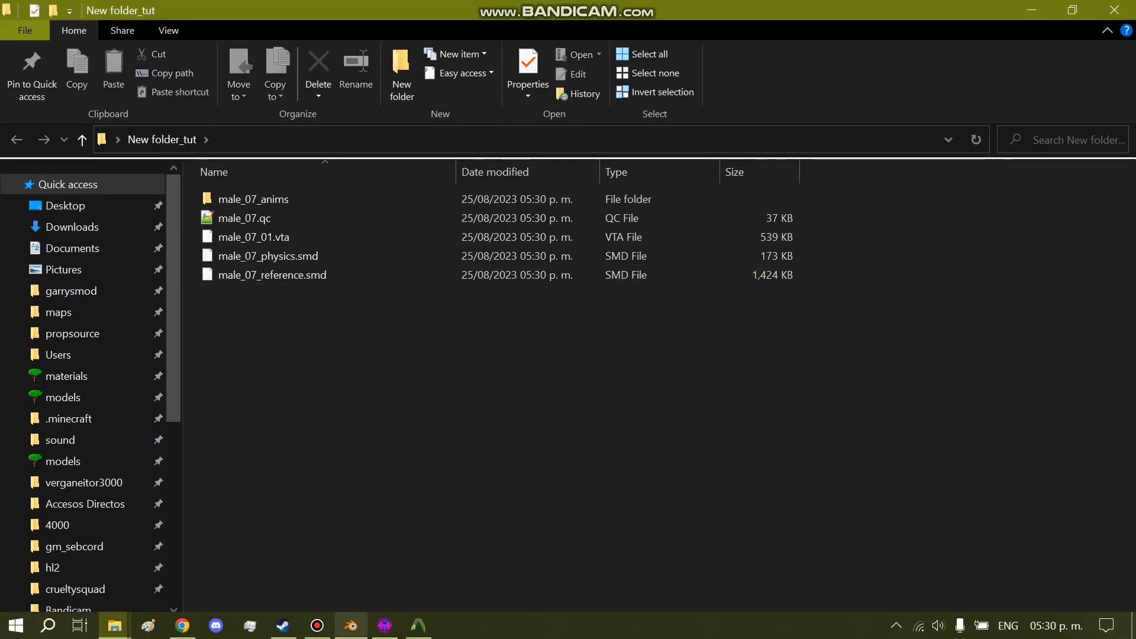
Step: Switch to Blender and empty the default scene, including its cube, camera and light
mouse_move(351, 626)
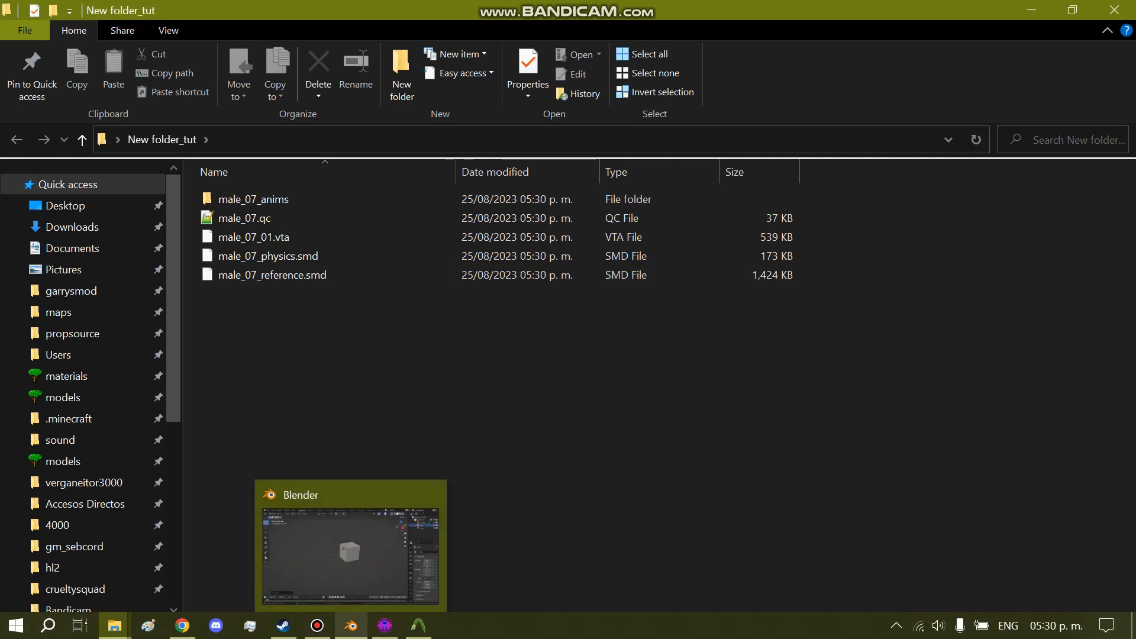
left_click(351, 625)
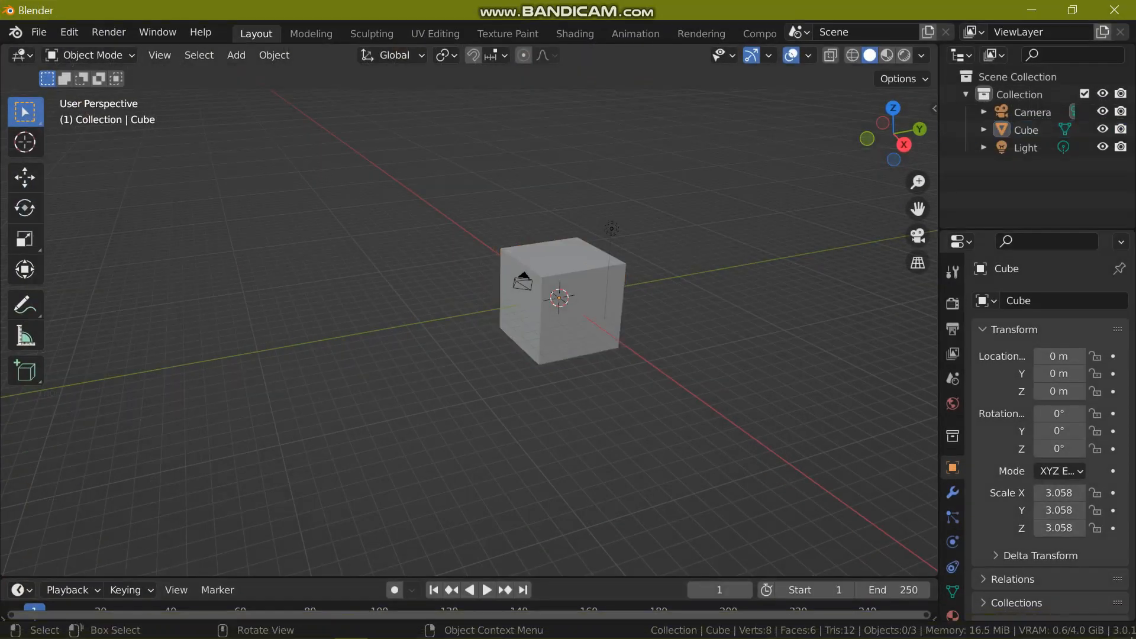
key("Delete")
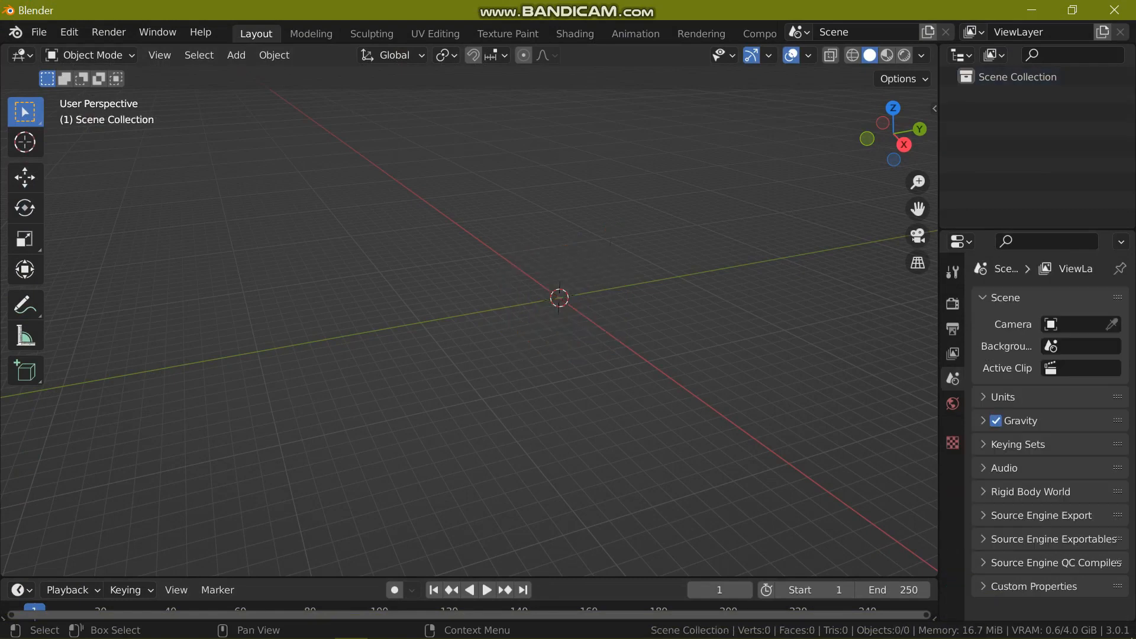
Step: Import male_07_reference.smd and male_07_physics.smd as Source Engine files from New folder_tut on the Desktop
left_click(39, 32)
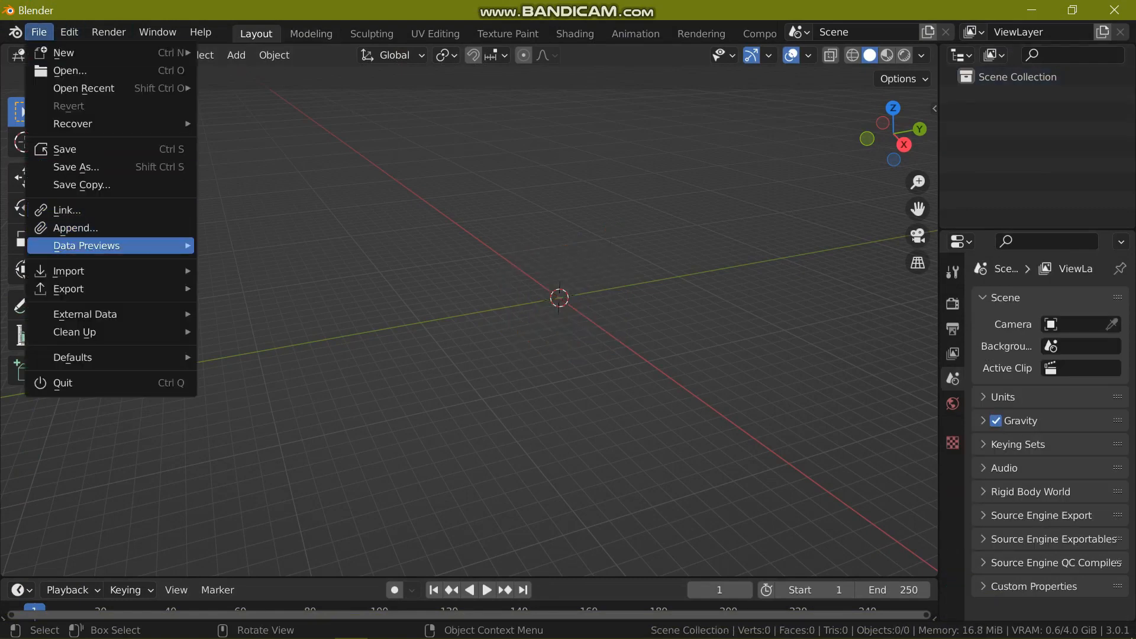
mouse_move(68, 271)
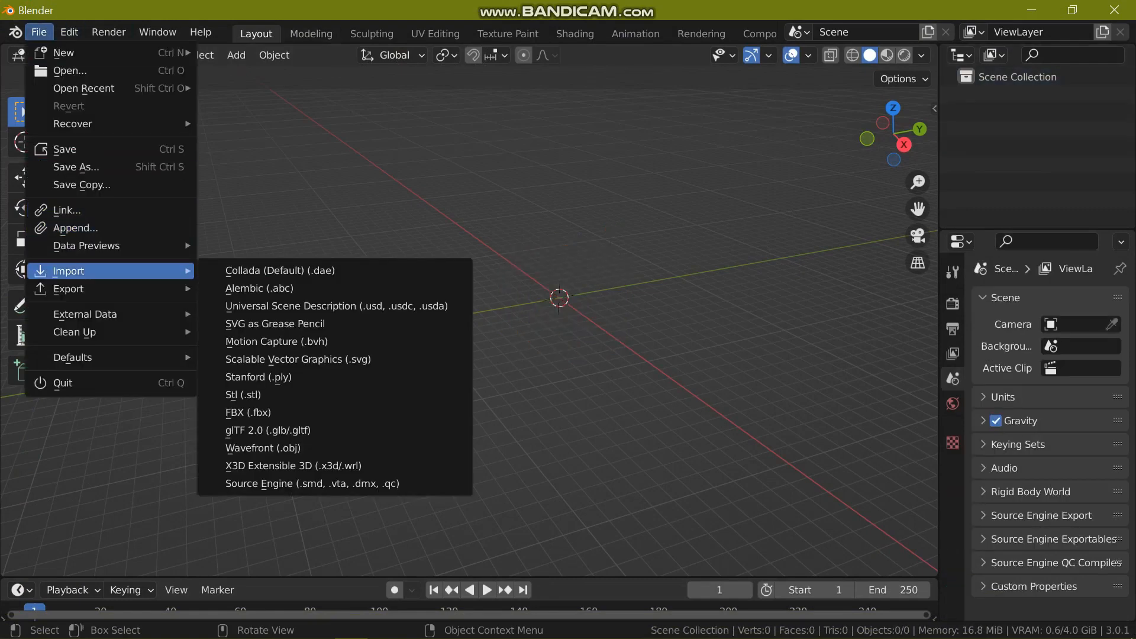
left_click(312, 484)
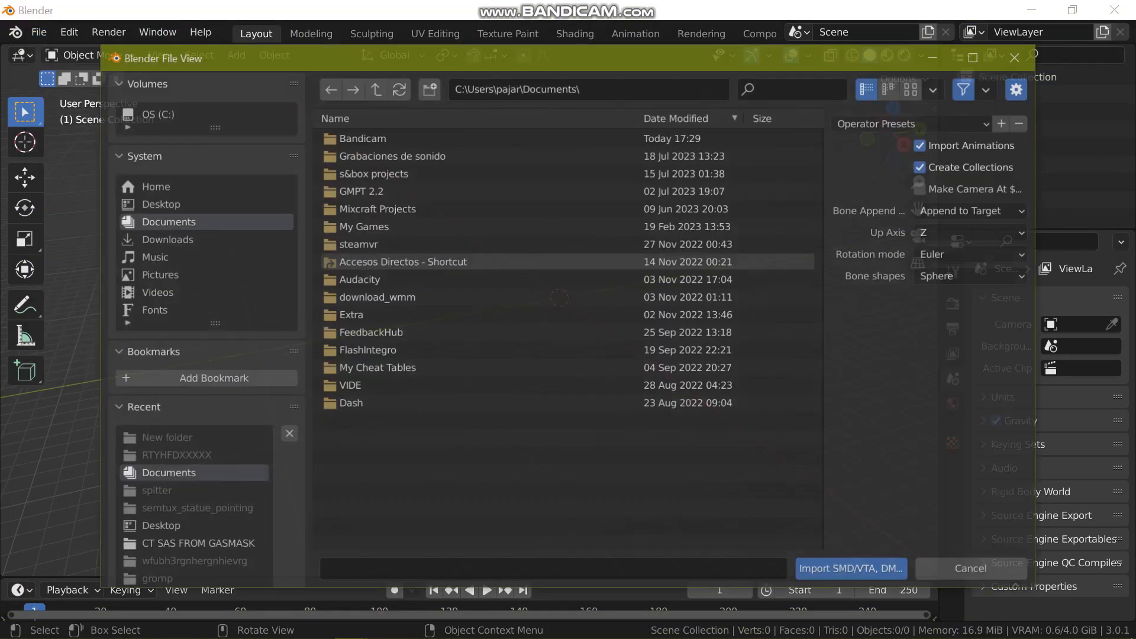
left_click(158, 203)
double_click(372, 136)
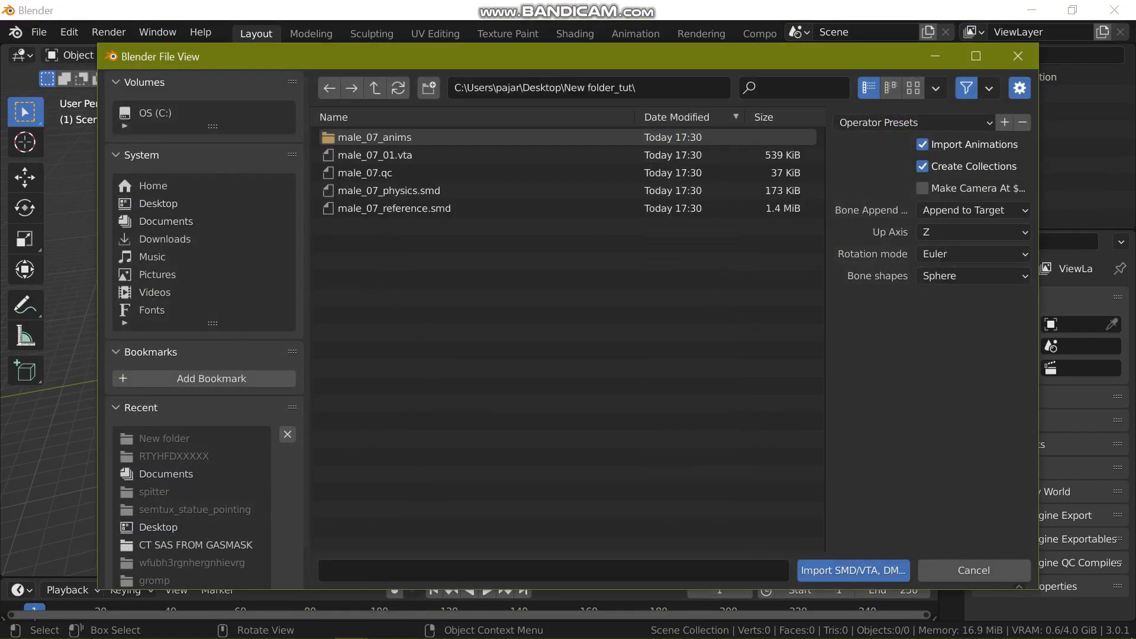
left_click(390, 208)
left_click(390, 189, "shift")
left_click(852, 569)
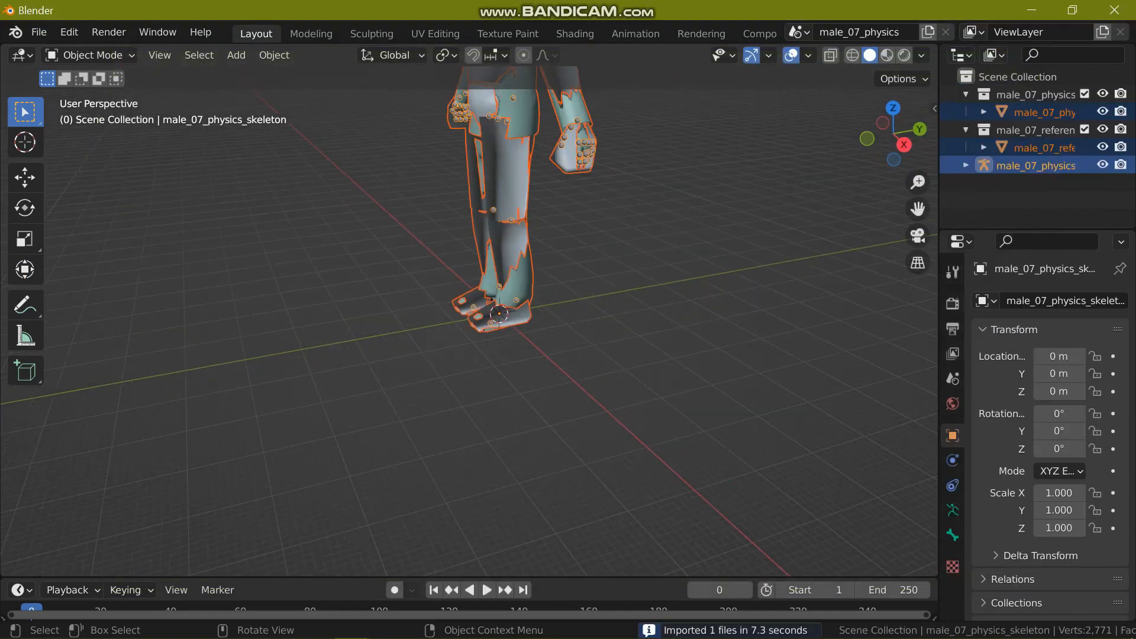
Step: Display the reference mesh's materials and hide the physics mesh that covers it
scroll(473, 319, "down", 4)
middle_click_drag(473, 320, 523, 323)
middle_click_drag(523, 323, 530, 420, "shift")
scroll(547, 393, "up", 2)
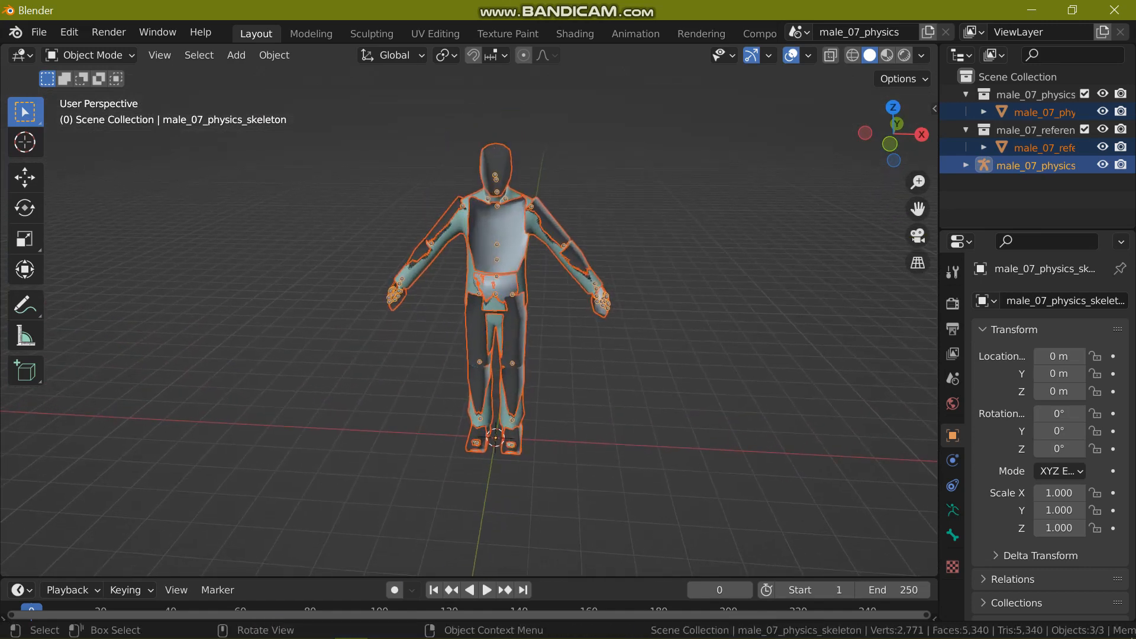
left_click(495, 321)
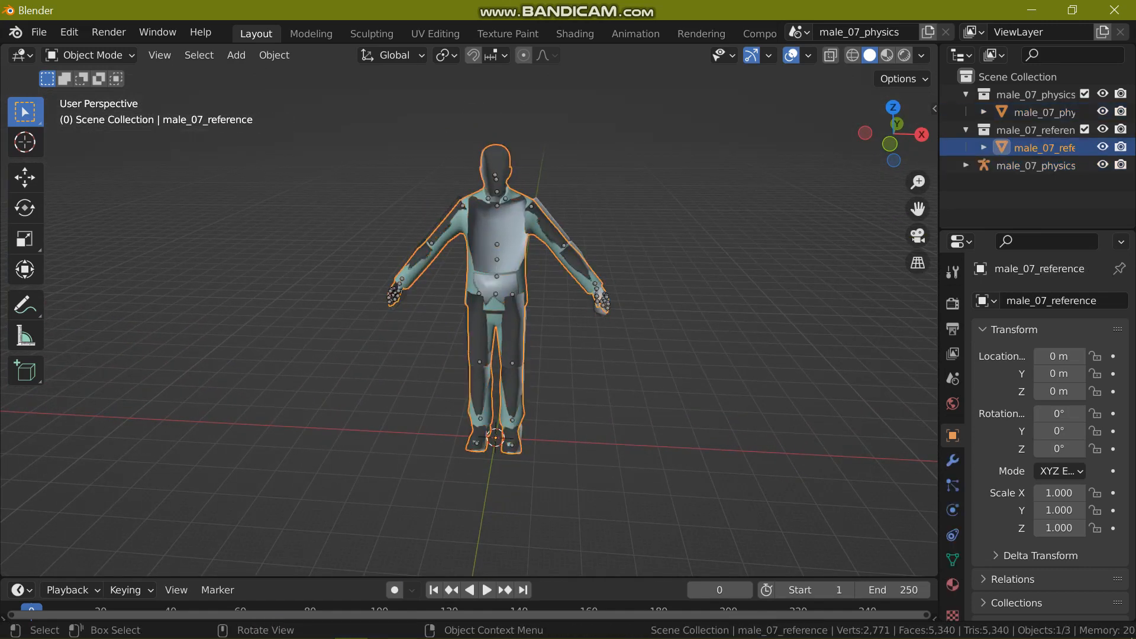
left_click(952, 585)
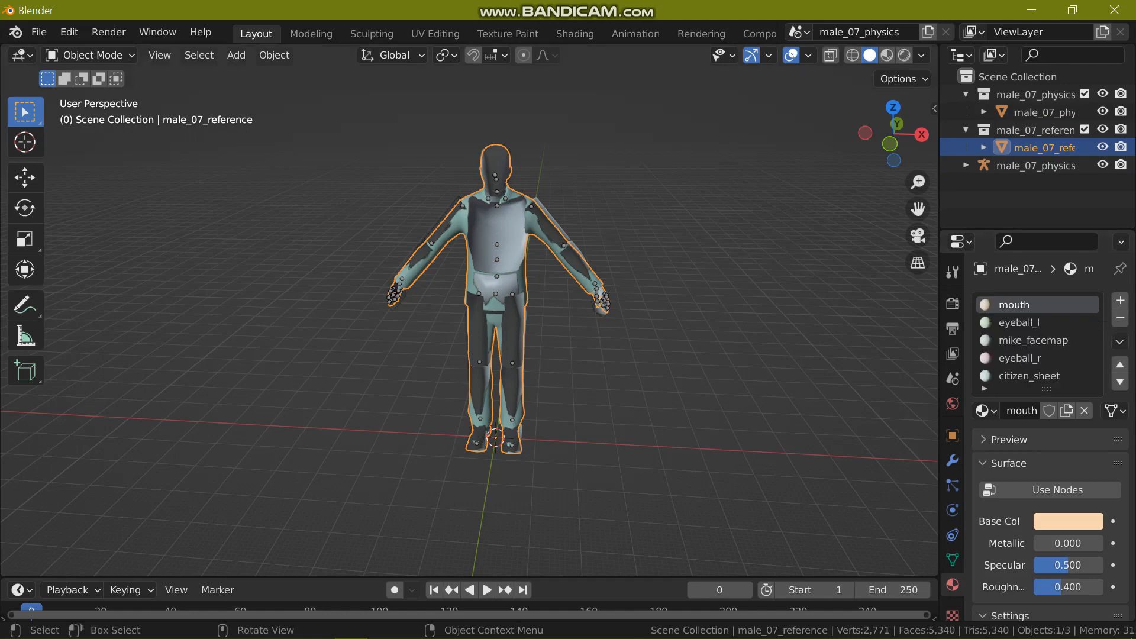
left_click(500, 242)
key("h")
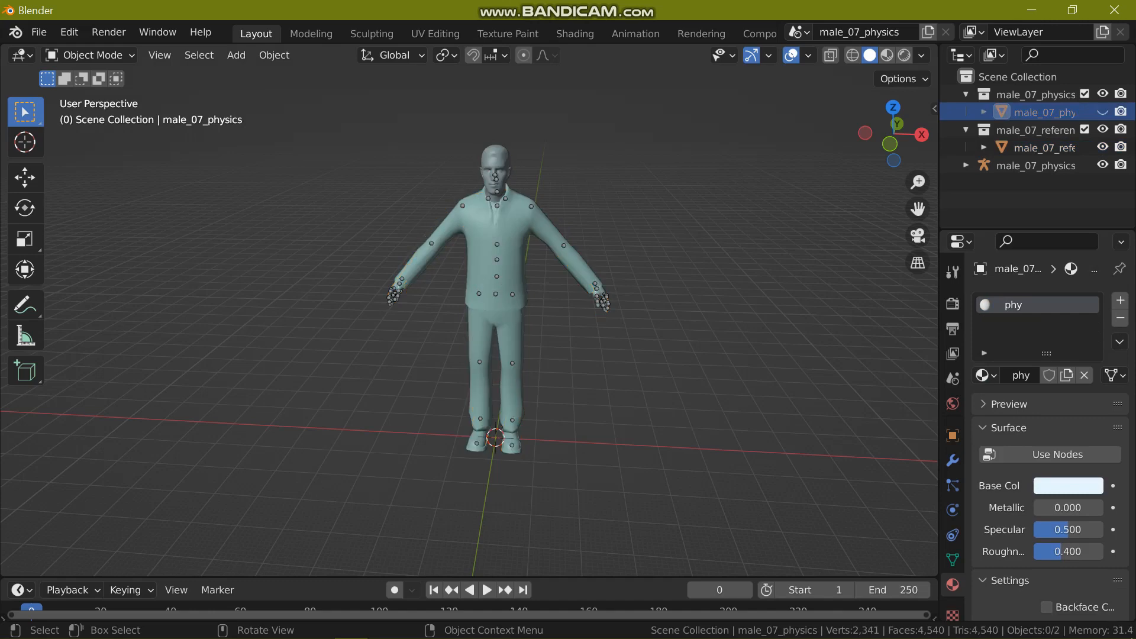
Step: Rename the reference mesh's mouth material to rock and assign it, coloured green, to the whole mesh
left_click(500, 242)
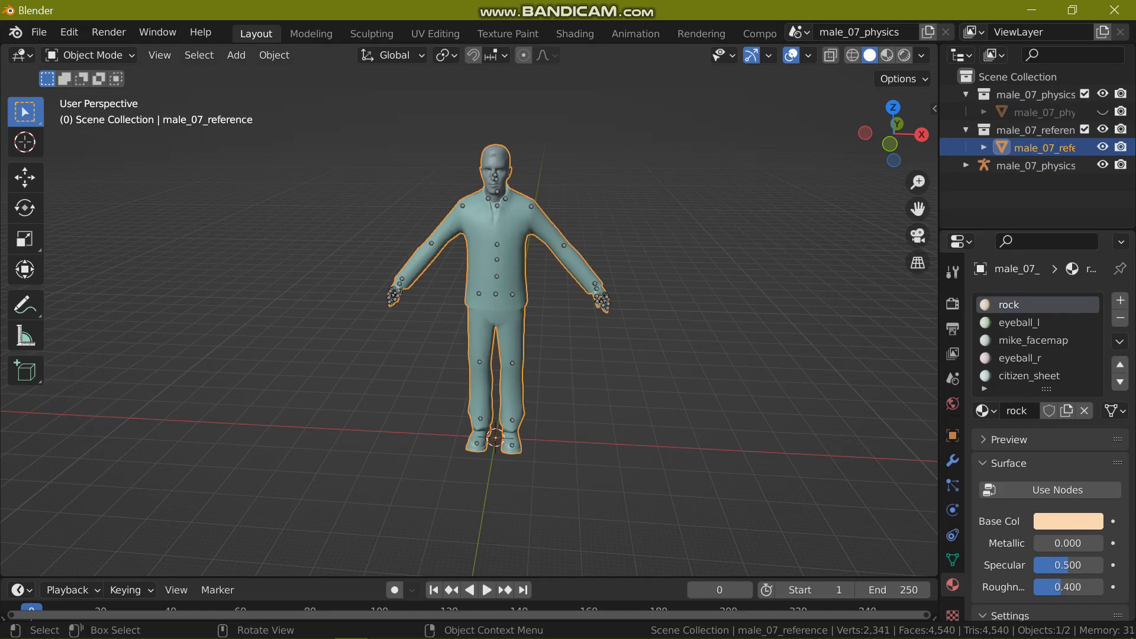
key("Tab")
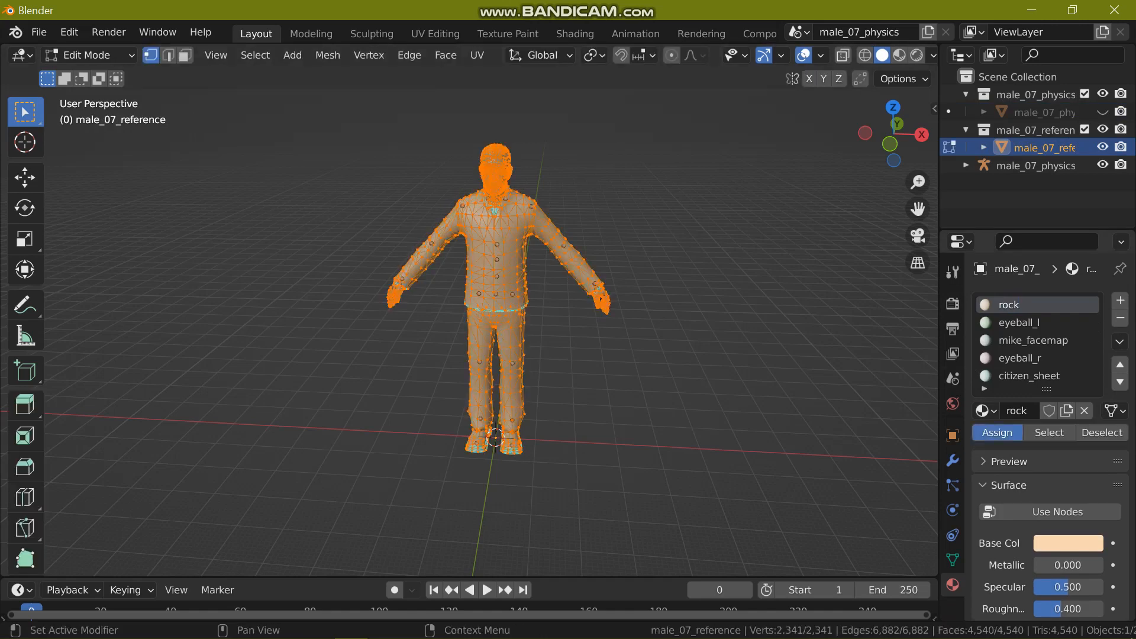
left_click(1067, 543)
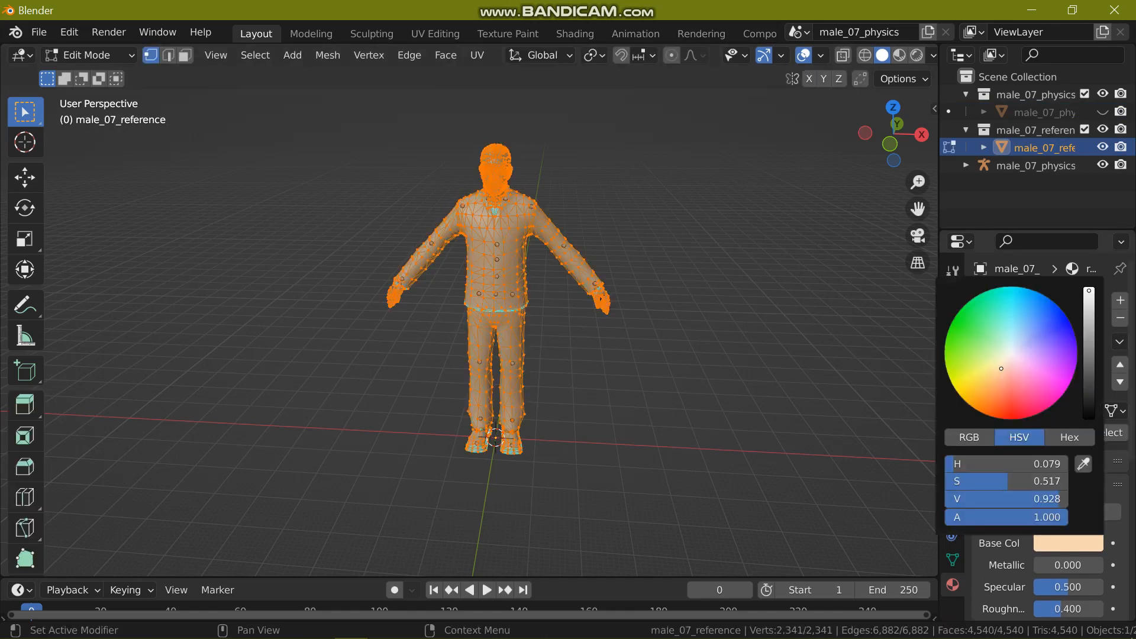
left_click(951, 325)
key("alt+a")
left_click(90, 55)
left_click(106, 73)
Step: Unlink the eyeball_l, mike_facemap, eyeball_r and citizen_sheet materials from the reference mesh's slots
left_click(1017, 323)
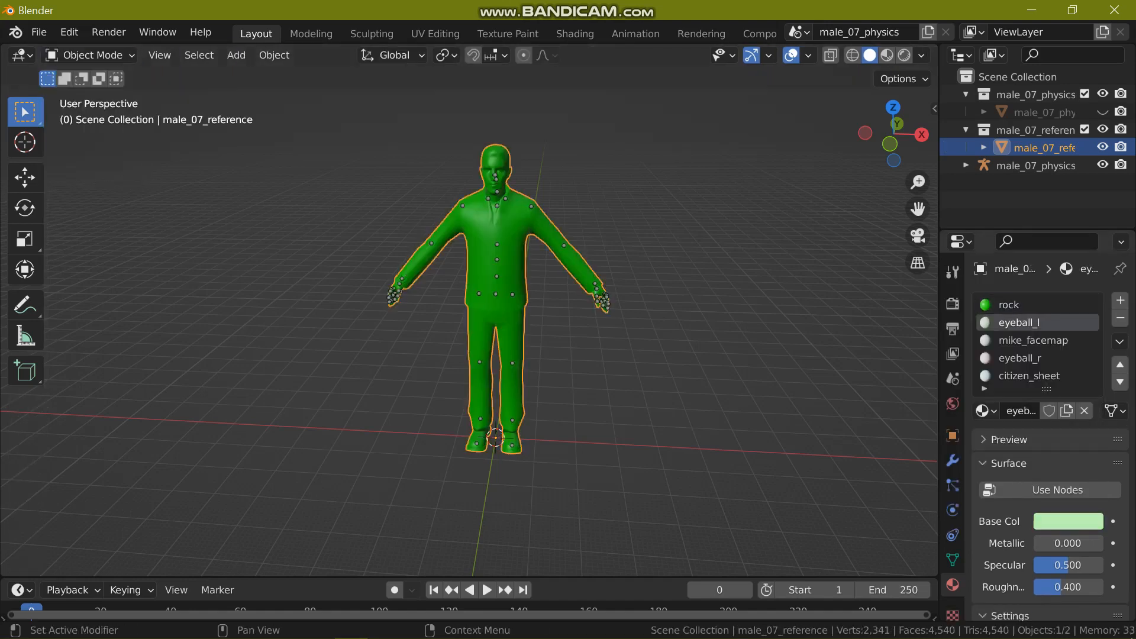
left_click(1083, 411)
left_click(1032, 340)
left_click(1084, 411)
left_click(1033, 358)
left_click(1084, 410)
left_click(1033, 376)
left_click(1084, 410)
key("alt+a")
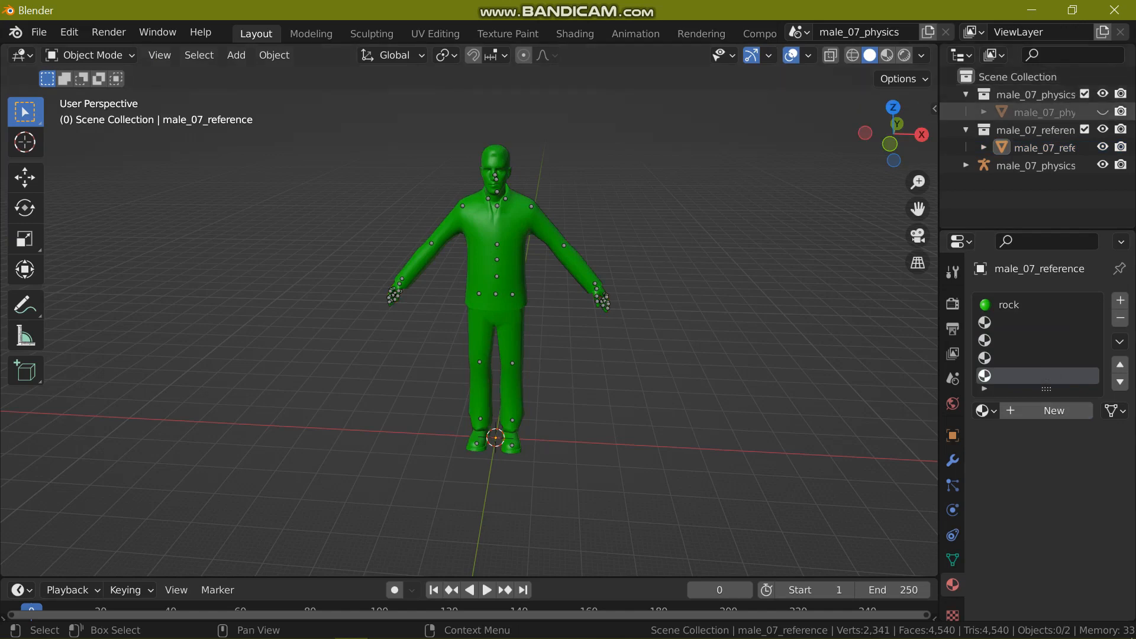
Step: Unhide the physics mesh and put the male_07 skeleton into Pose Mode
left_click(1102, 111)
left_click(497, 244)
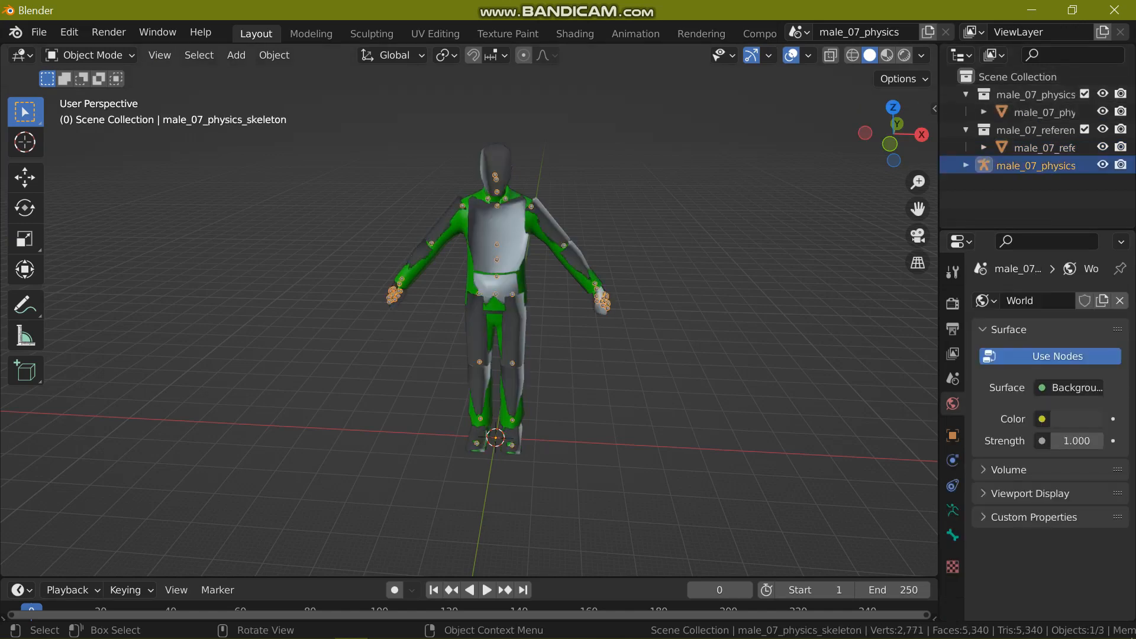
left_click(89, 55)
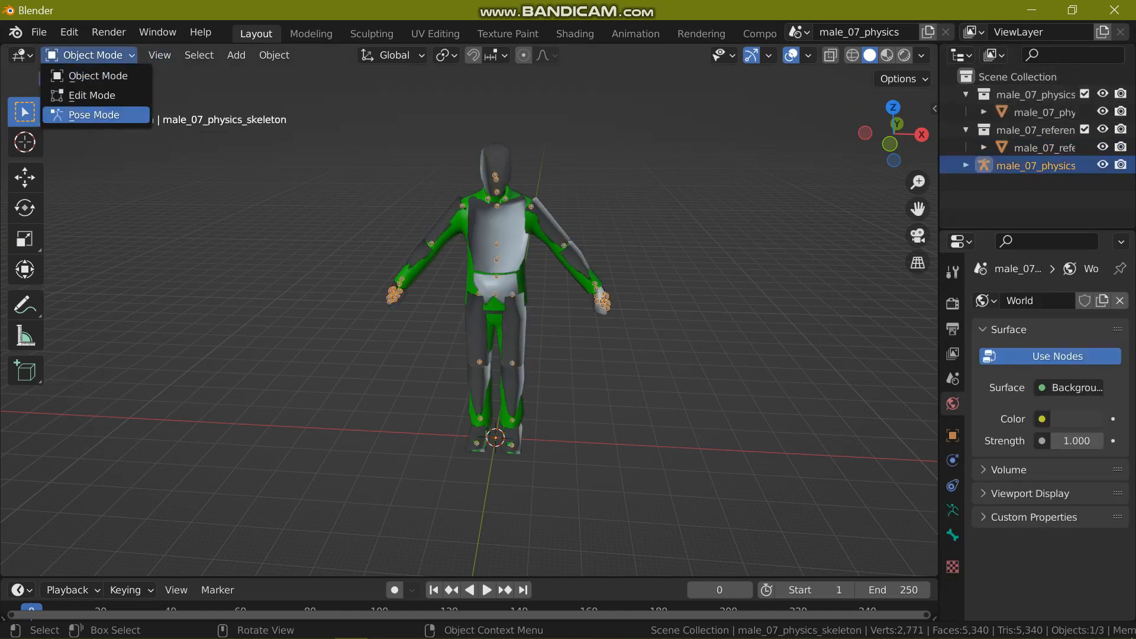
left_click(93, 115)
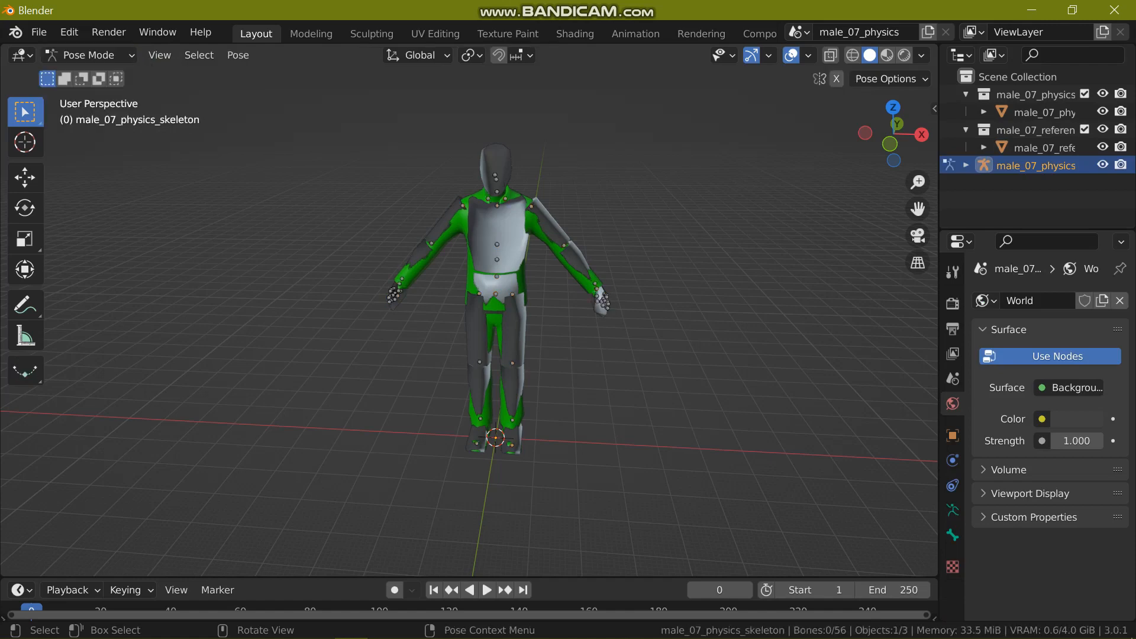
Step: Rotate the right and left upper arm bones downward so both arms hang beside the body
scroll(469, 320, "up", 2)
left_click(465, 197)
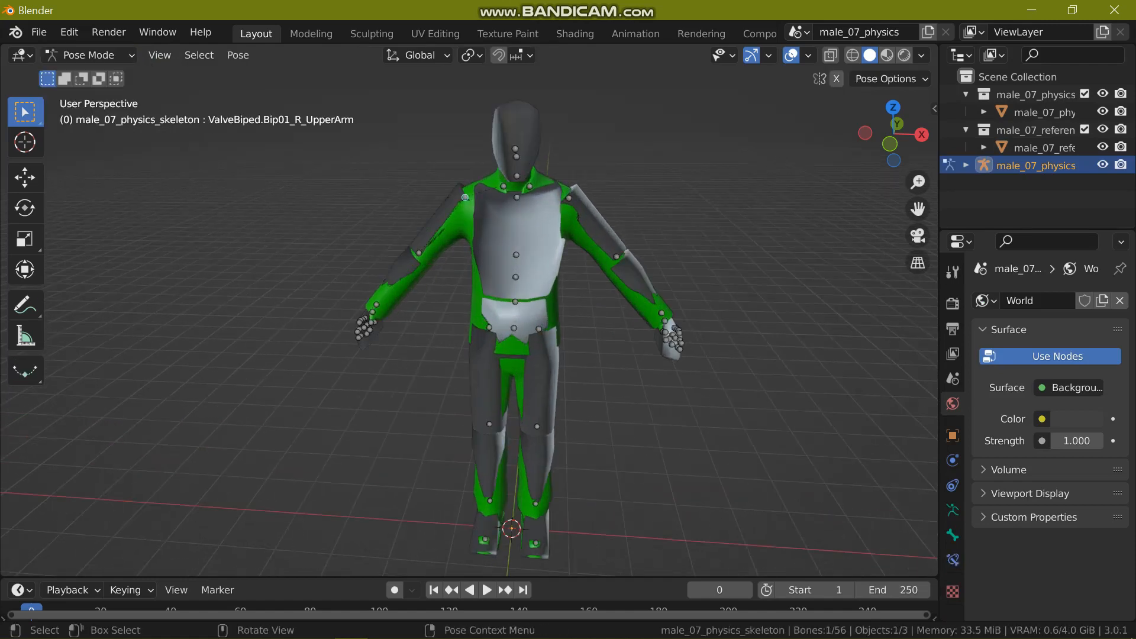
left_click(25, 208)
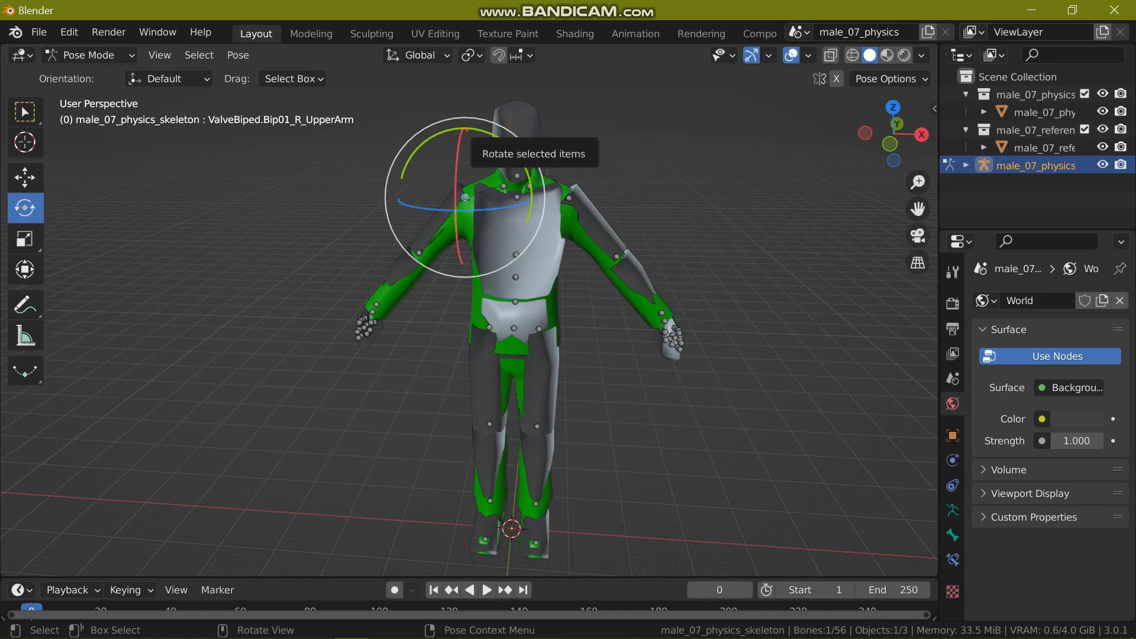
left_click_drag(465, 128, 453, 120)
left_click(591, 227)
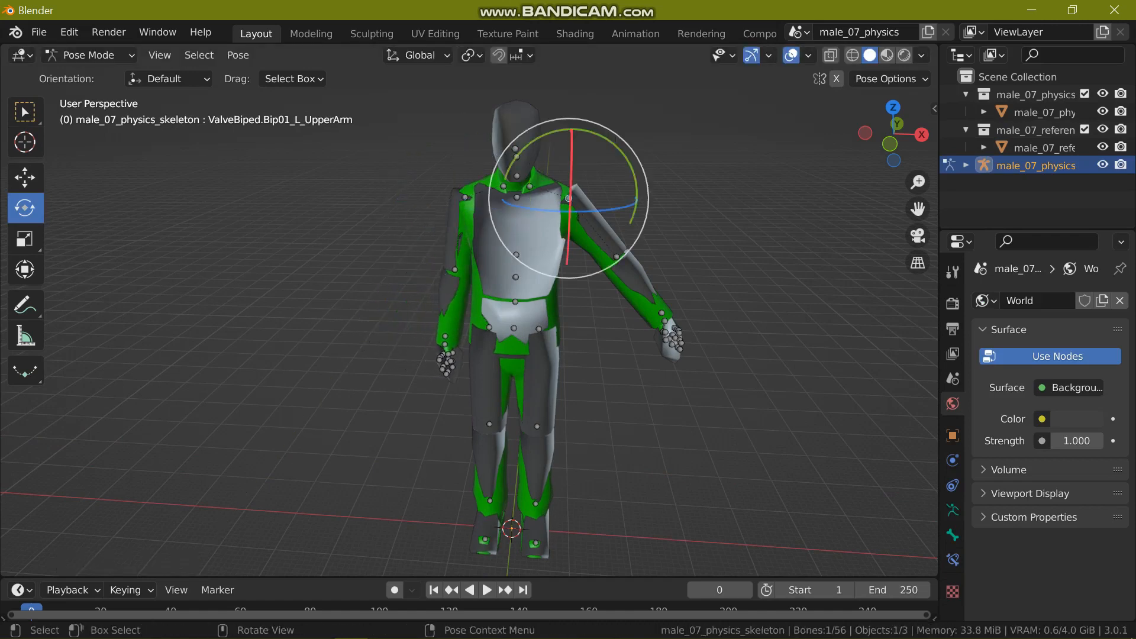
mouse_move(621, 148)
left_mouse_down()
mouse_move(613, 138)
mouse_move(629, 153)
left_mouse_up()
Step: Rotate the thigh bones slightly outward to spread the figure's legs
middle_click_drag(629, 157, 726, 127)
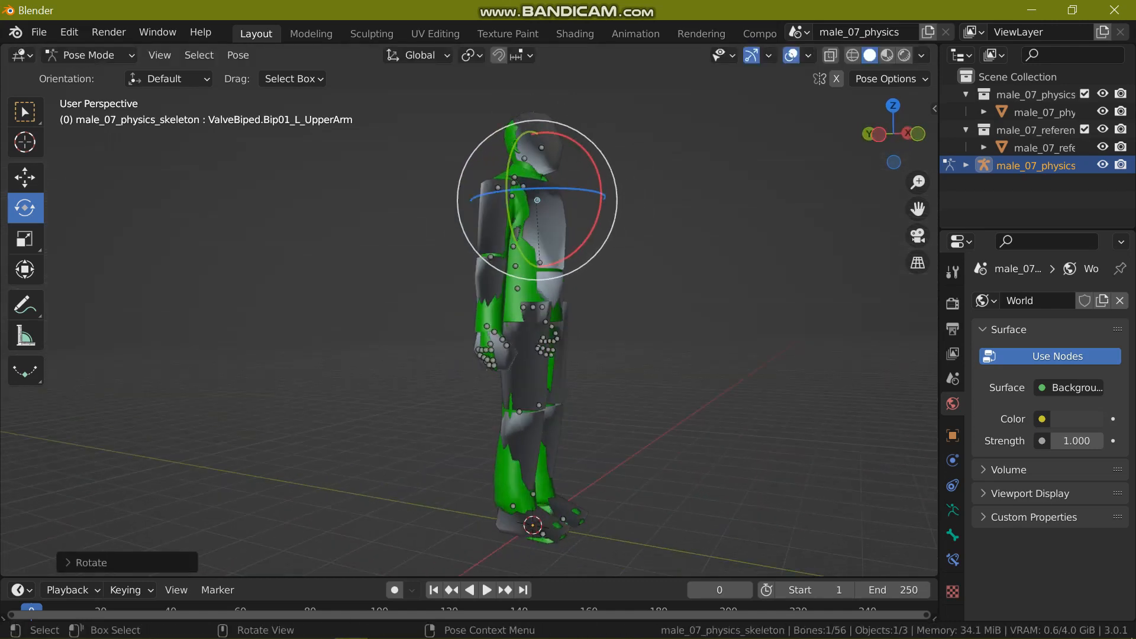
left_click(521, 356)
middle_click_drag(524, 352, 454, 369)
left_click_drag(469, 269, 525, 253)
left_click(553, 314)
Step: Move the head bone slightly upward along Z, return to Object Mode and clear the selection
left_click(528, 148)
left_click(25, 178)
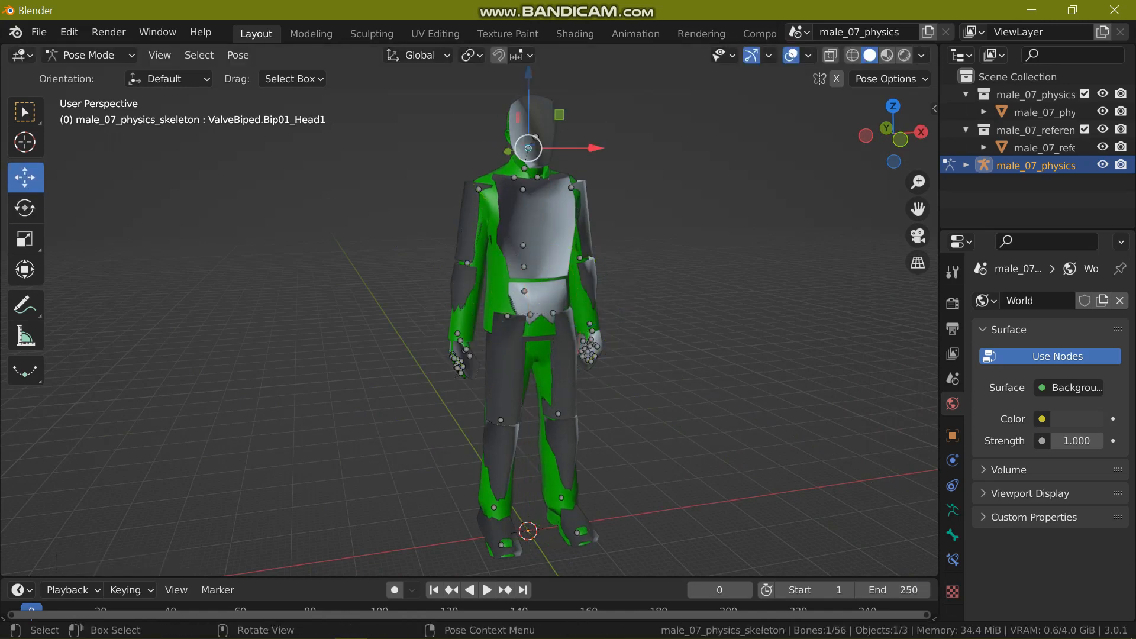
left_click_drag(528, 101, 528, 80)
middle_click_drag(528, 83, 415, 142)
left_click(98, 56)
left_click(98, 76)
left_click(307, 195)
Step: Export the posed model to the Desktop as a Wavefront file named yourstatue.obj
middle_click_drag(308, 196, 355, 144)
scroll(355, 144, "down", 1)
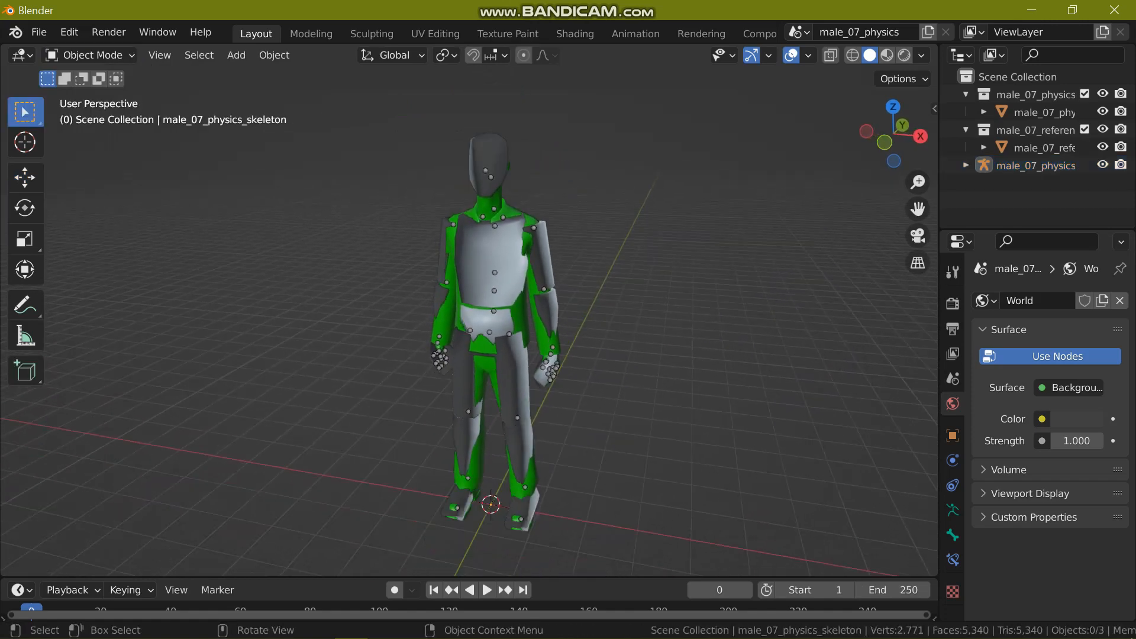
left_click(39, 32)
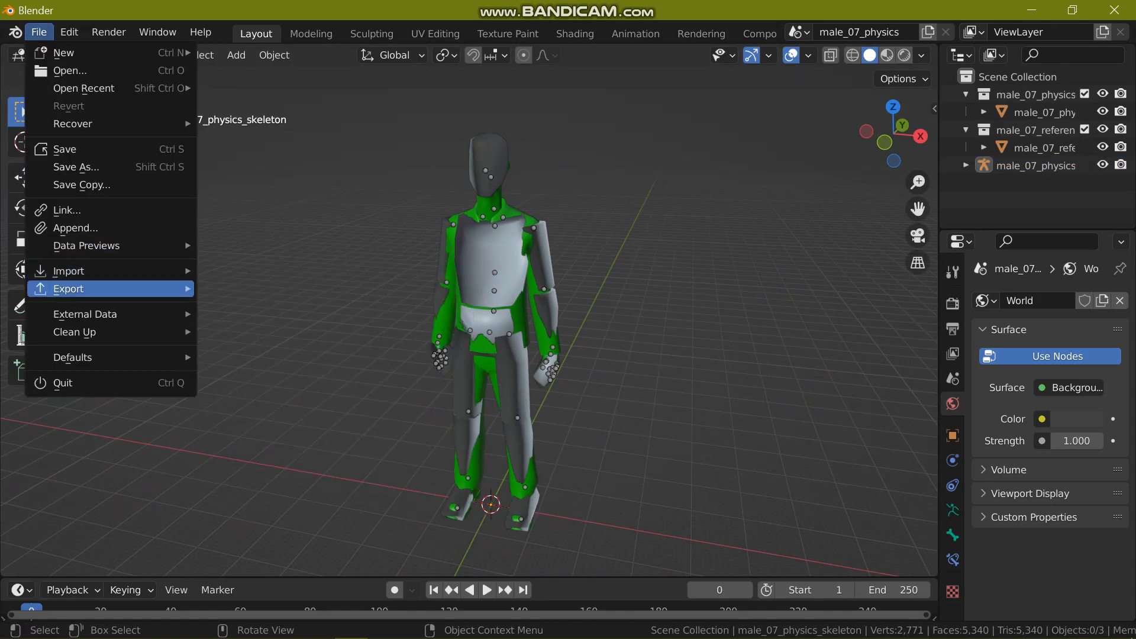
mouse_move(113, 288)
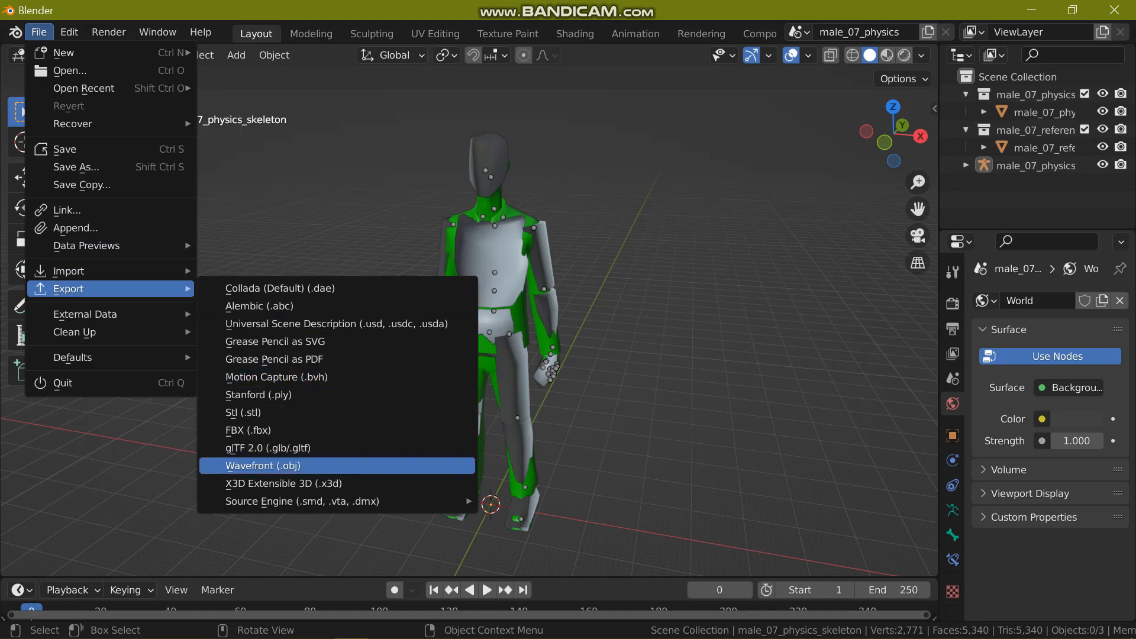
left_click(260, 466)
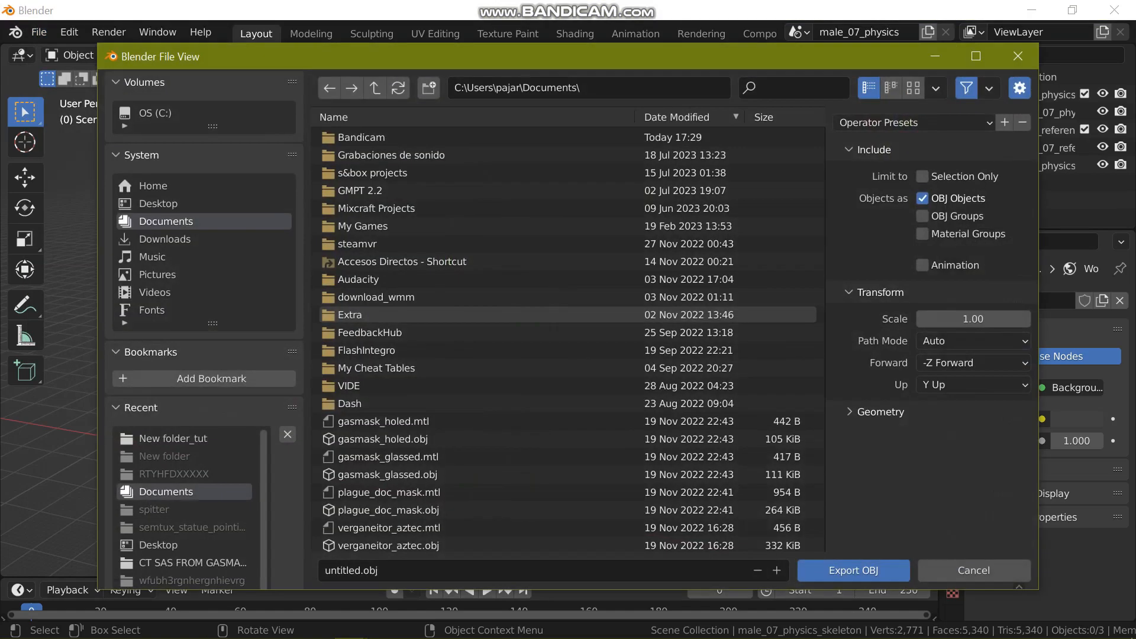
left_click(158, 203)
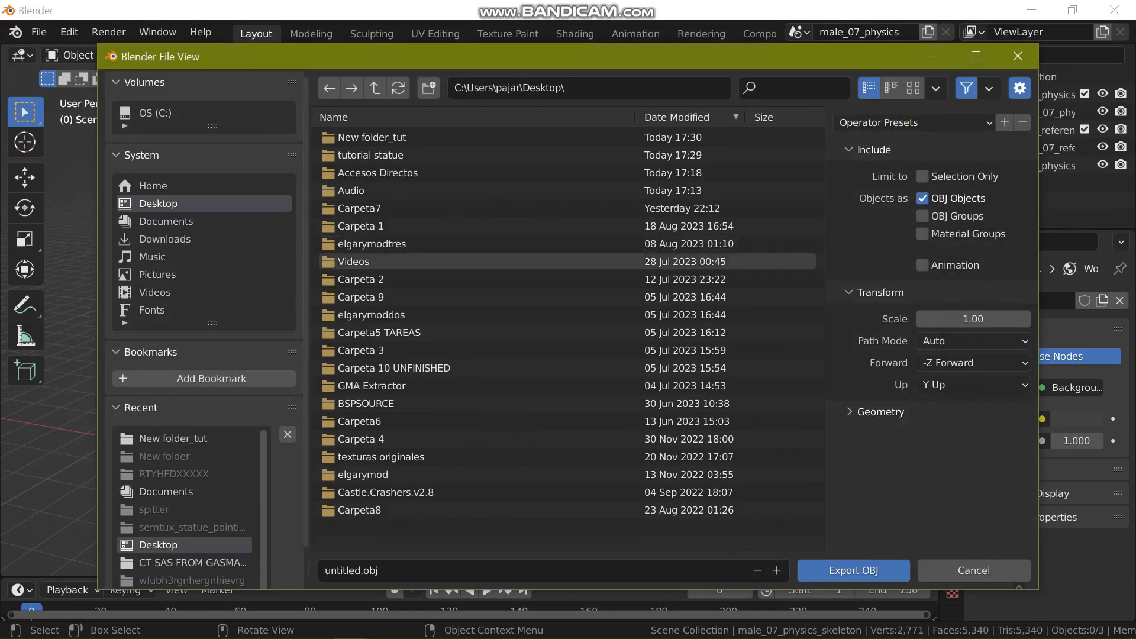
left_click(356, 570)
left_click_drag(364, 570, 313, 570)
type("tatu")
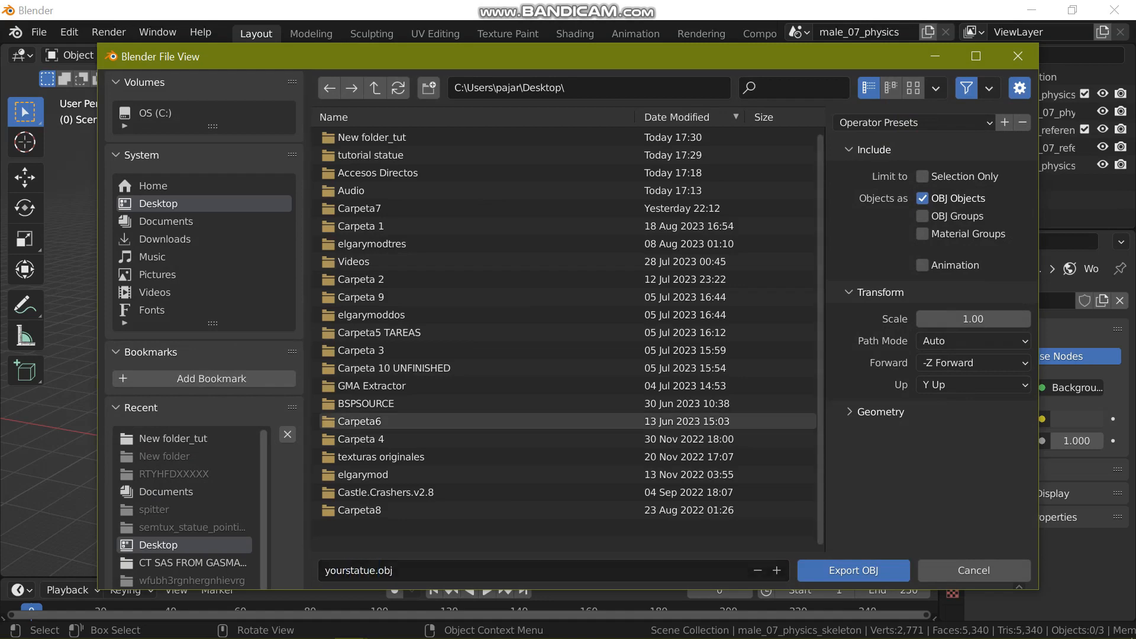
left_click(853, 570)
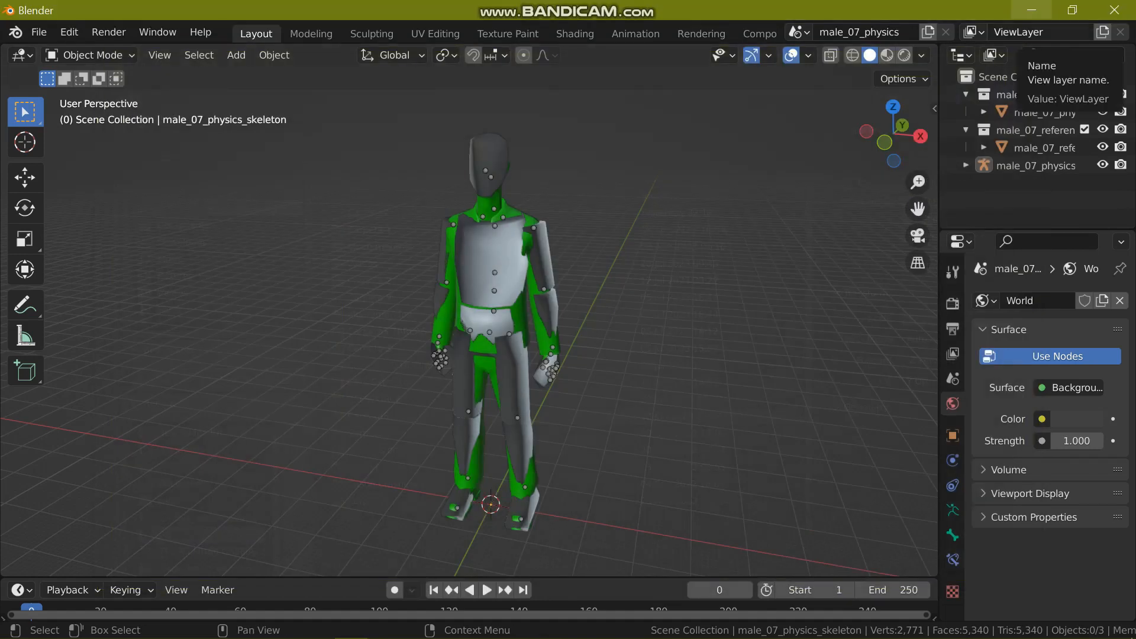
Step: Switch from Blender to the Desktop and check the exported yourstatue files
left_click(1031, 10)
left_click(1031, 9)
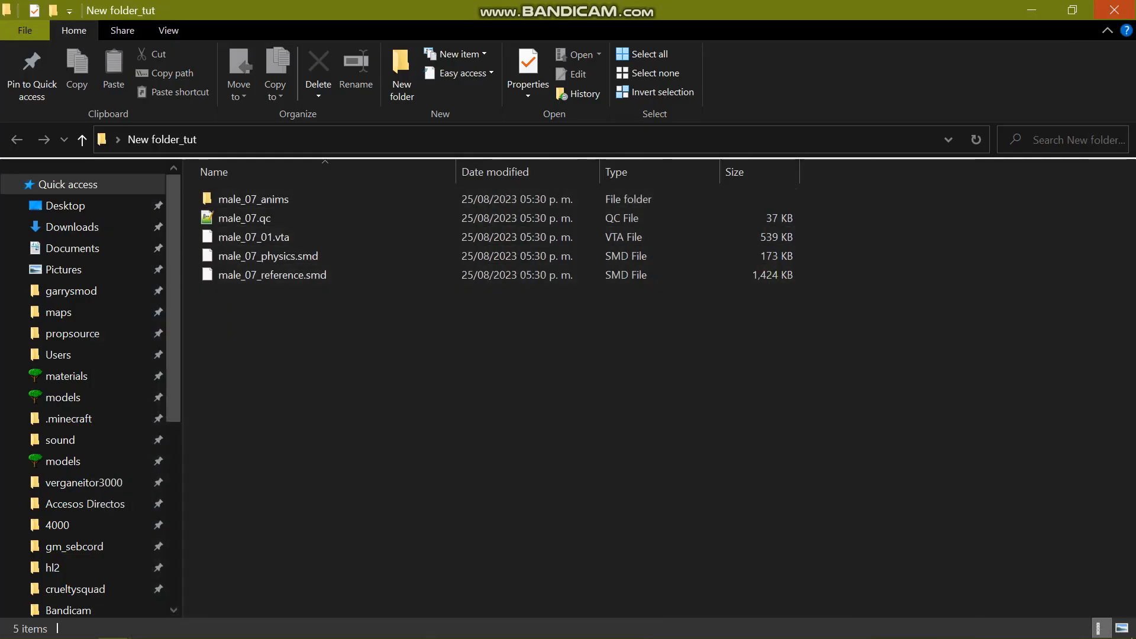
left_click(249, 467)
left_click_drag(108, 519, 88, 391)
left_click(163, 414)
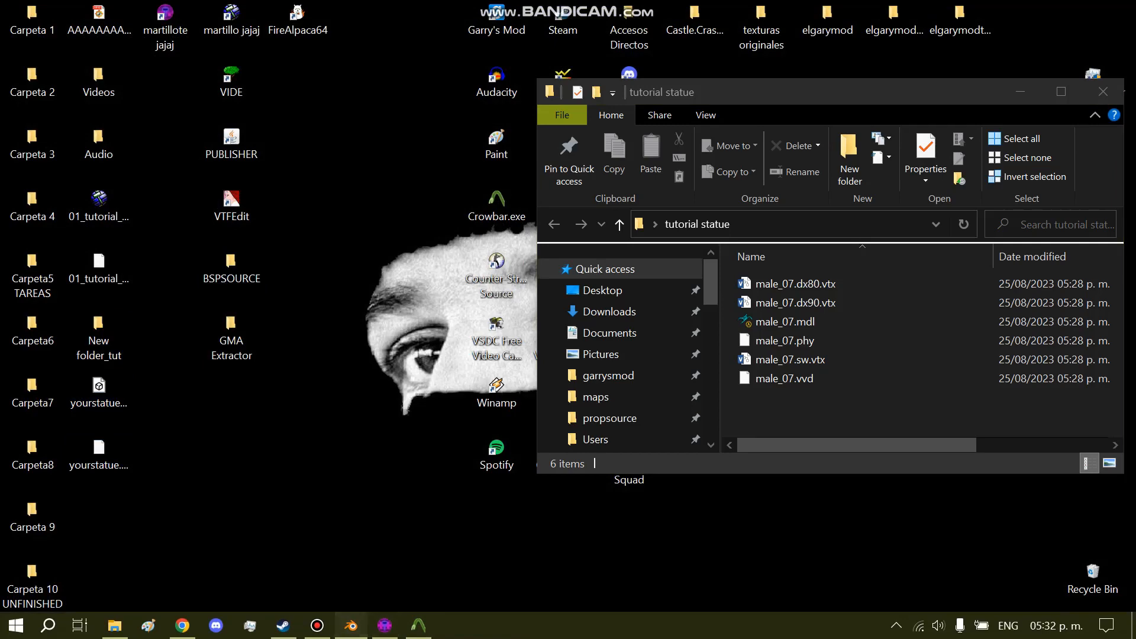
Step: Switch back to Blender, start a new General file without saving, and delete the default camera, cube and light
left_click(350, 633)
left_click(38, 32)
mouse_move(55, 48)
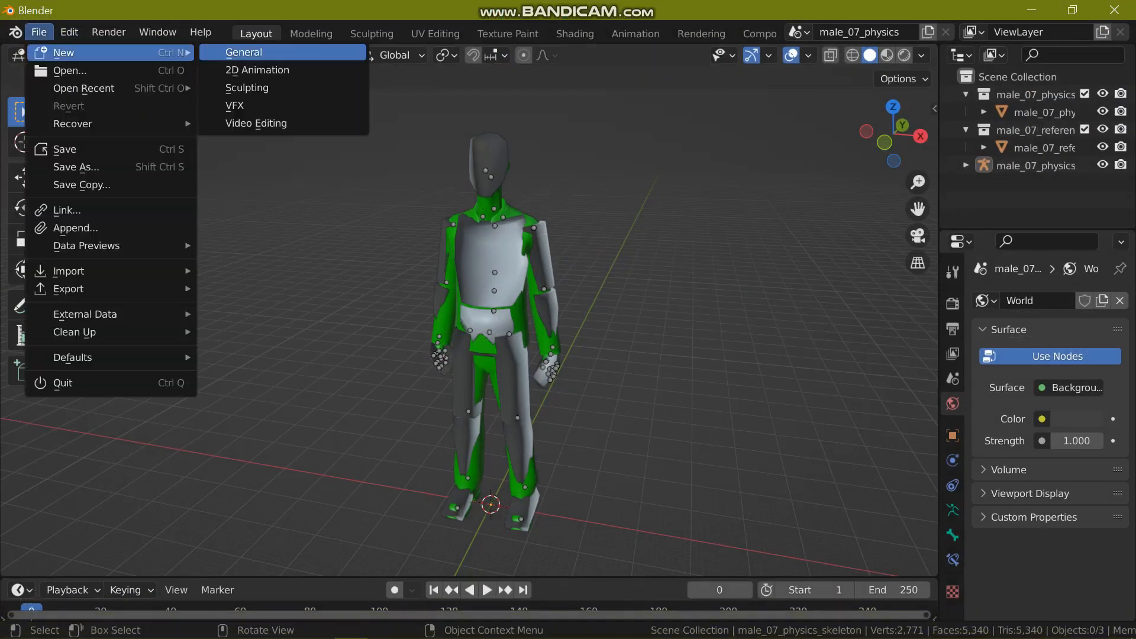
left_click(248, 49)
left_click(601, 361)
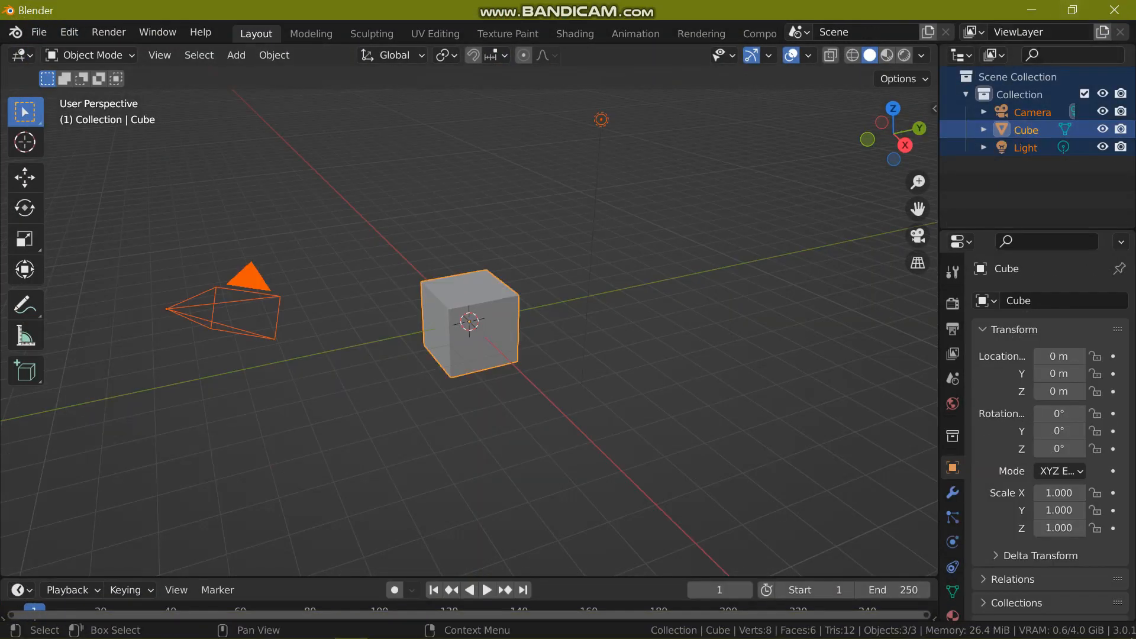
key("Delete")
Step: Import yourstatue.obj from the Desktop as a Wavefront file and clear the selection
left_click(38, 32)
mouse_move(69, 271)
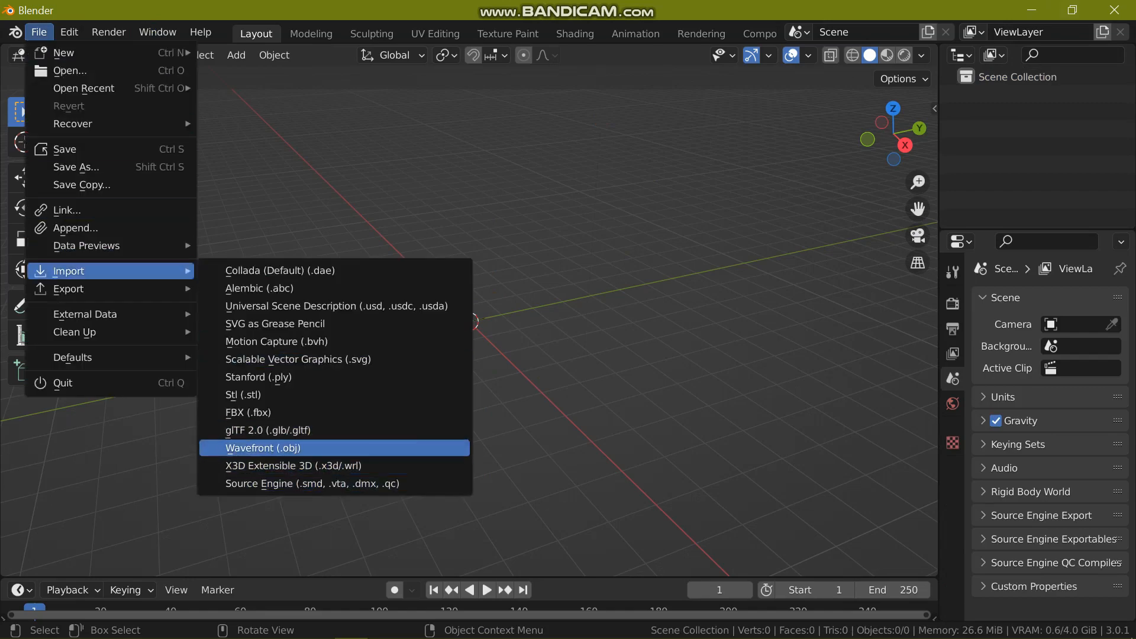
left_click(263, 448)
left_click(158, 204)
left_click(378, 541)
left_click(379, 524, "shift")
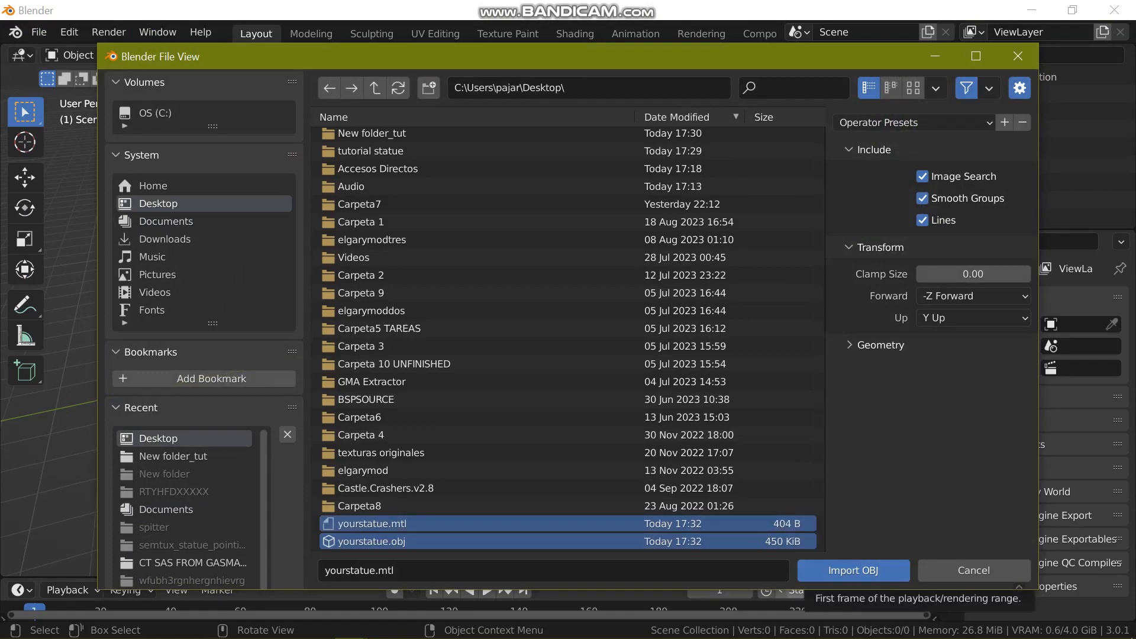
left_click(379, 542)
left_click(853, 570)
scroll(469, 321, "down", 4)
middle_click_drag(408, 319, 532, 477)
scroll(533, 477, "down", 4)
middle_click_drag(526, 414, 527, 550, "shift")
key("alt+a")
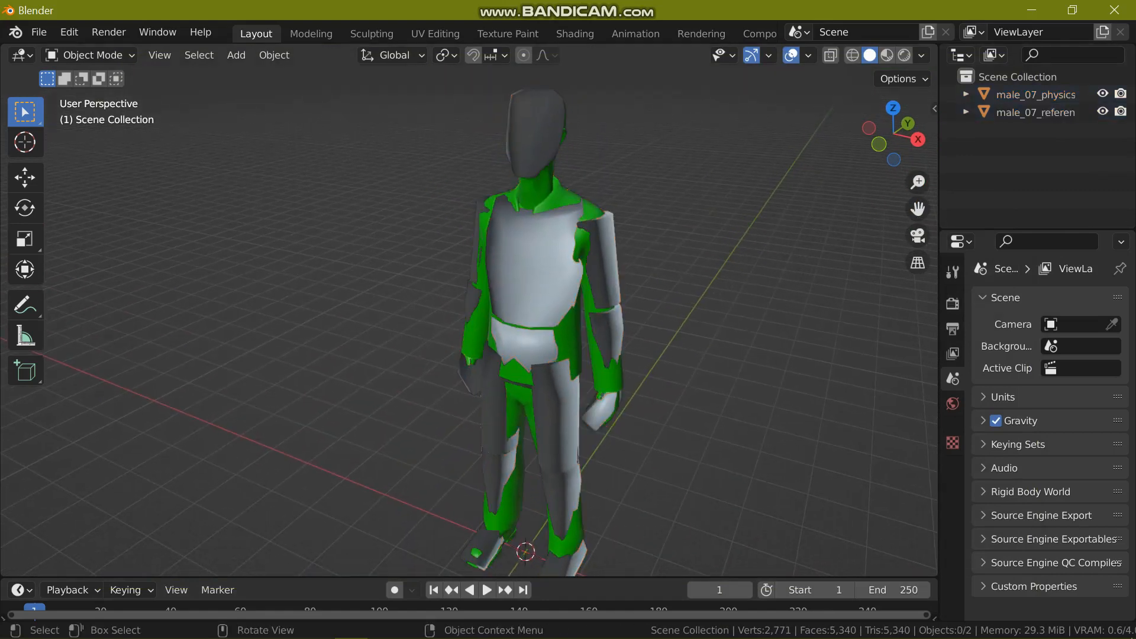
Step: Apply smooth shading to the male_07_physics mesh
left_click(535, 266)
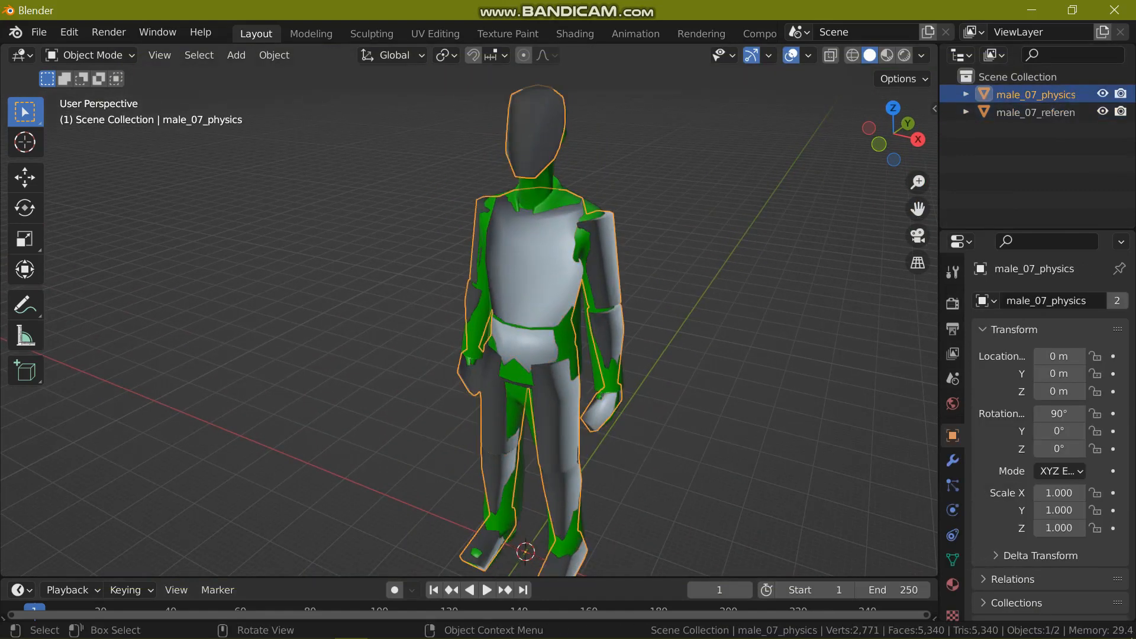
right_click(533, 254)
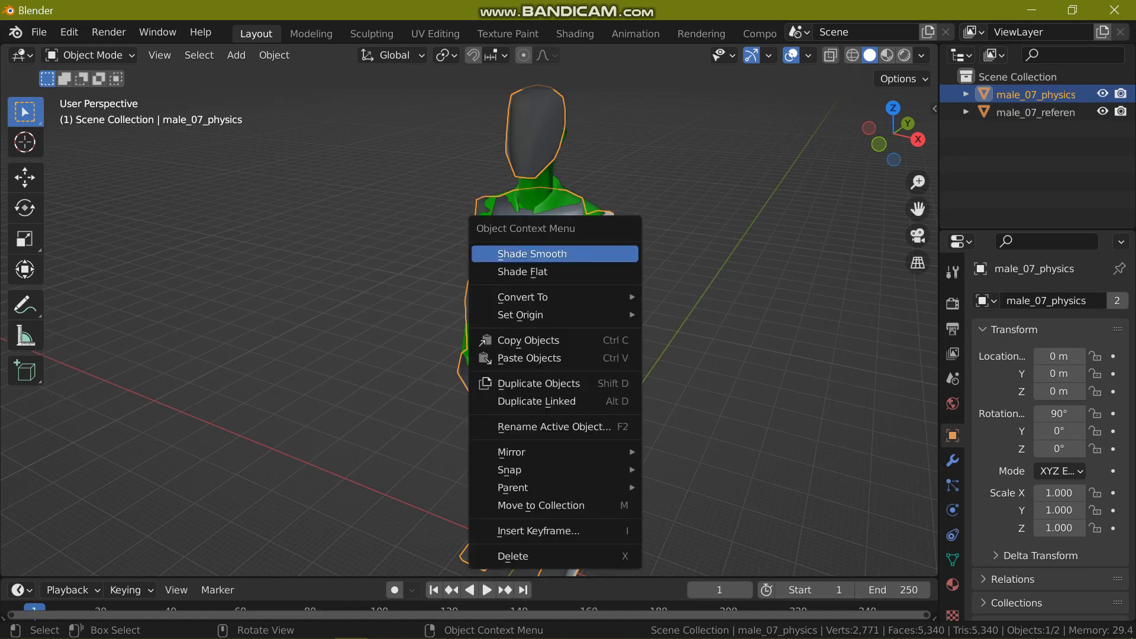
left_click(533, 253)
middle_click_drag(532, 253, 521, 256)
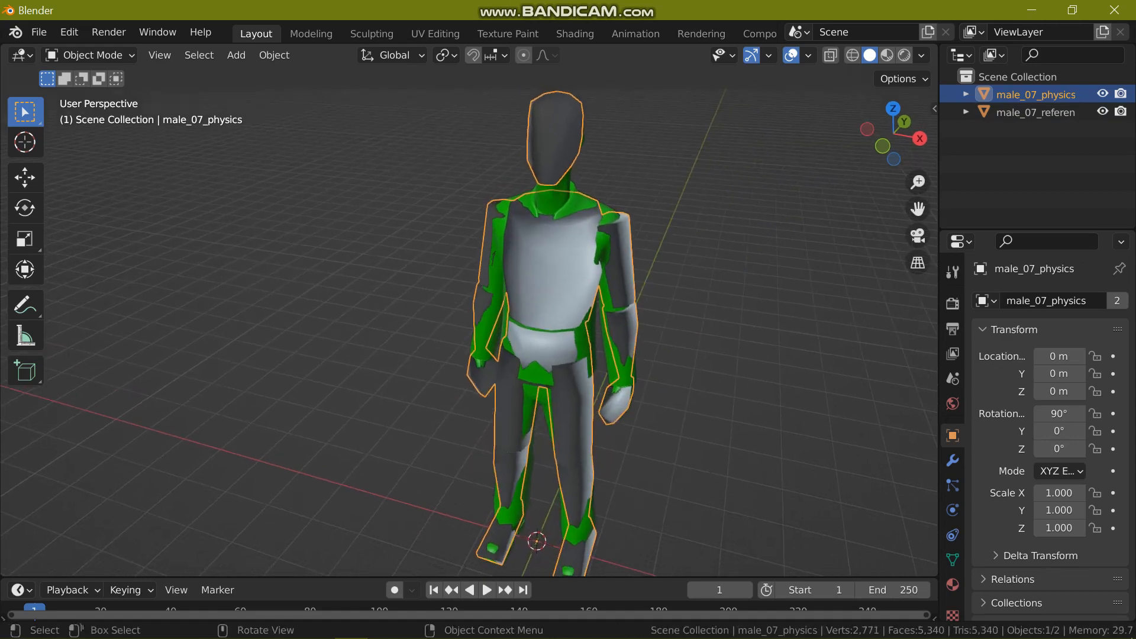
Step: Rename the male_07_reference object as yourstatue_ref
left_click(551, 204)
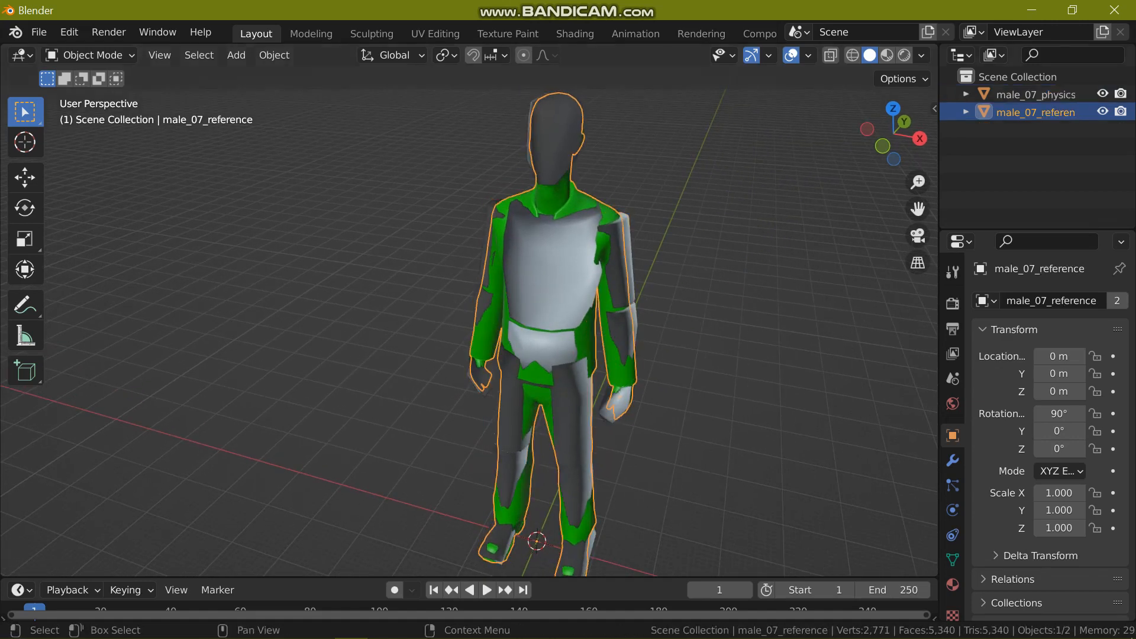
double_click(1035, 112)
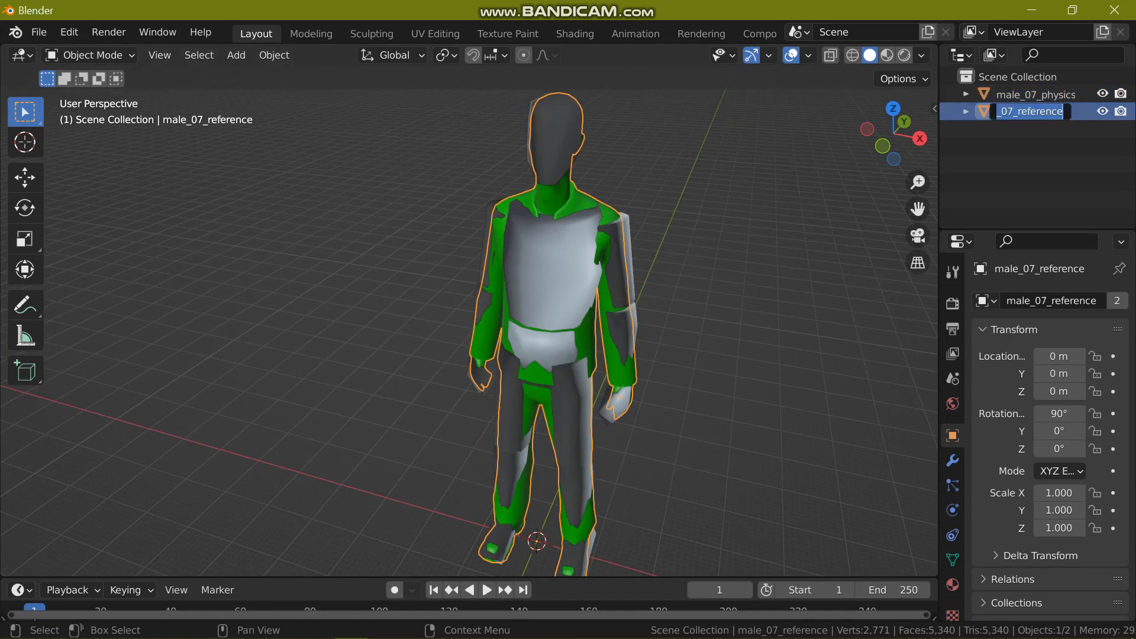
type("yourstatue_ref")
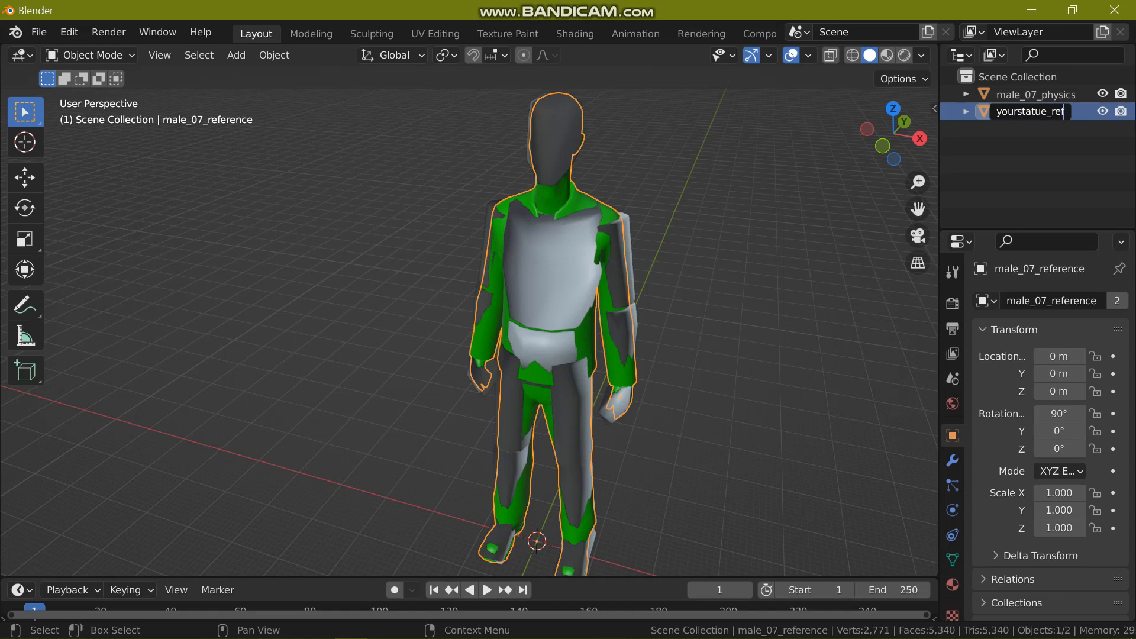
key("Return")
Step: Rename the male_07_physics object as your_statue_phys
double_click(1035, 94)
type("ys")
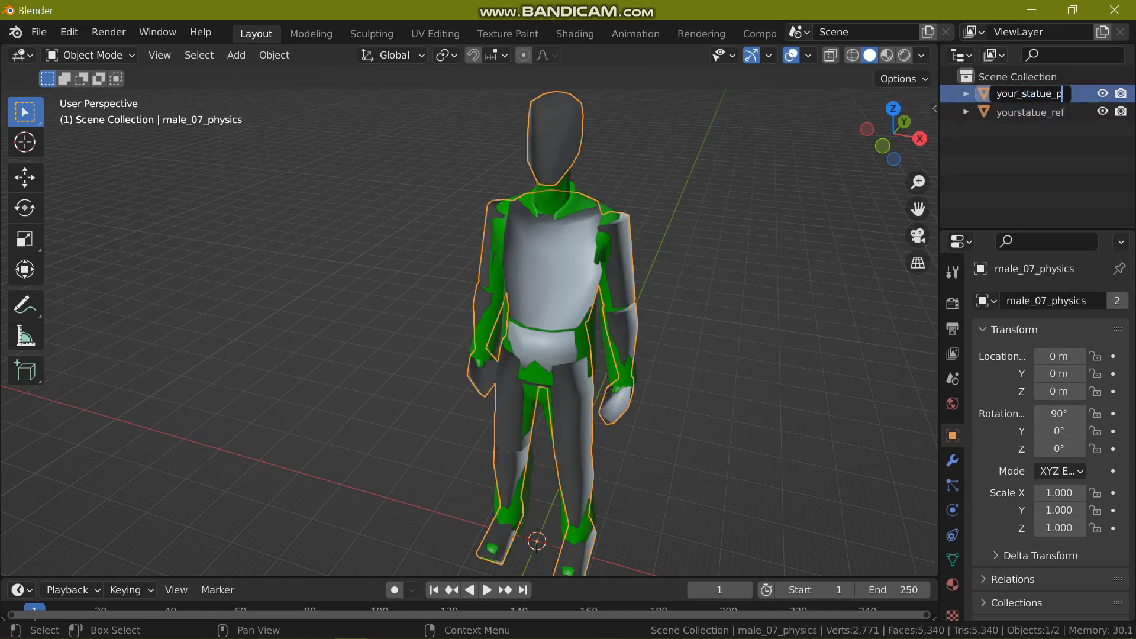
key("Return")
double_click(1035, 94)
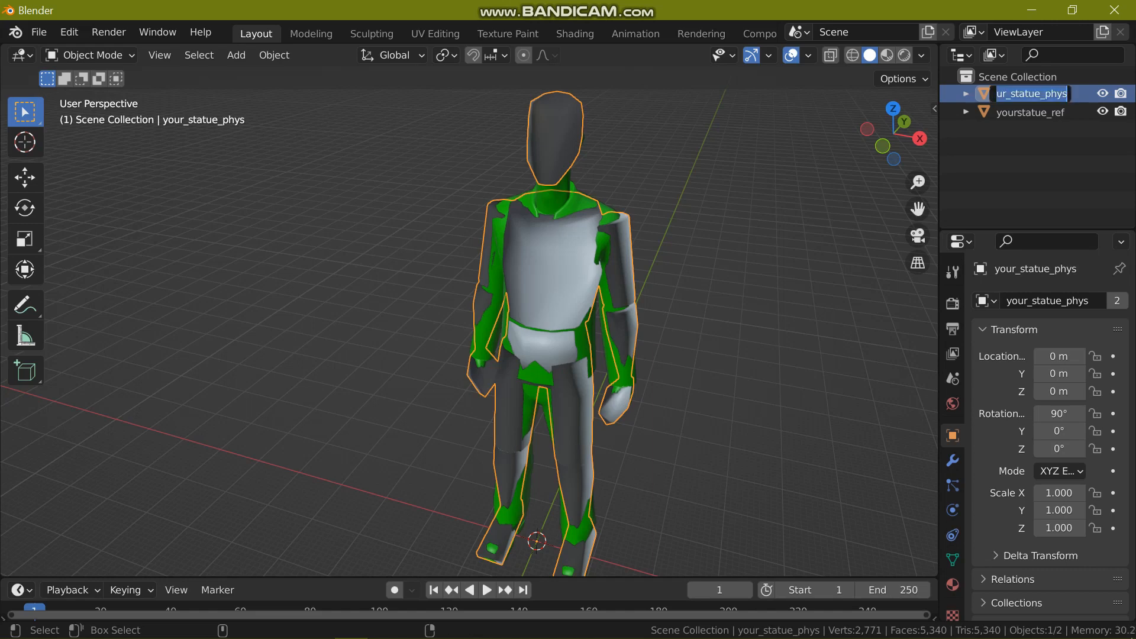
key("Return")
Step: Create a new folder named yourstatue on the Desktop
left_click_drag(795, 10, 966, 19)
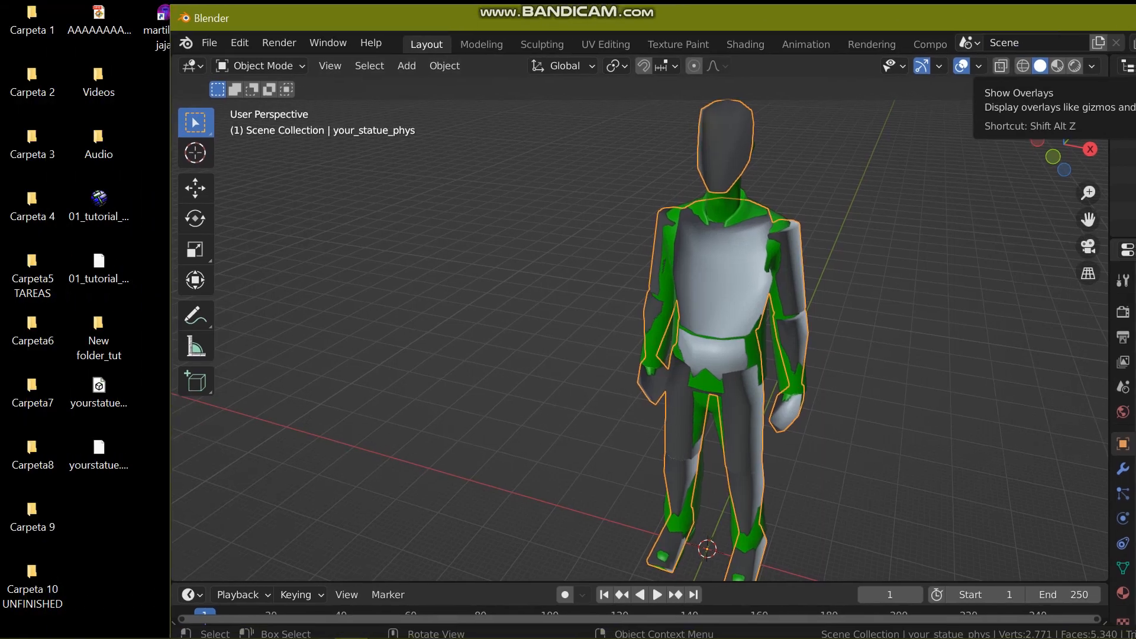
right_click(94, 222)
mouse_move(136, 462)
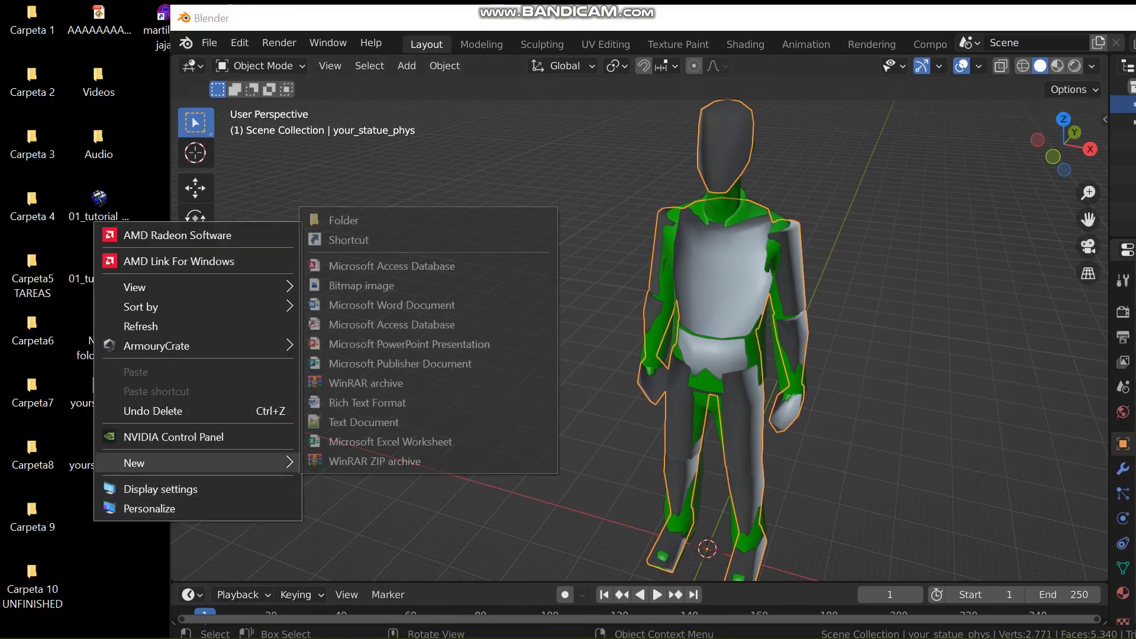
left_click(343, 220)
type("yourstatue")
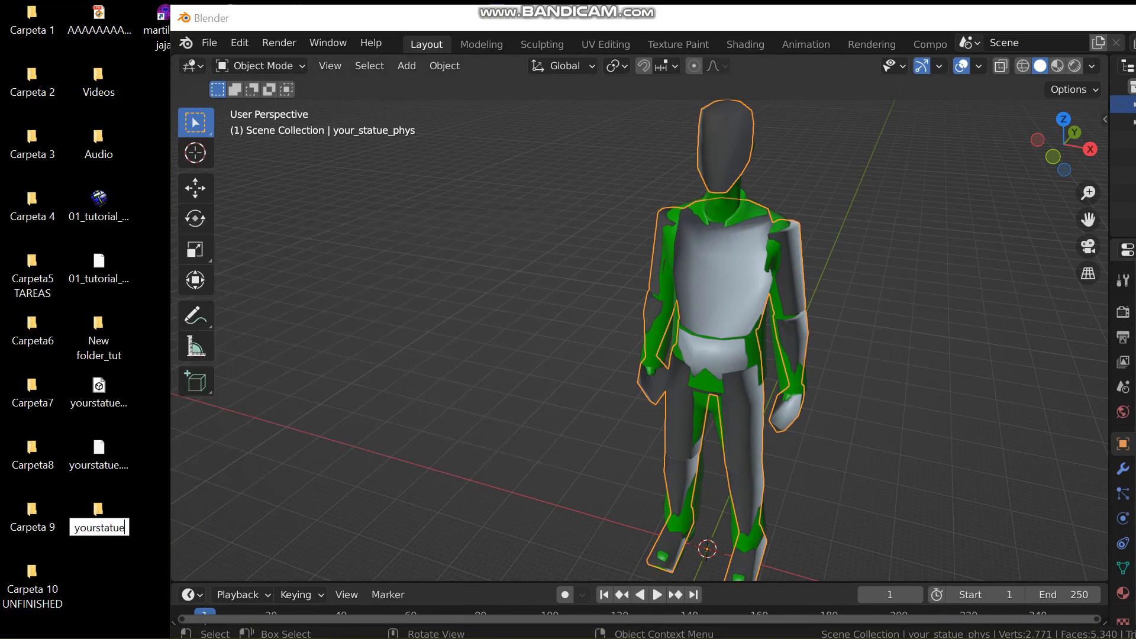
key("Return")
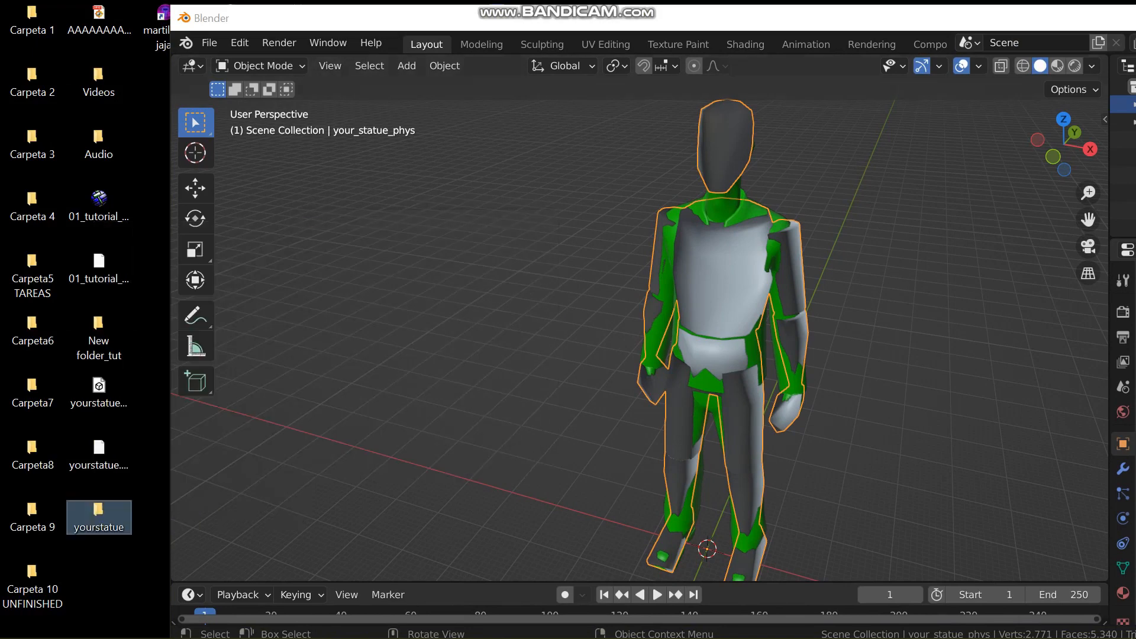
Step: Return to Blender and set the Source Engine export path to the yourstatue folder on the Desktop
left_click_drag(651, 17, 503, 0)
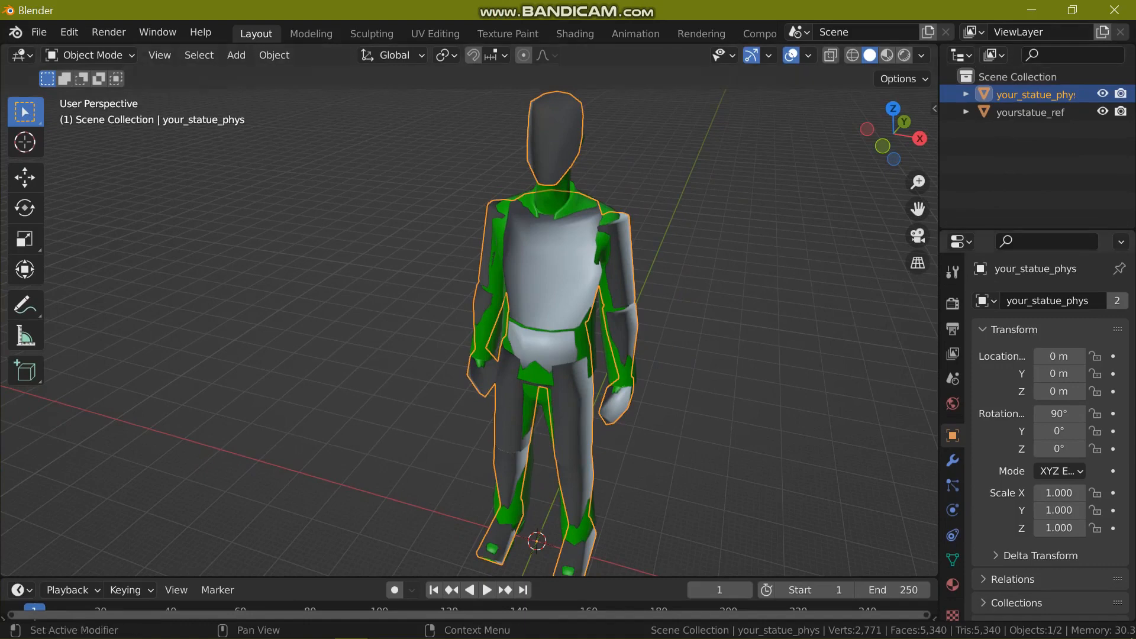
left_click(953, 378)
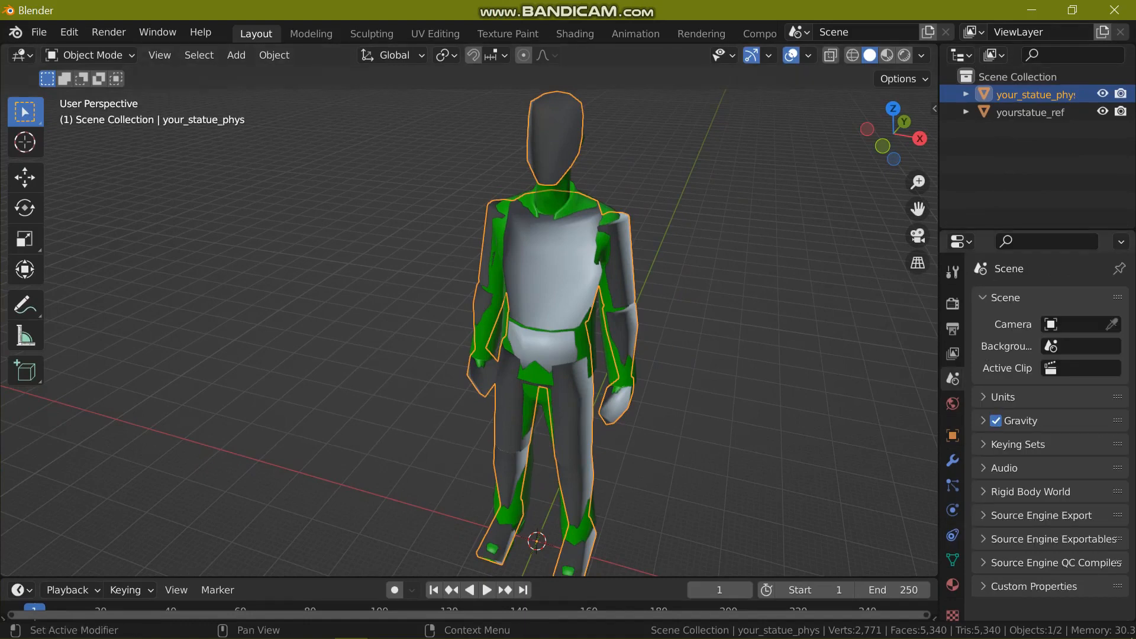
left_click(1029, 516)
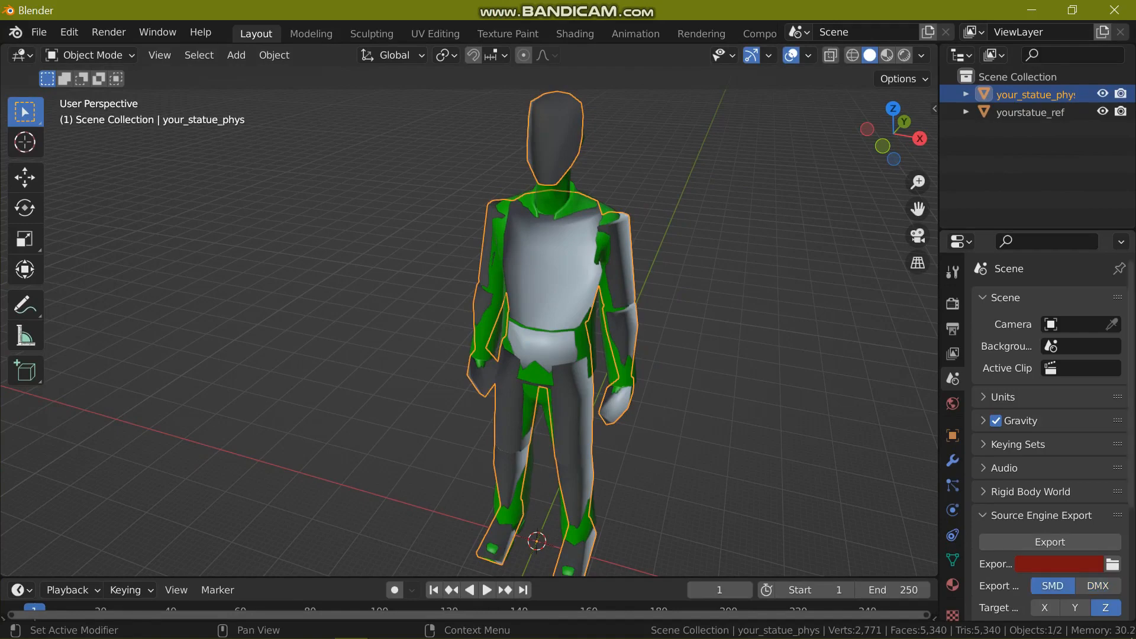
left_click(1112, 563)
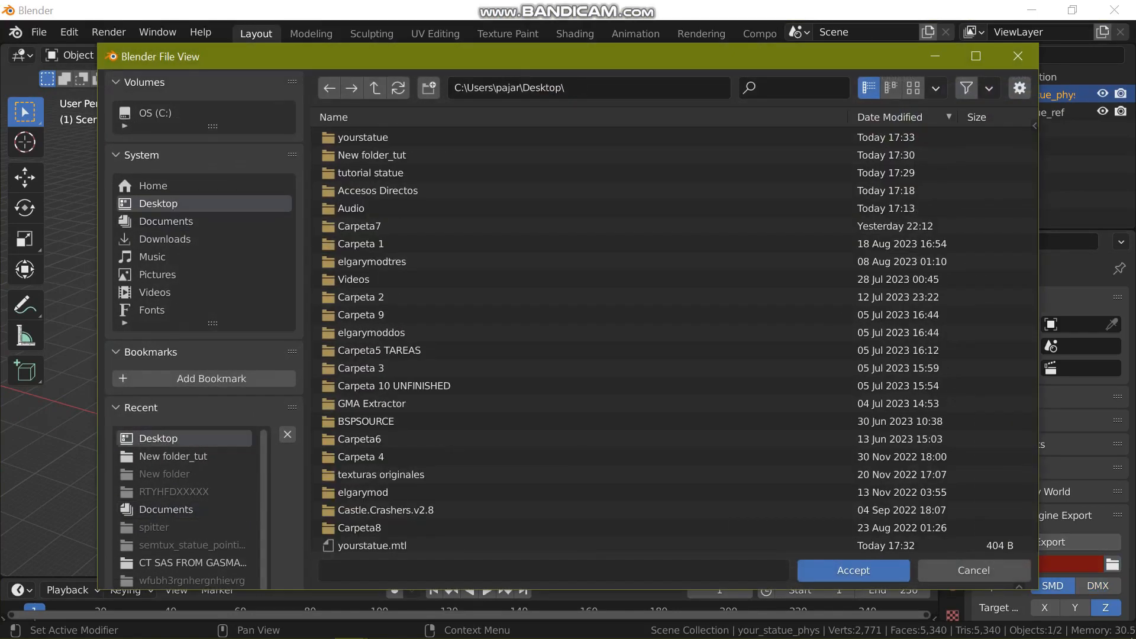
scroll(592, 227, "down", 4)
scroll(592, 367, "up", 4)
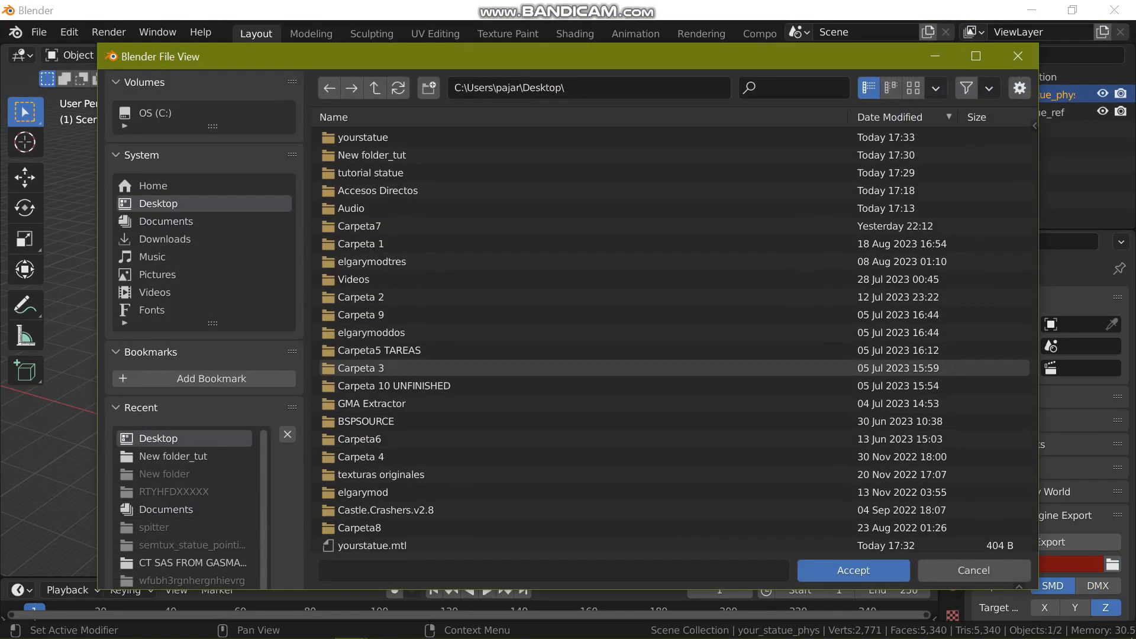
left_click(592, 136)
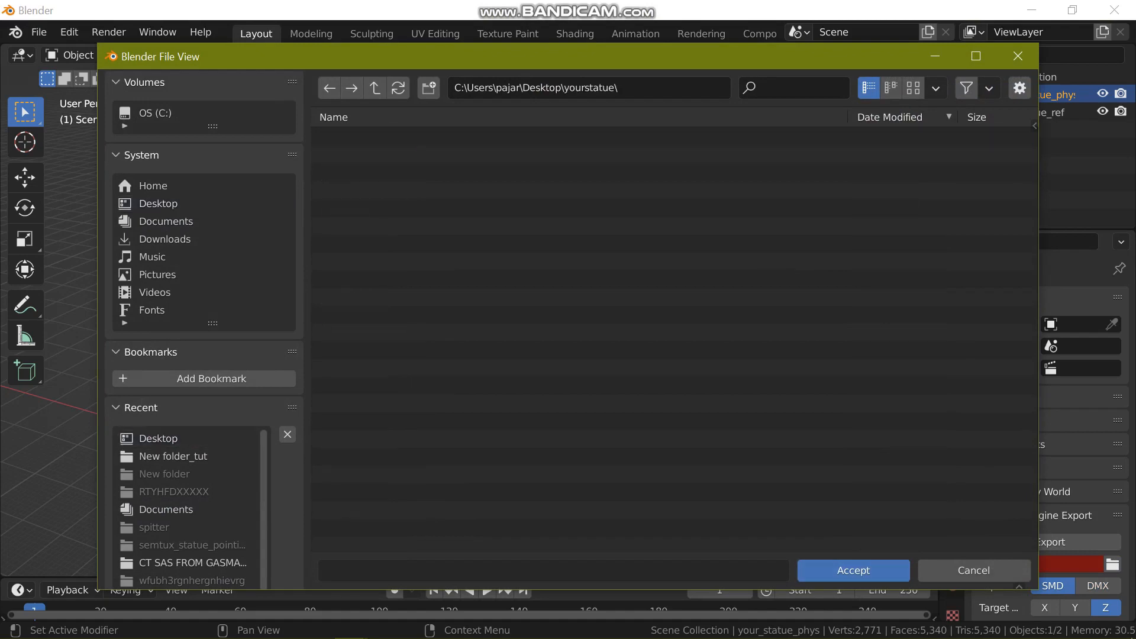
key("Return")
Step: Export the whole scene as SMD files with Source Tools and clear the selection
left_click(1041, 542)
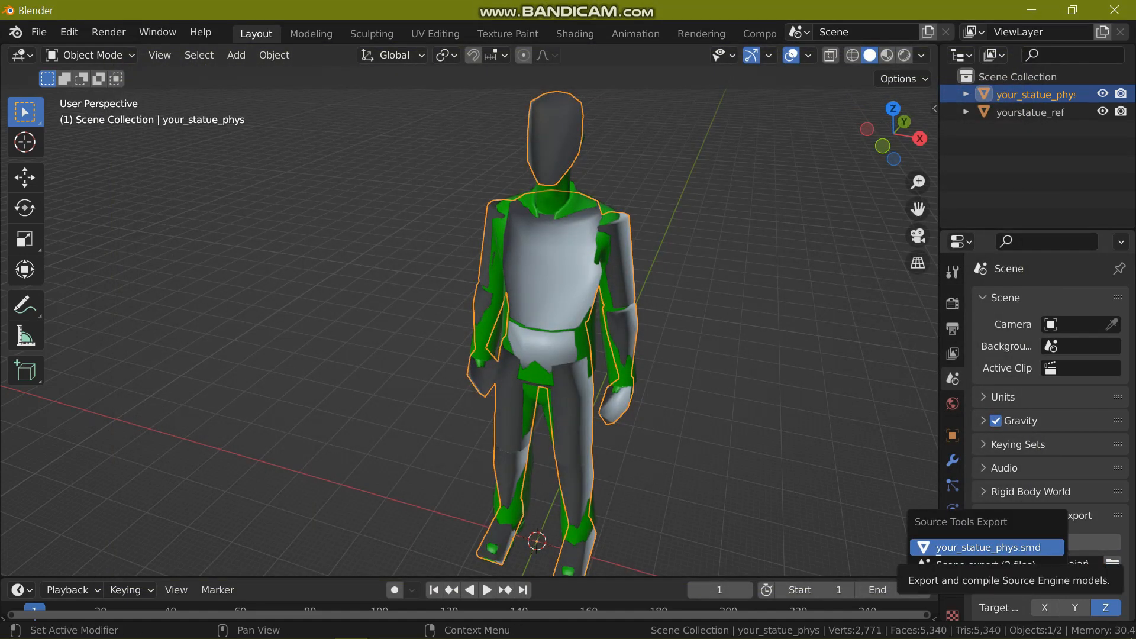
left_click(985, 565)
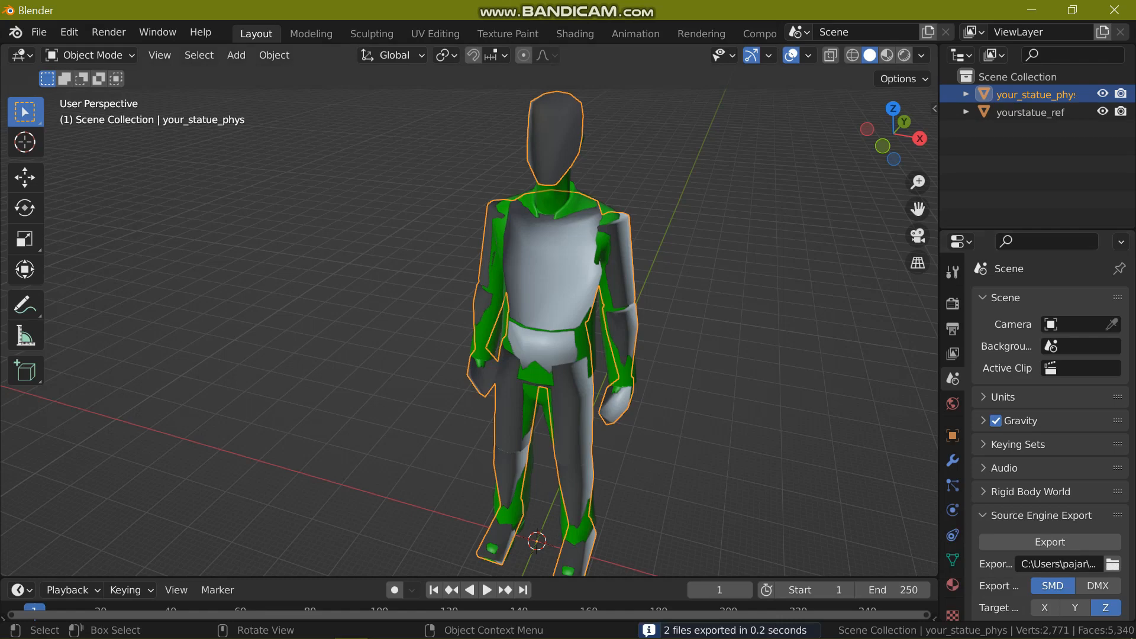
key("alt+a")
Step: Open the yourstatue folder on the Desktop to check the exported SMD files
left_click_drag(532, 10, 905, 62)
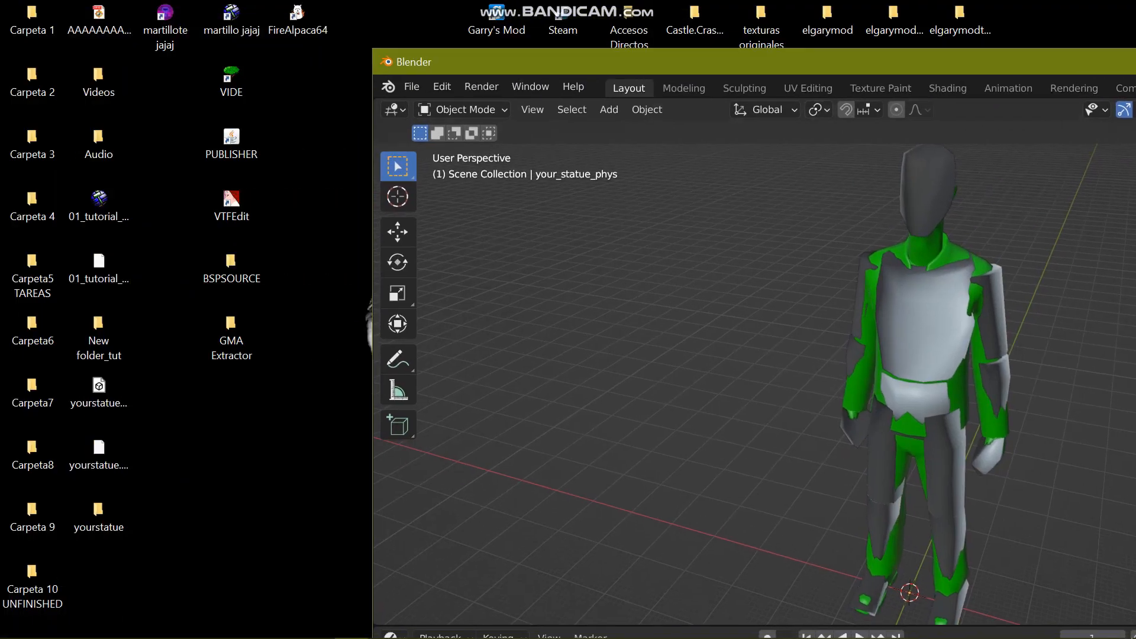
double_click(98, 515)
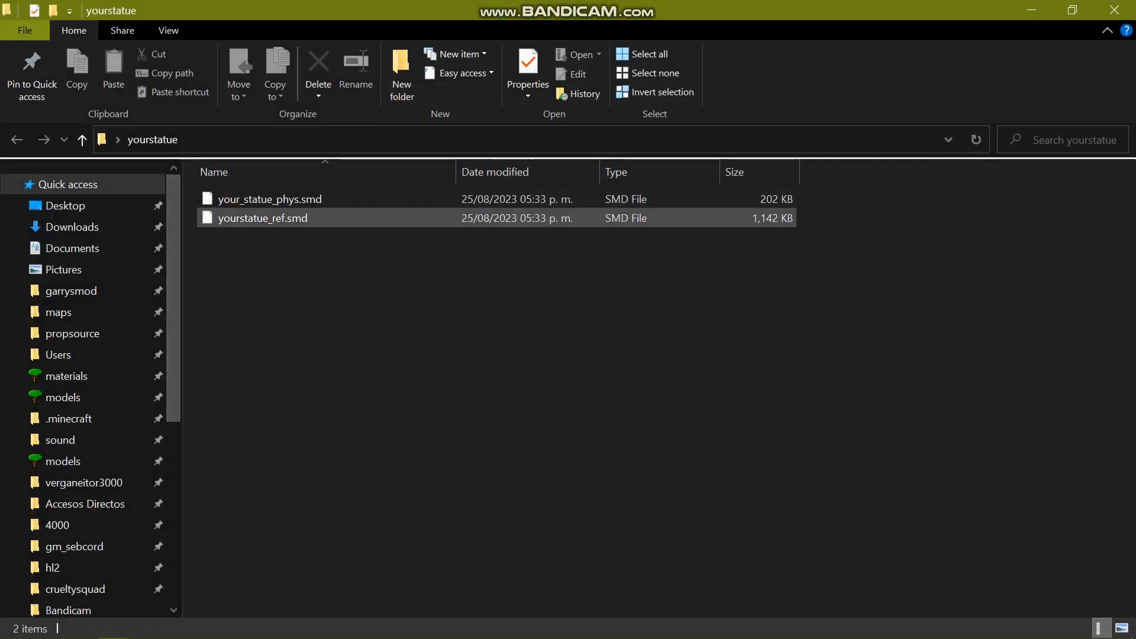
left_click_drag(354, 10, 255, 52)
Step: Return to Blender and start a new General file without saving the statue scene
left_click_drag(887, 61, 458, 2)
left_click(1030, 112)
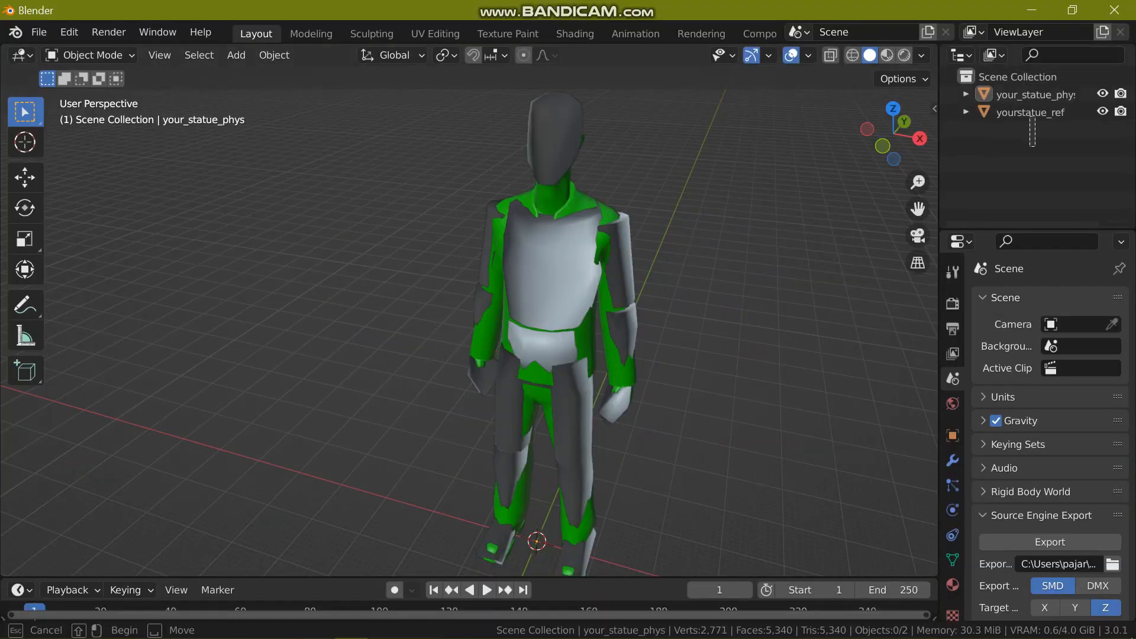
left_click(39, 32)
mouse_move(106, 53)
left_click(243, 52)
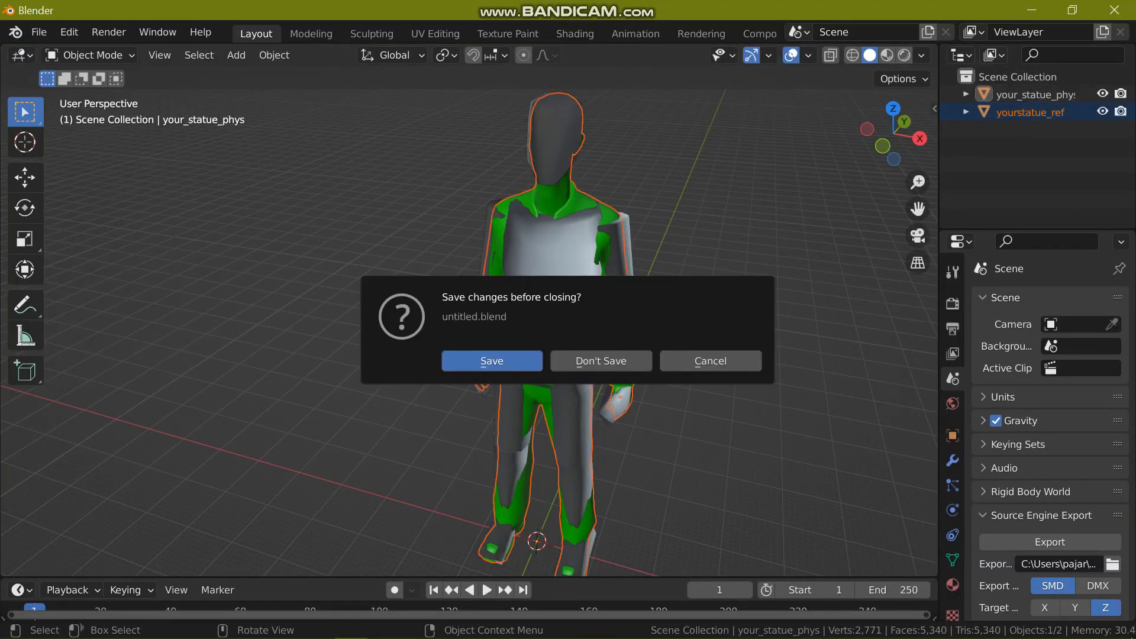
left_click(601, 360)
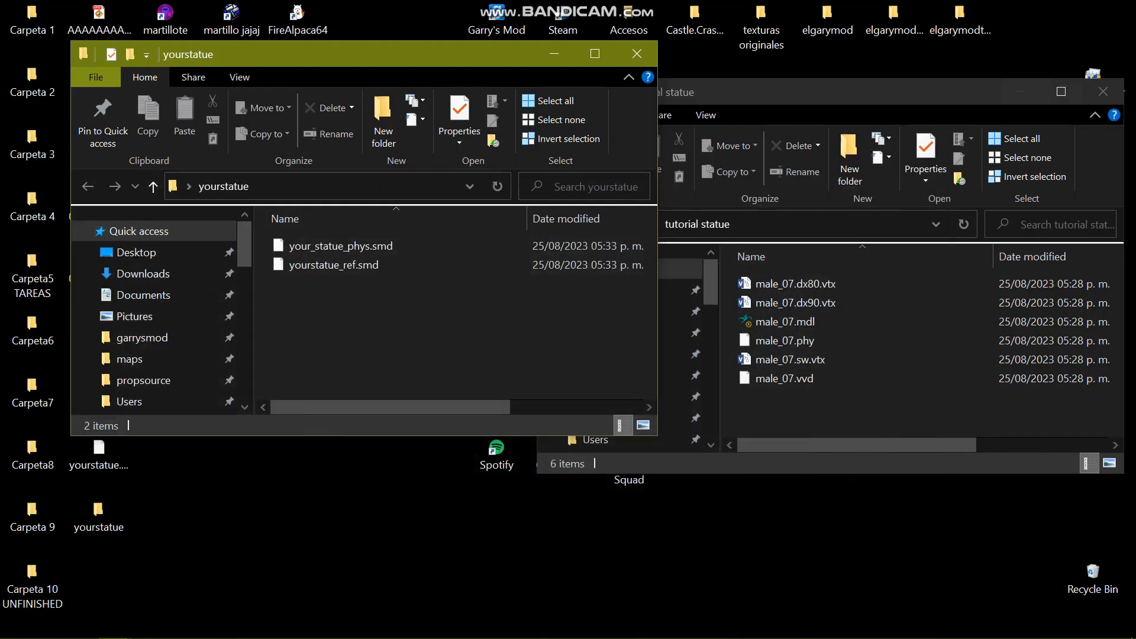
Step: Copy semtux_statue_pointing.qc from the elgarymodtres\semtux_statue_pointing folder into the yourstatue folder, closing the source folder windows
left_click(1102, 92)
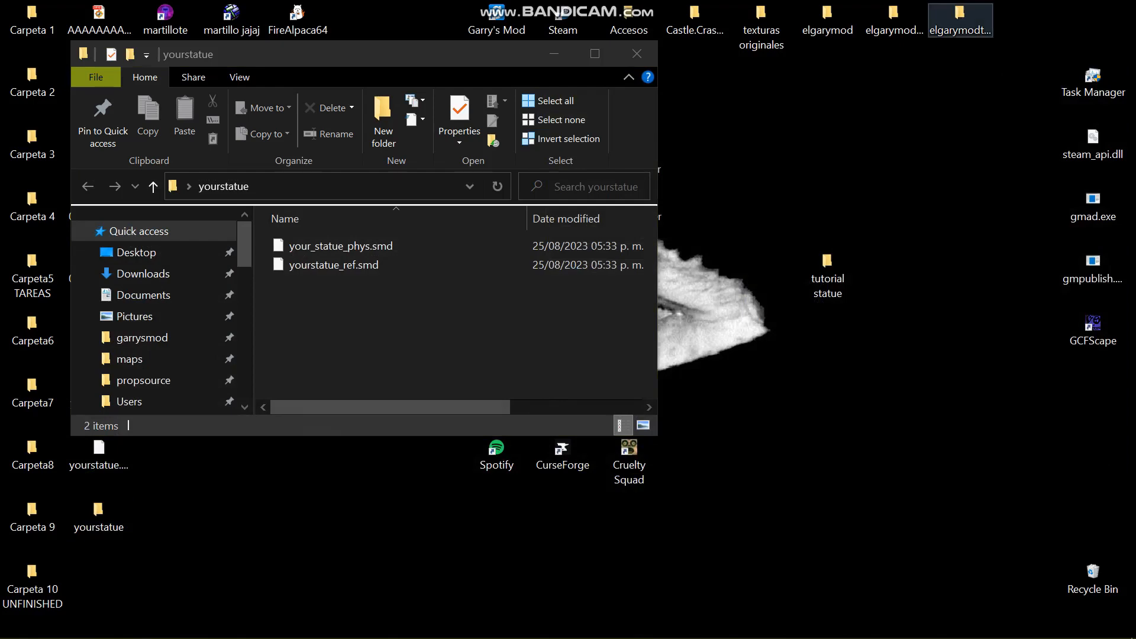
double_click(959, 21)
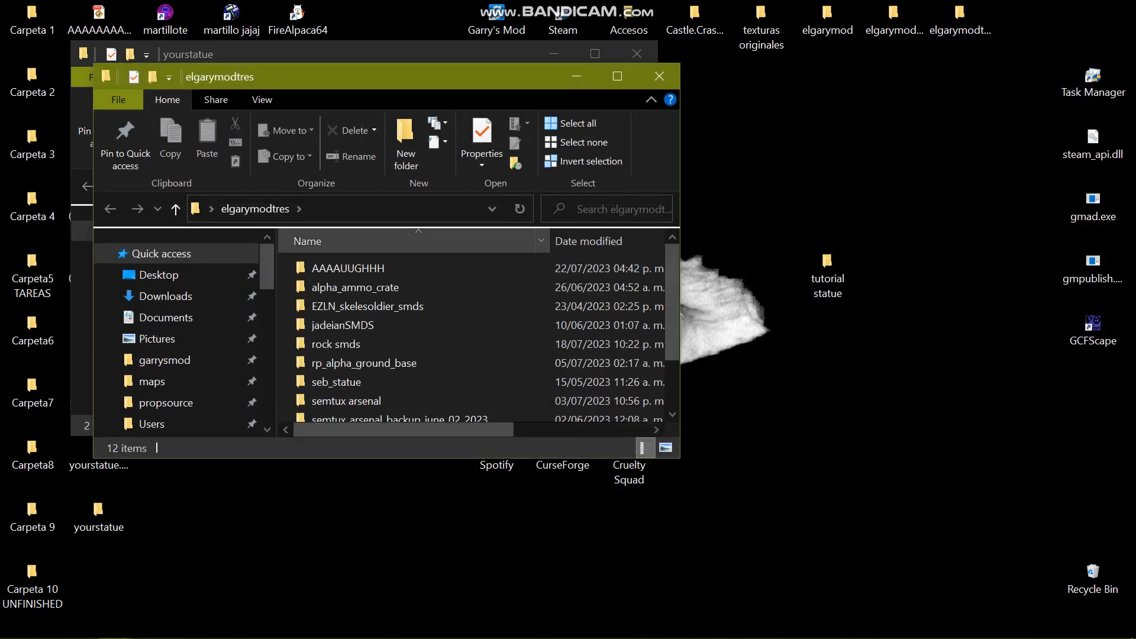
left_click_drag(355, 76, 847, 81)
scroll(875, 361, "down", 1)
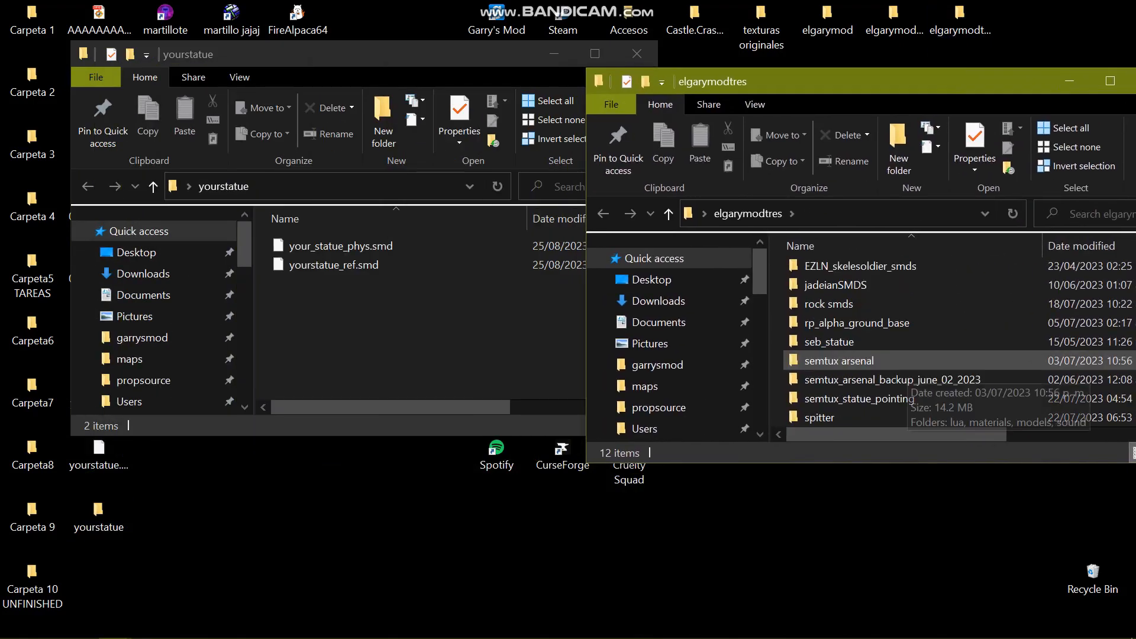
double_click(852, 398)
left_click_drag(863, 274, 407, 338)
left_click_drag(840, 81, 611, 124)
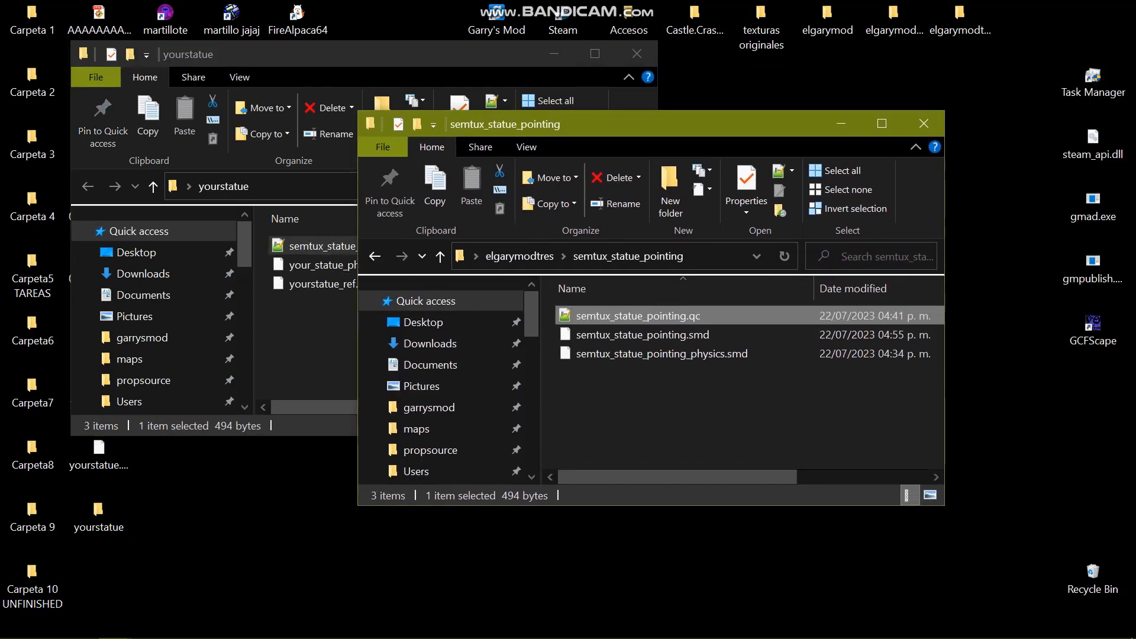
left_click(924, 123)
left_click(414, 338)
double_click(351, 246)
left_click(1073, 12)
left_click_drag(733, 113, 902, 142)
left_click(996, 141)
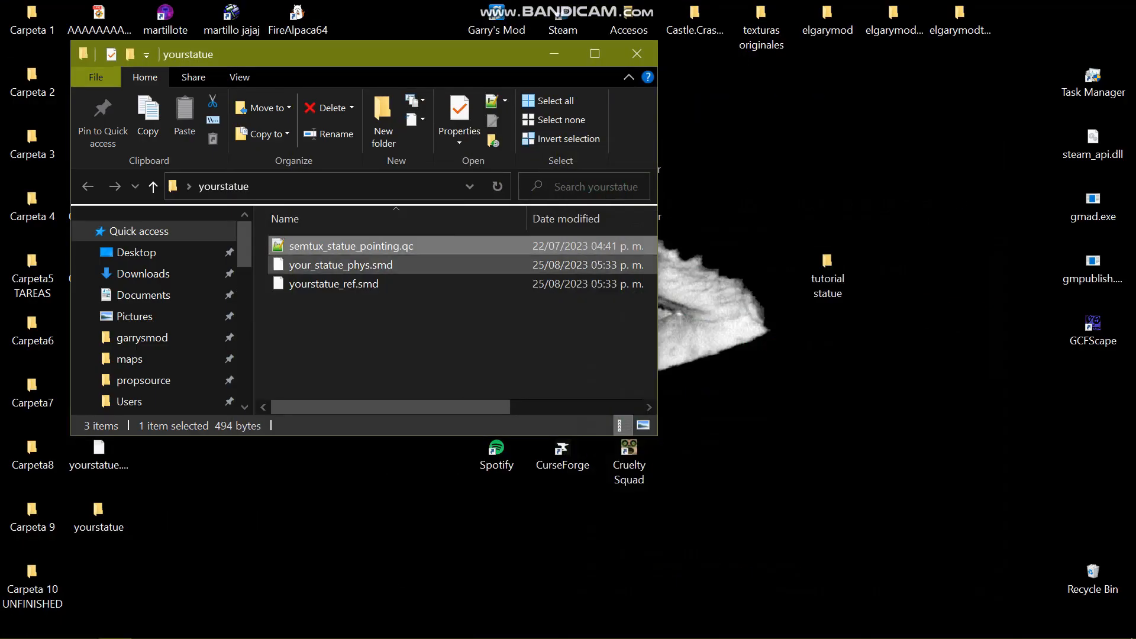
Step: Rename the copied QC file as yourstatue.qc and open it in Notepad++
key("F2")
type("yourstatue.qc")
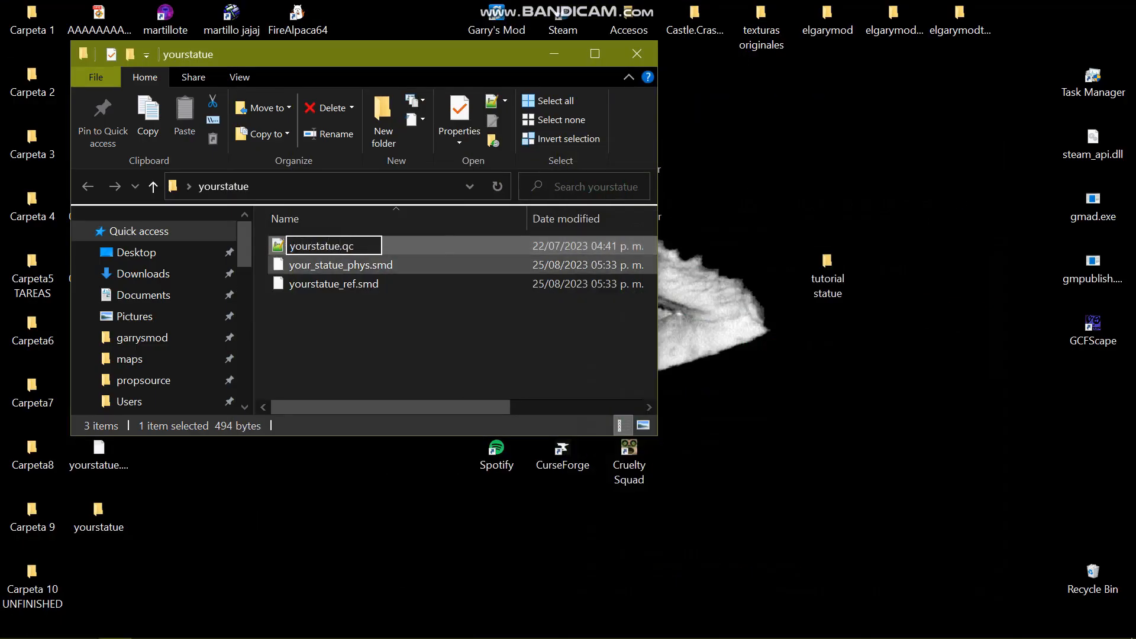
key("Return")
key("Return")
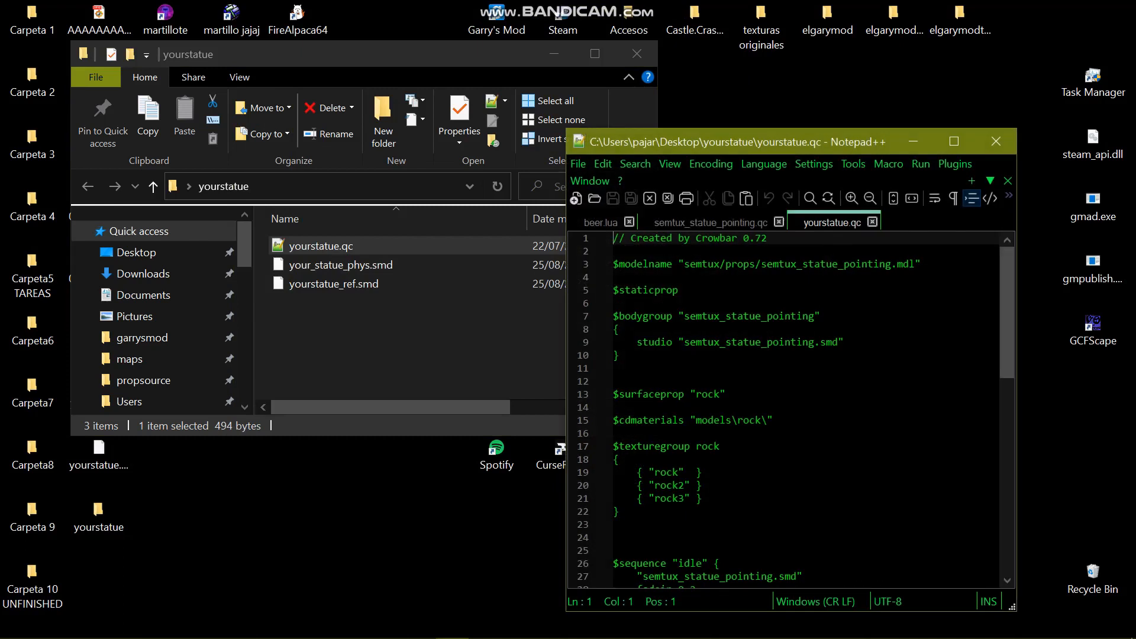
Step: Set the $modelname path in the QC file to yourname/props/yourstatue.mdl
double_click(702, 263)
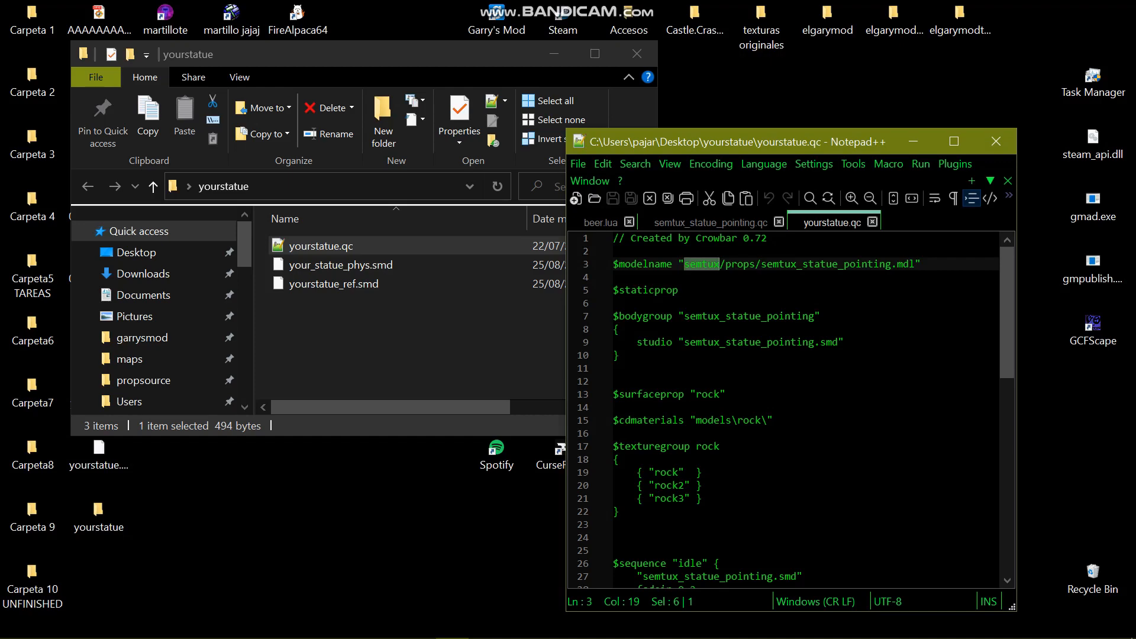
type("yourname")
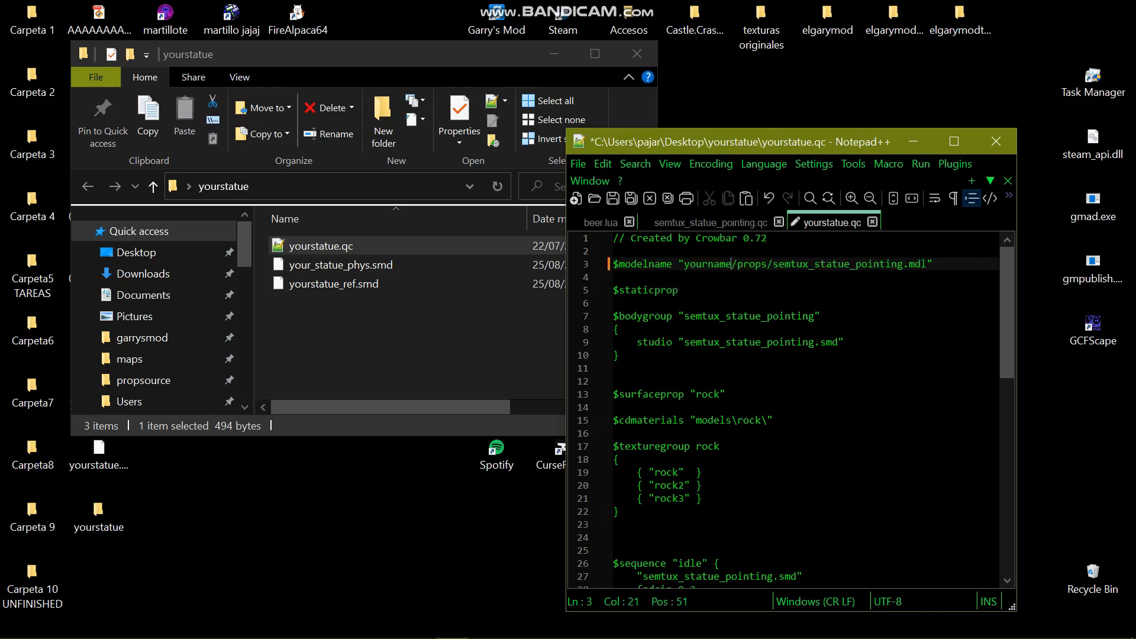
double_click(803, 264)
type("yourstatue")
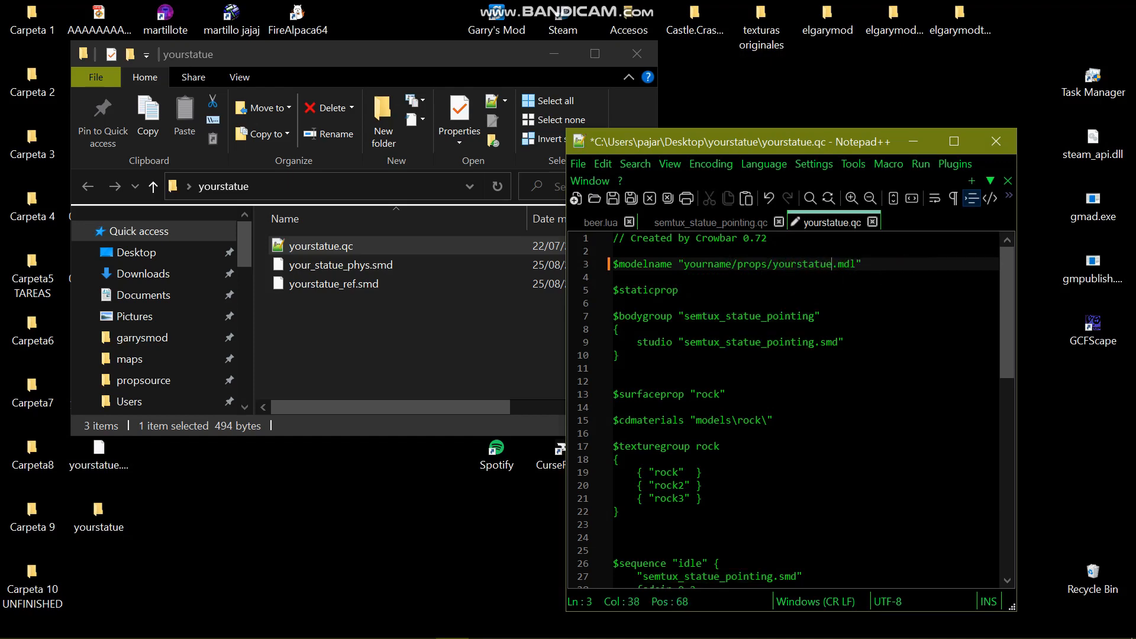
left_click(672, 290)
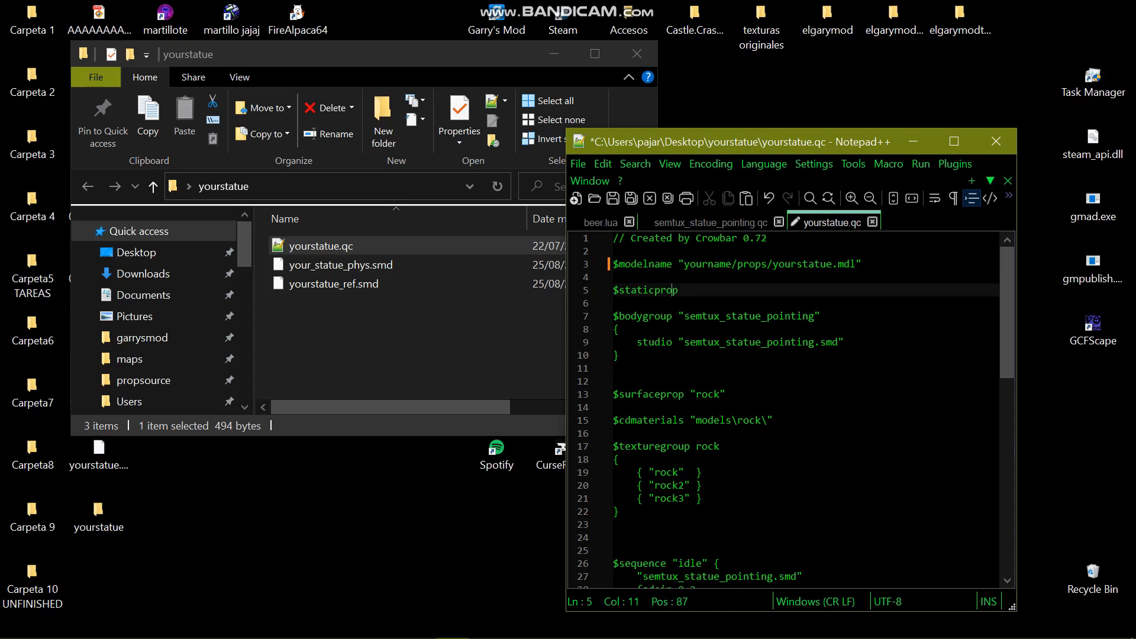
Step: Set the $bodygroup name to yourstatue_ref and its studio mesh to yourstatue_ref.smd, copying the name from the exported reference file
double_click(749, 316)
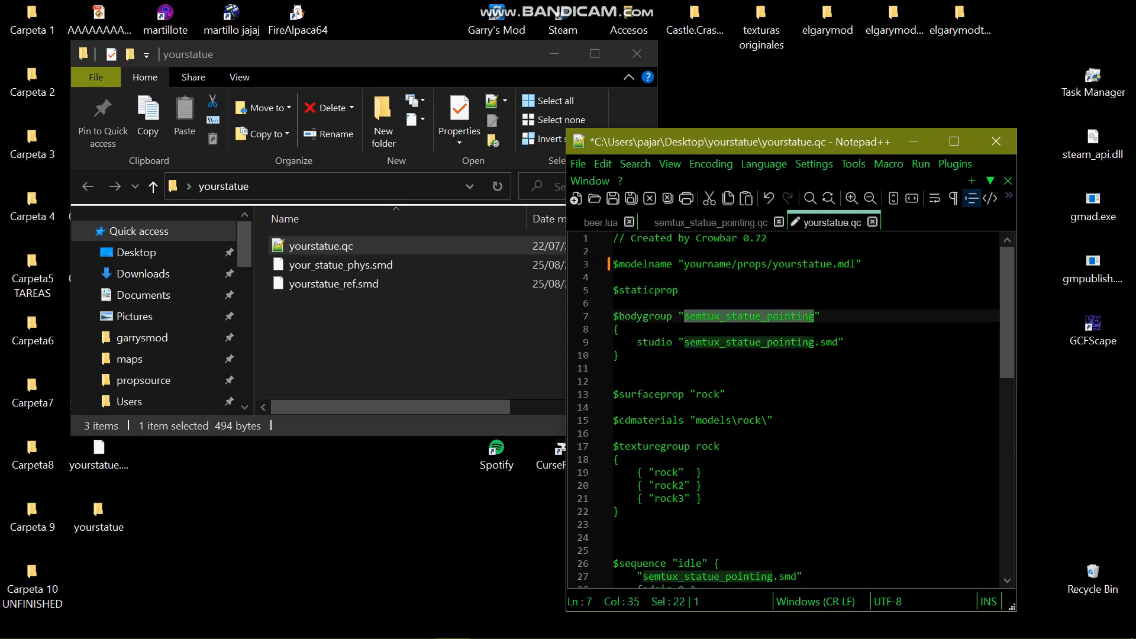
left_click(341, 265)
left_click(333, 284)
key("F2")
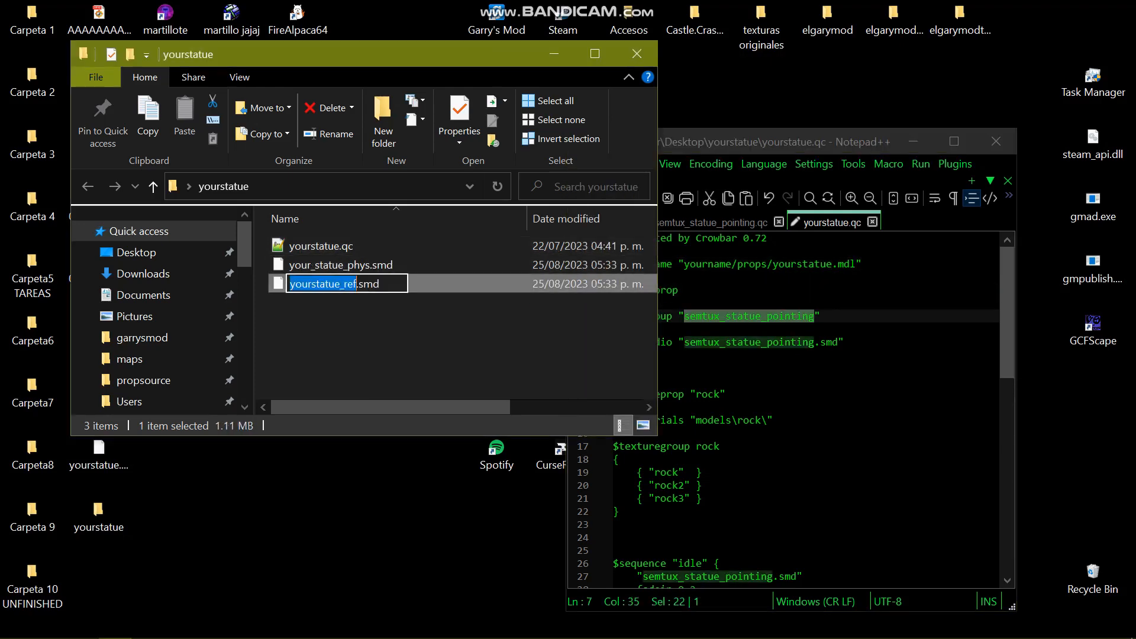
left_click_drag(384, 284, 285, 283)
key("ctrl+c")
left_click(772, 316)
left_click_drag(838, 342, 684, 316)
key("ctrl+v")
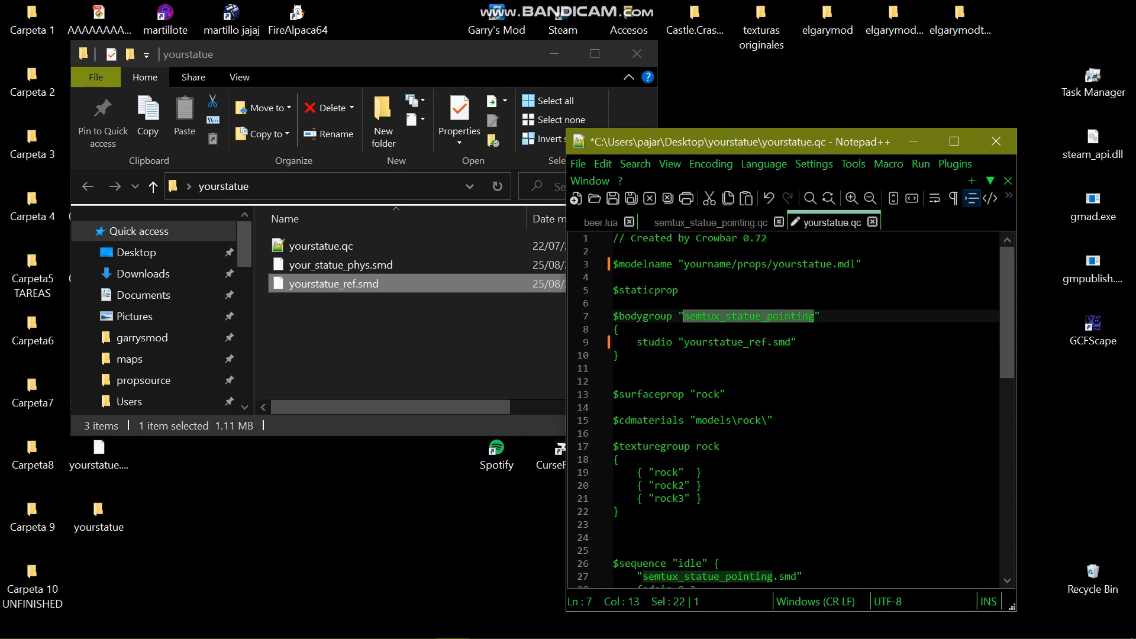
type("yourstatue_ref")
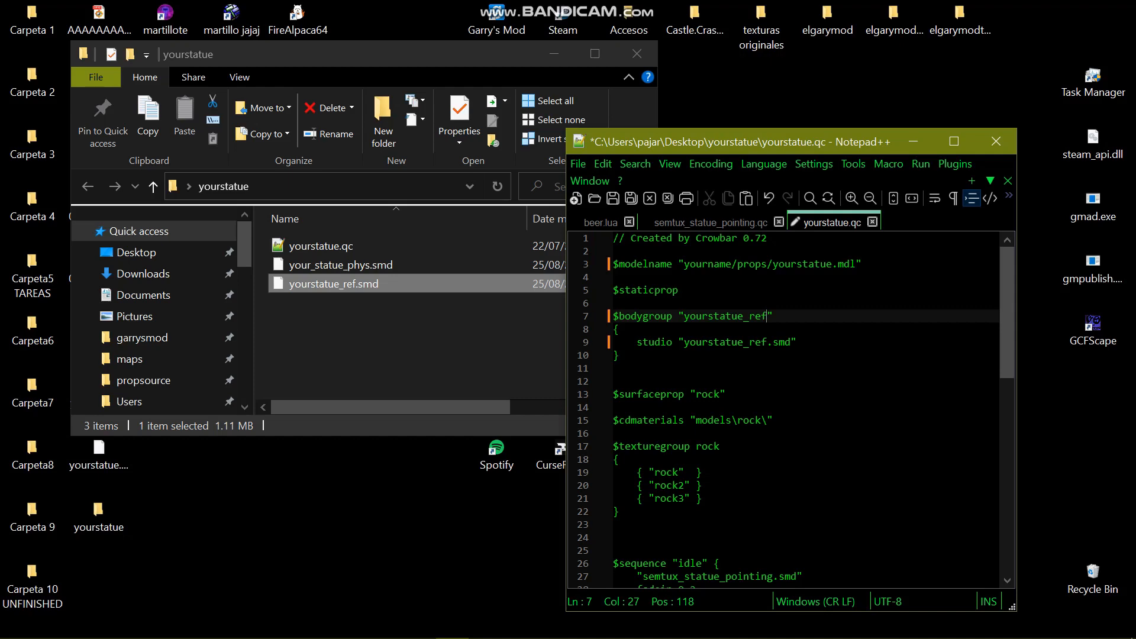
left_click(613, 382)
scroll(787, 409, "down", 3)
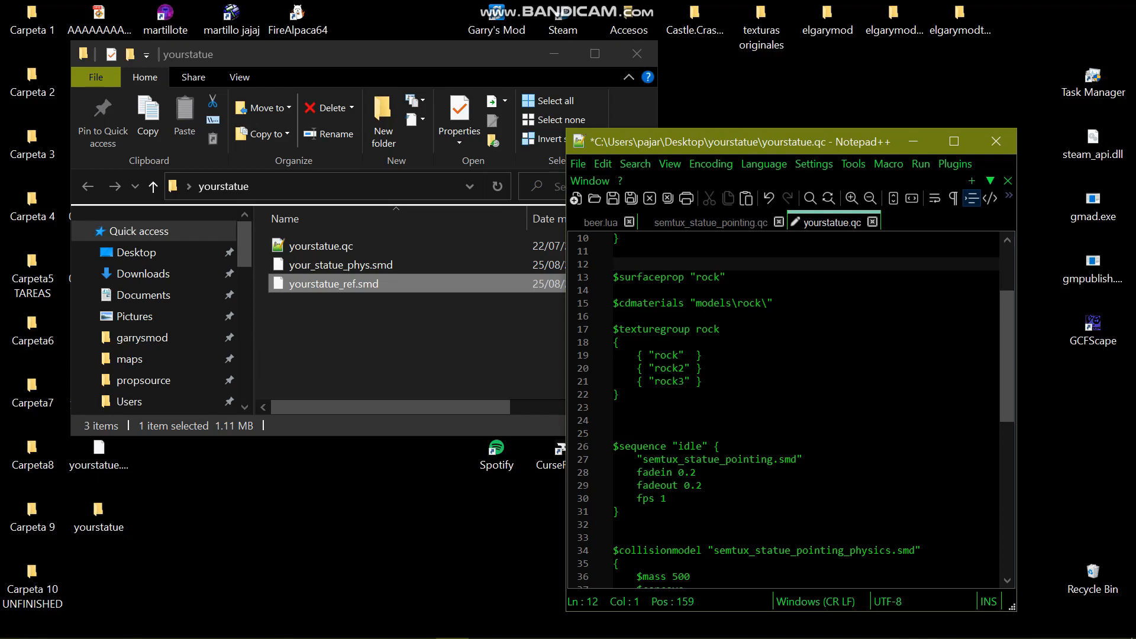
left_click(408, 343)
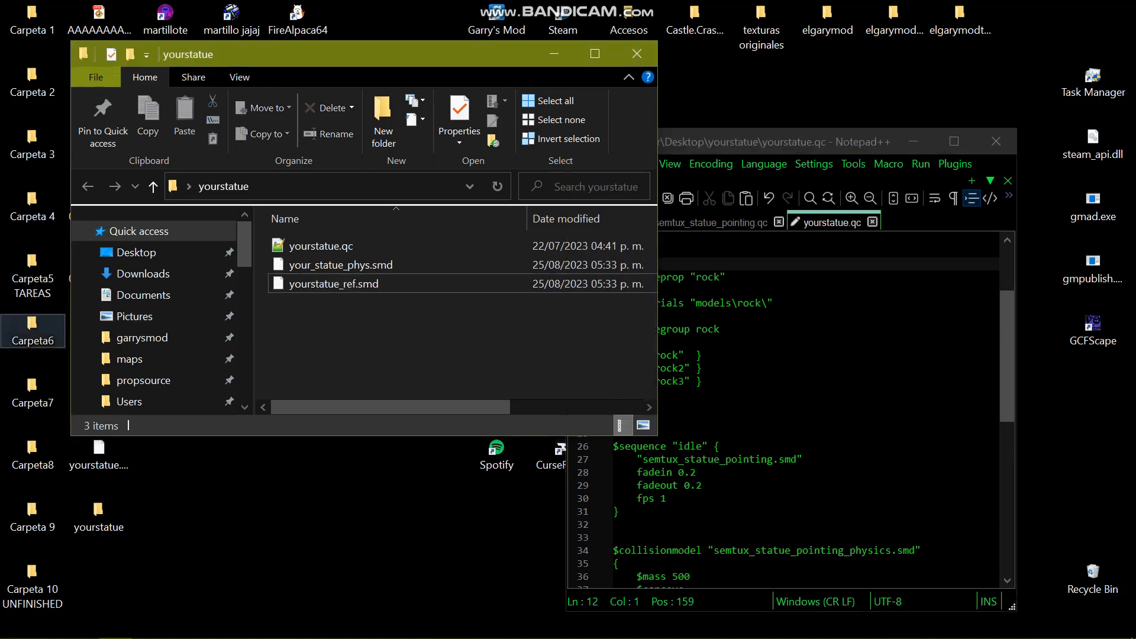
Step: Open hl2_textures_dir.vpk from the Half-Life 2 hl2 folder in GCFScape and enter its materials folder
double_click(1092, 331)
left_click(22, 30)
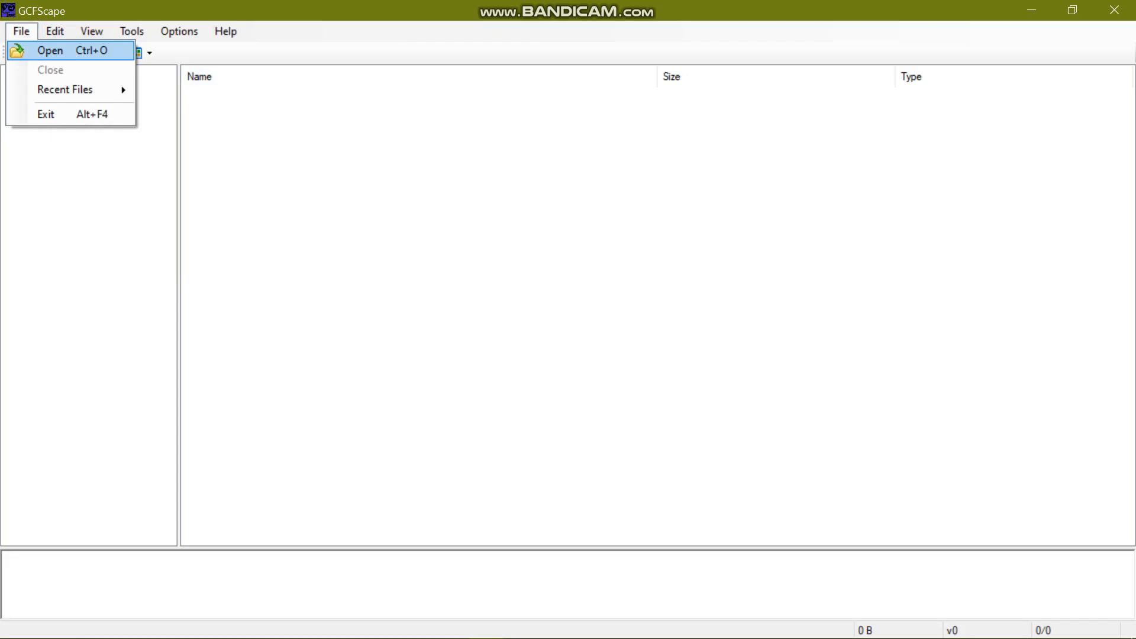
left_click(50, 51)
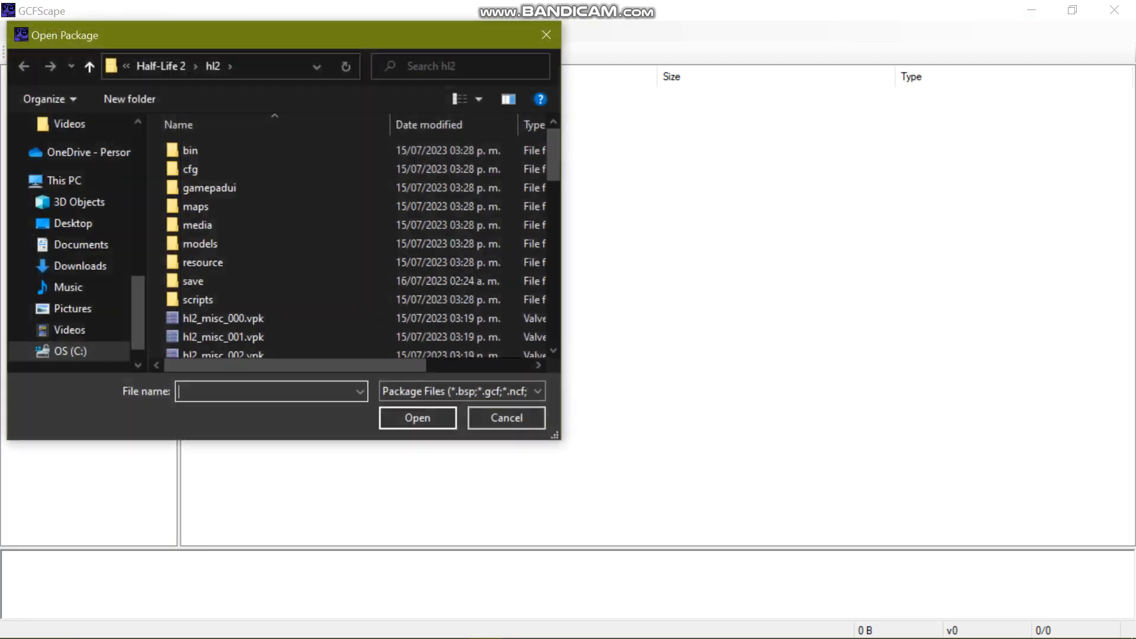
scroll(254, 225, "down", 10)
scroll(254, 225, "up", 6)
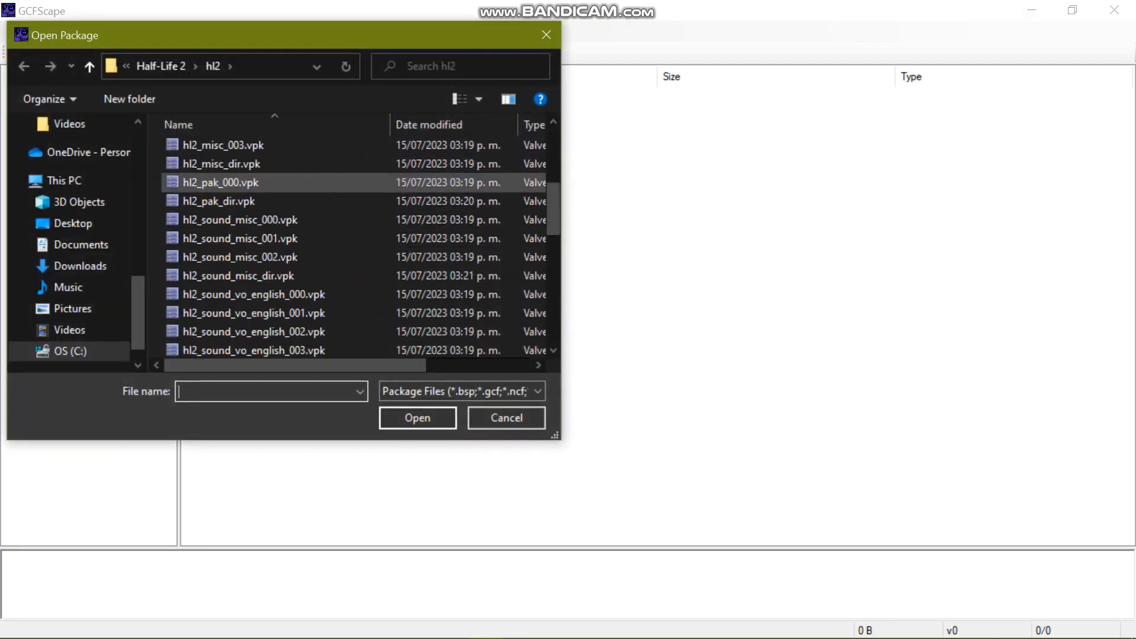
scroll(254, 198, "down", 4)
scroll(299, 266, "down", 4)
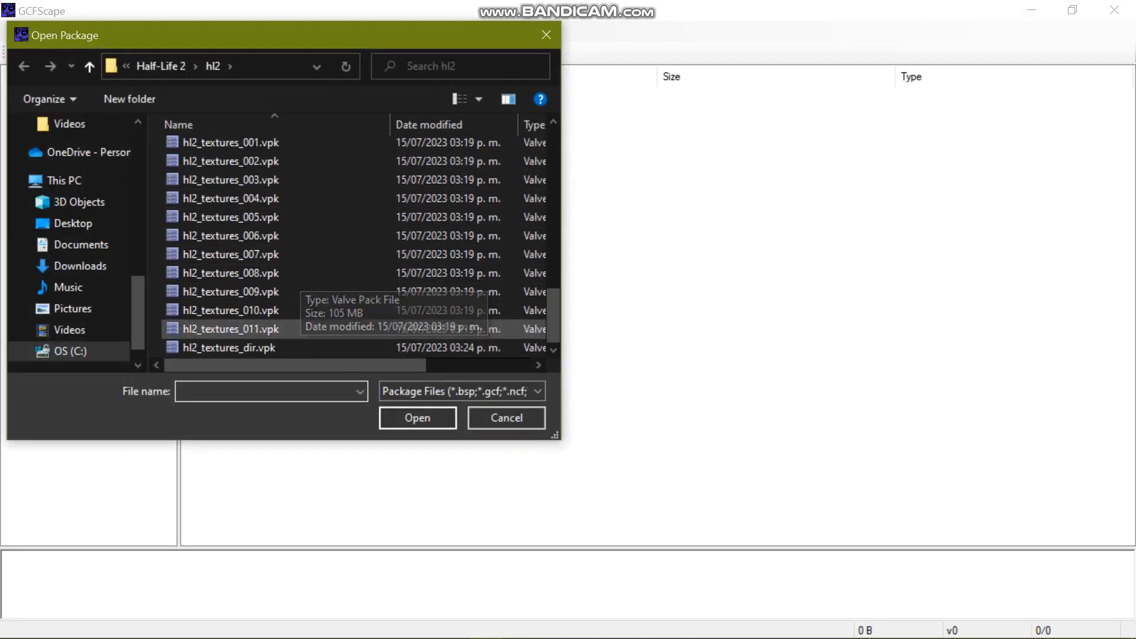
left_click(296, 348)
left_click(417, 418)
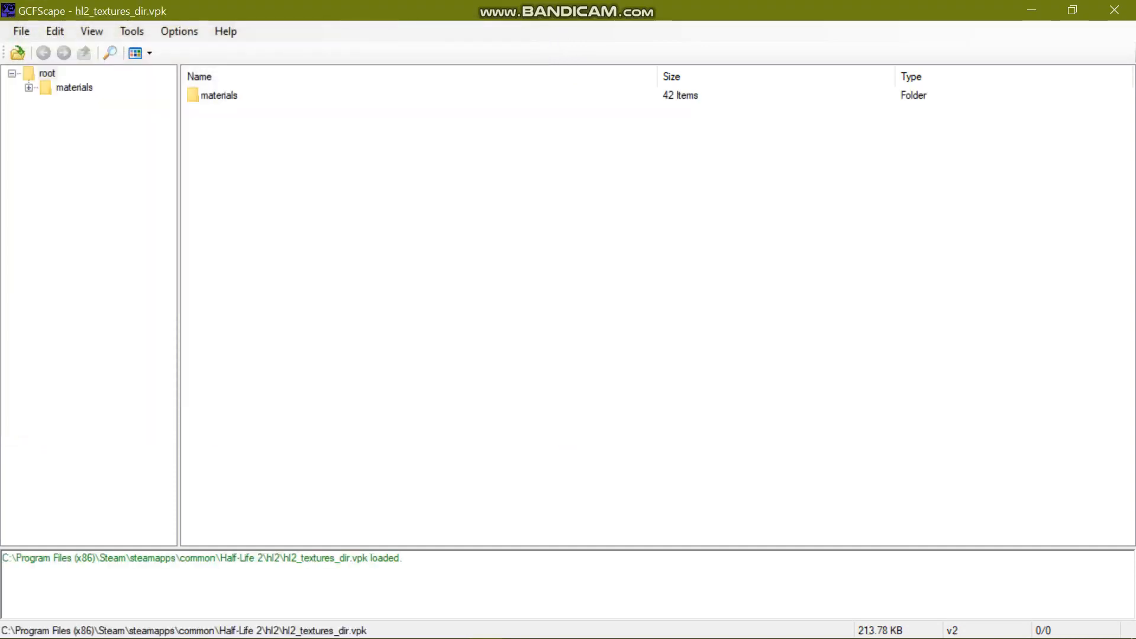
double_click(219, 95)
double_click(237, 185)
left_click(21, 31)
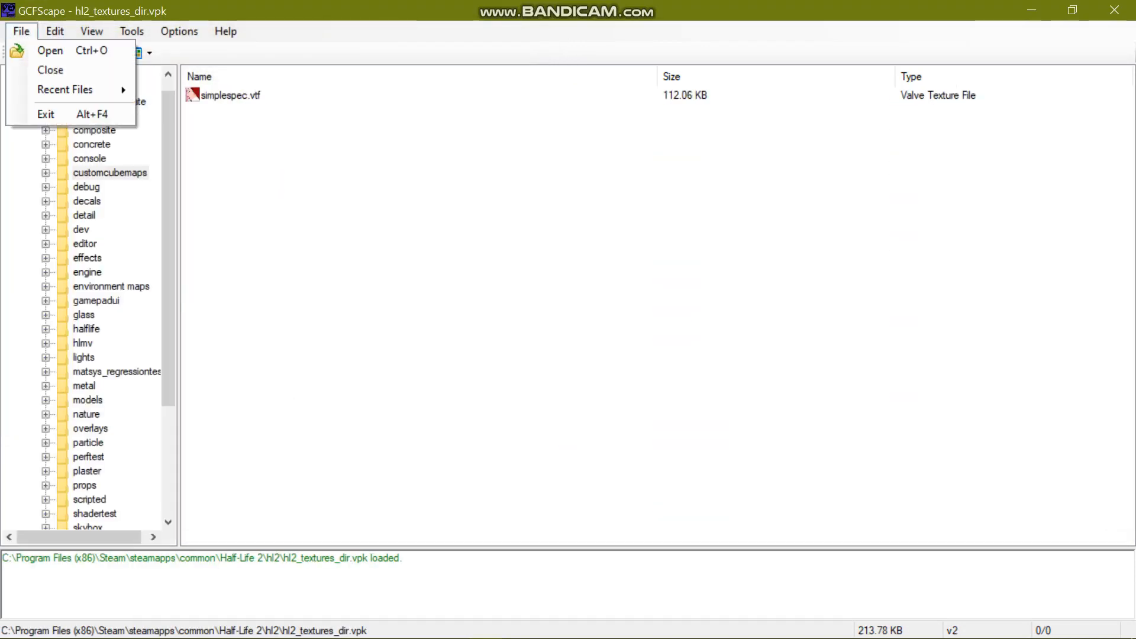
left_click(51, 51)
left_click(552, 34)
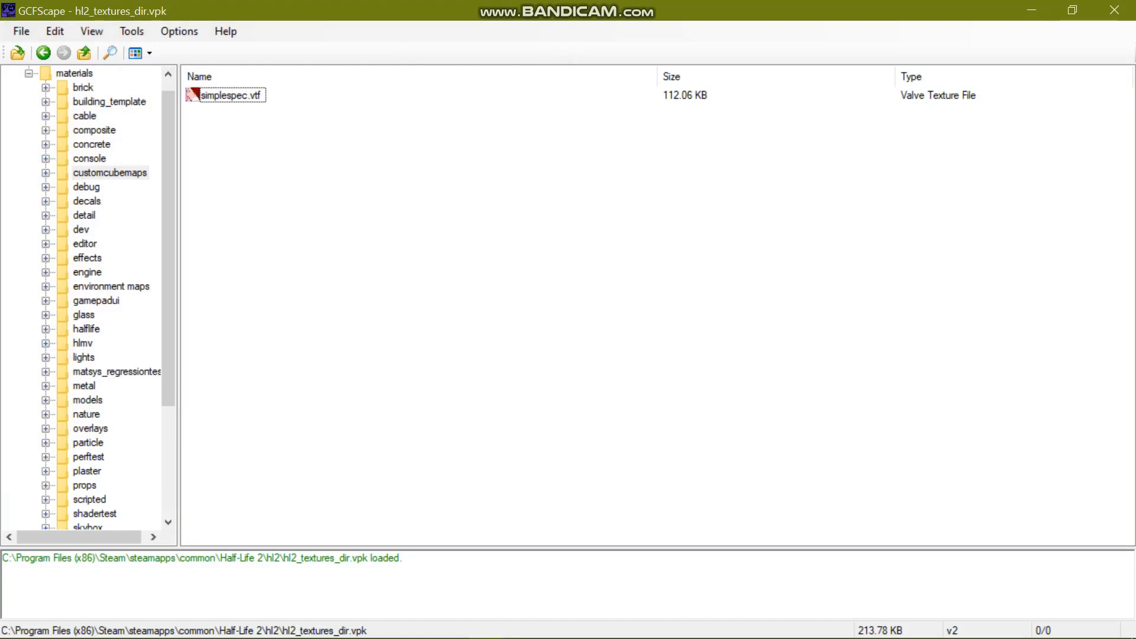
Step: Extract rockwall010b.vtf from the nature materials folder to the Desktop and close GCFScape
left_click(86, 414)
scroll(651, 307, "down", 20)
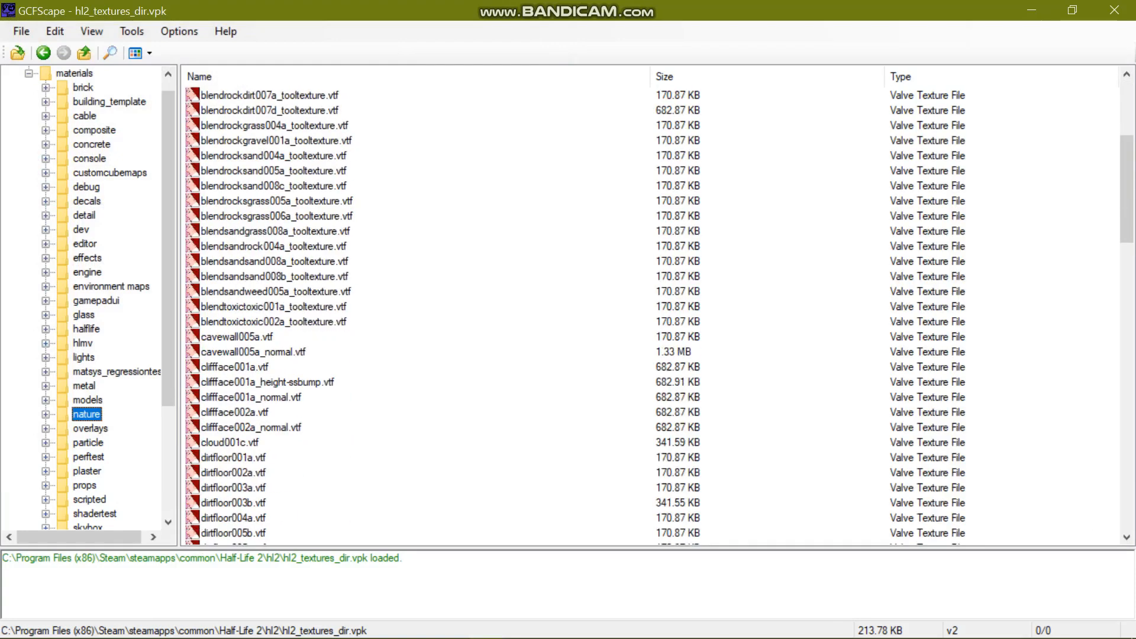
scroll(651, 307, "up", 3)
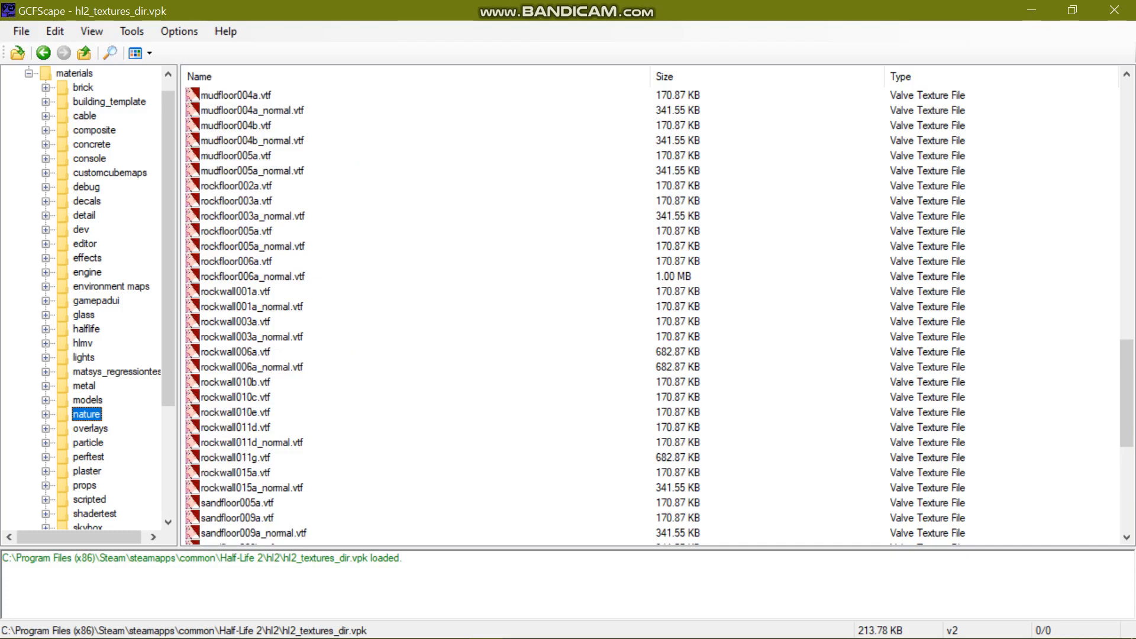
right_click(265, 383)
left_click(278, 394)
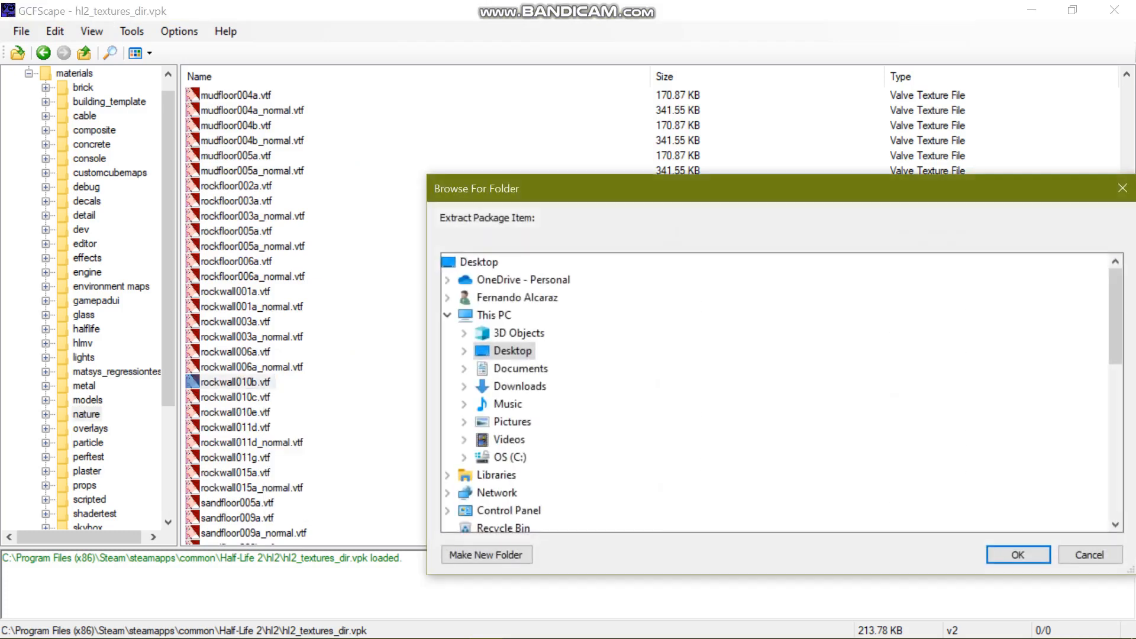
left_click(1011, 550)
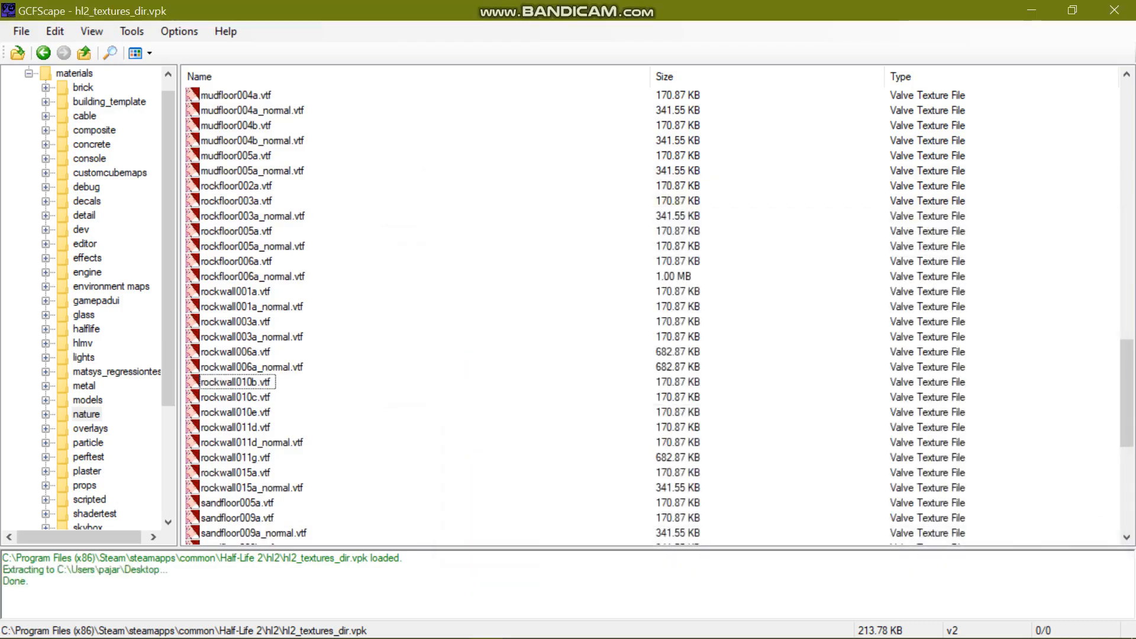
left_click(1114, 10)
Step: Close the yourstatue folder and preview the extracted rockwall010b.vtf in VTFEdit
left_click(636, 54)
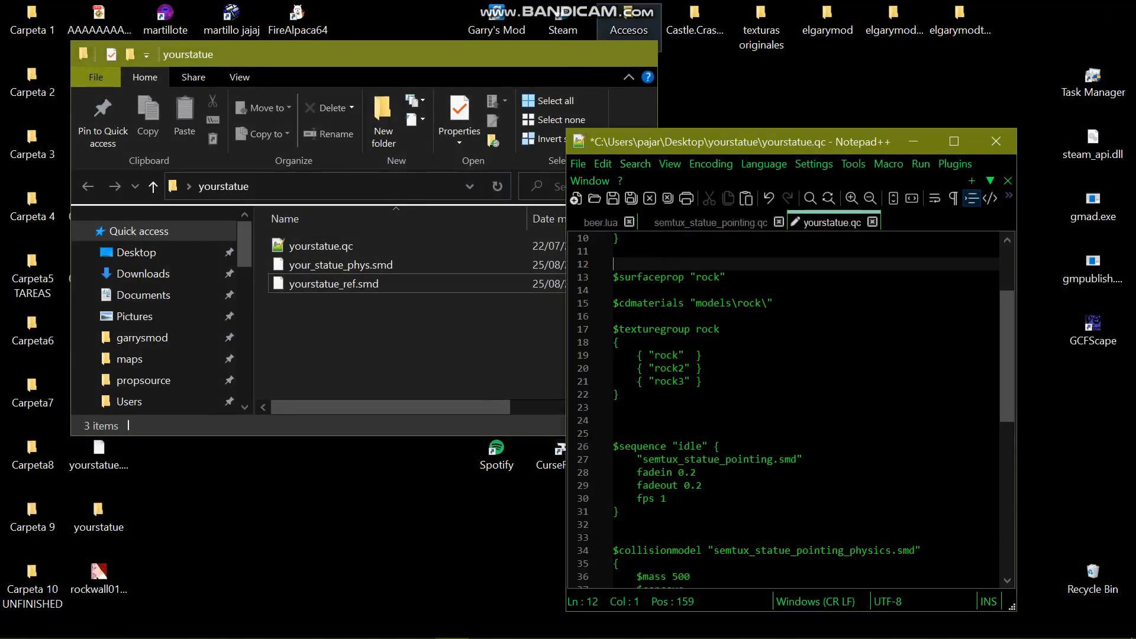
left_click(98, 582)
double_click(99, 582)
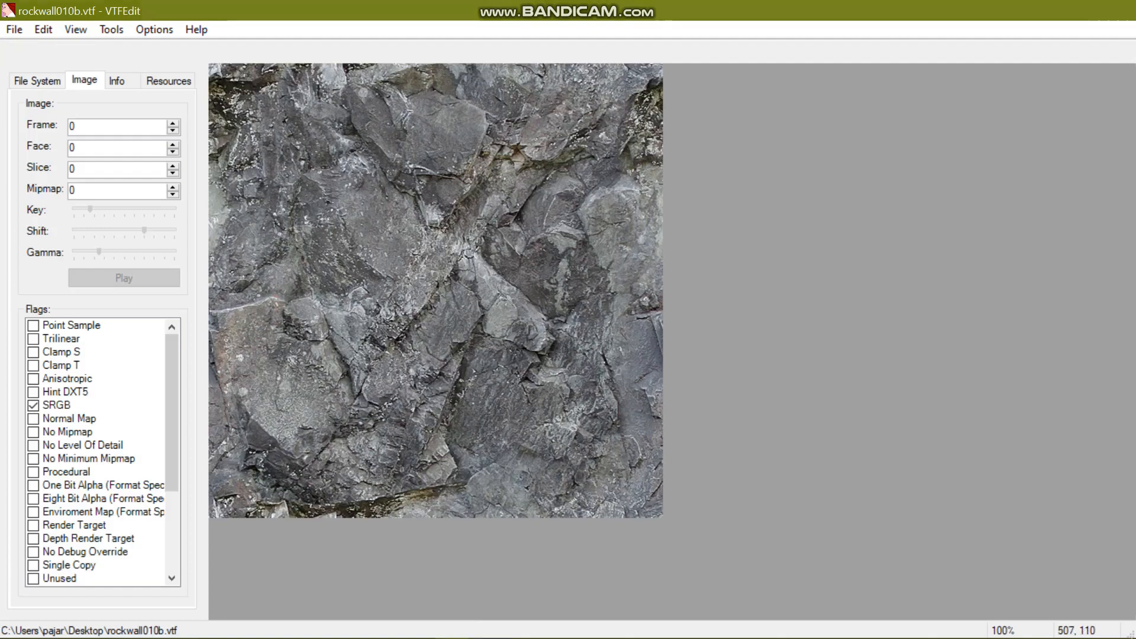
left_click(1115, 10)
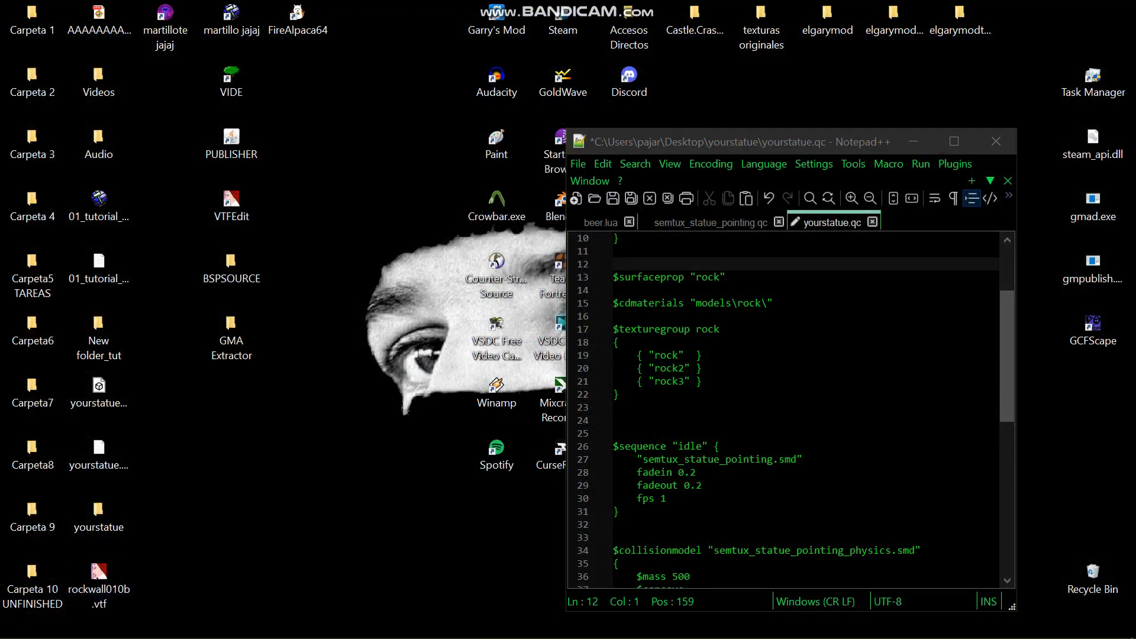
Step: Set the $cdmaterials path in yourstatue.qc to models\yourstatue\
scroll(786, 408, "up", 3)
double_click(713, 420)
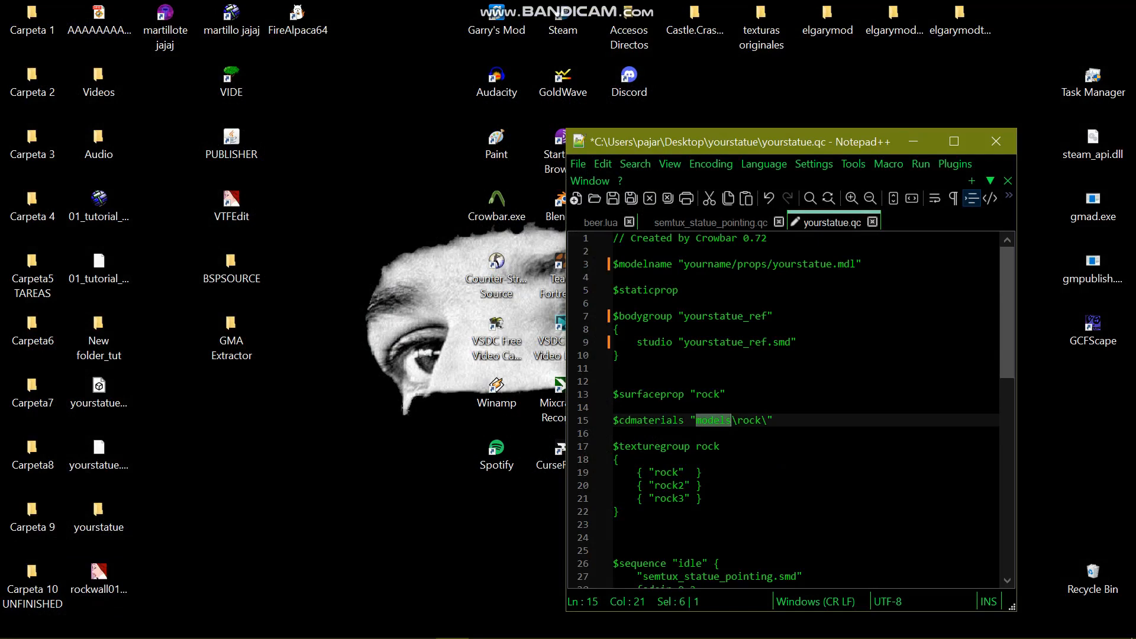
double_click(749, 420)
type("your")
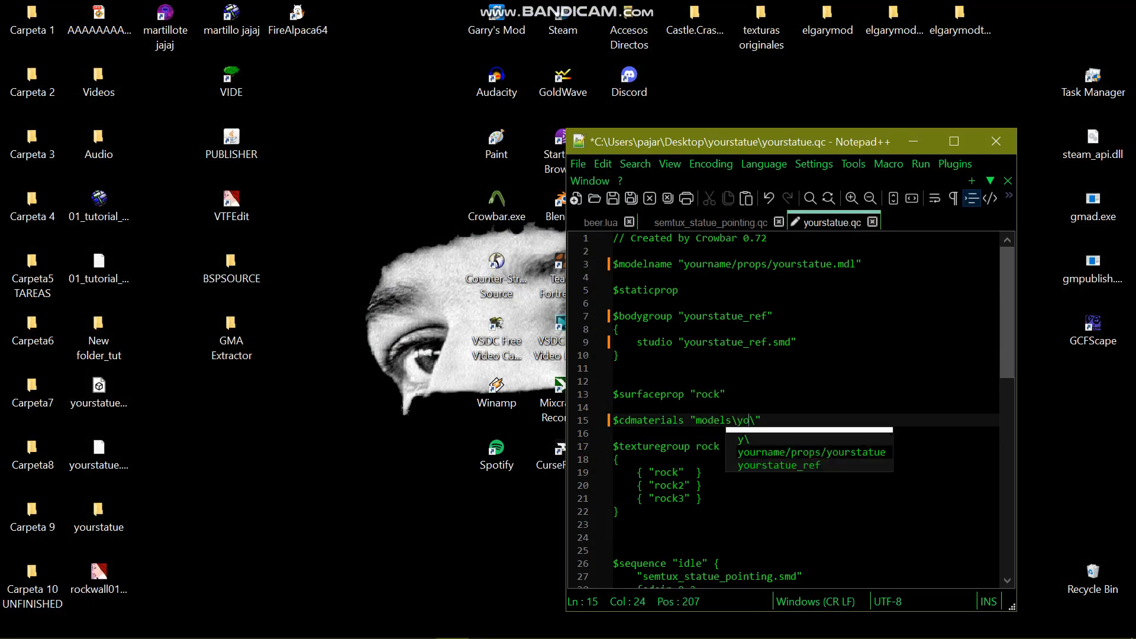
type("statue")
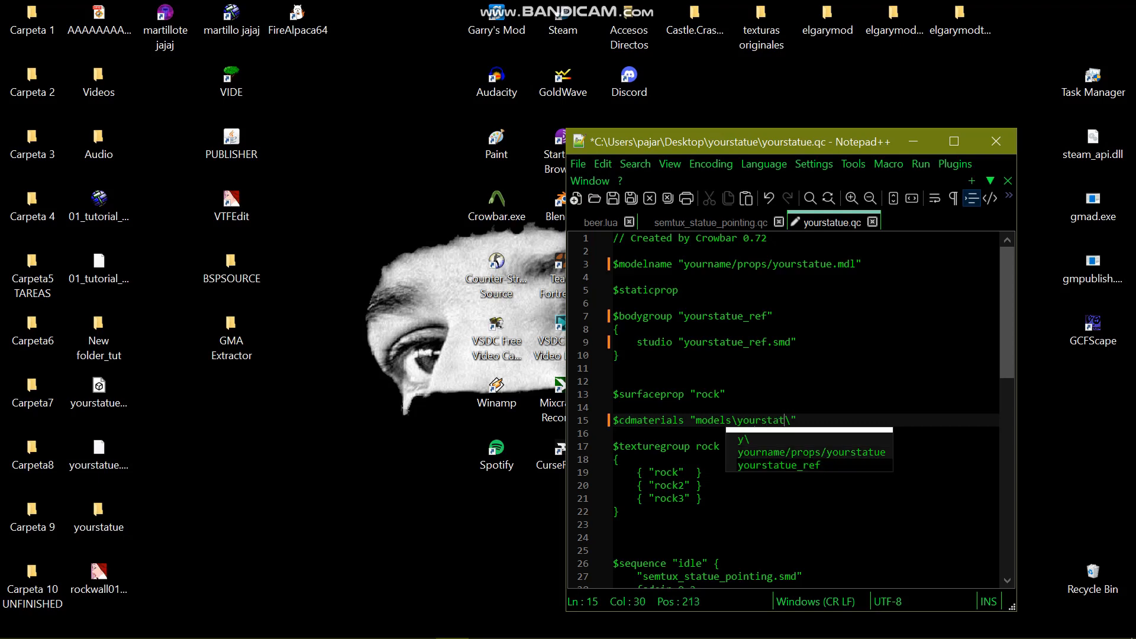
left_click(728, 394)
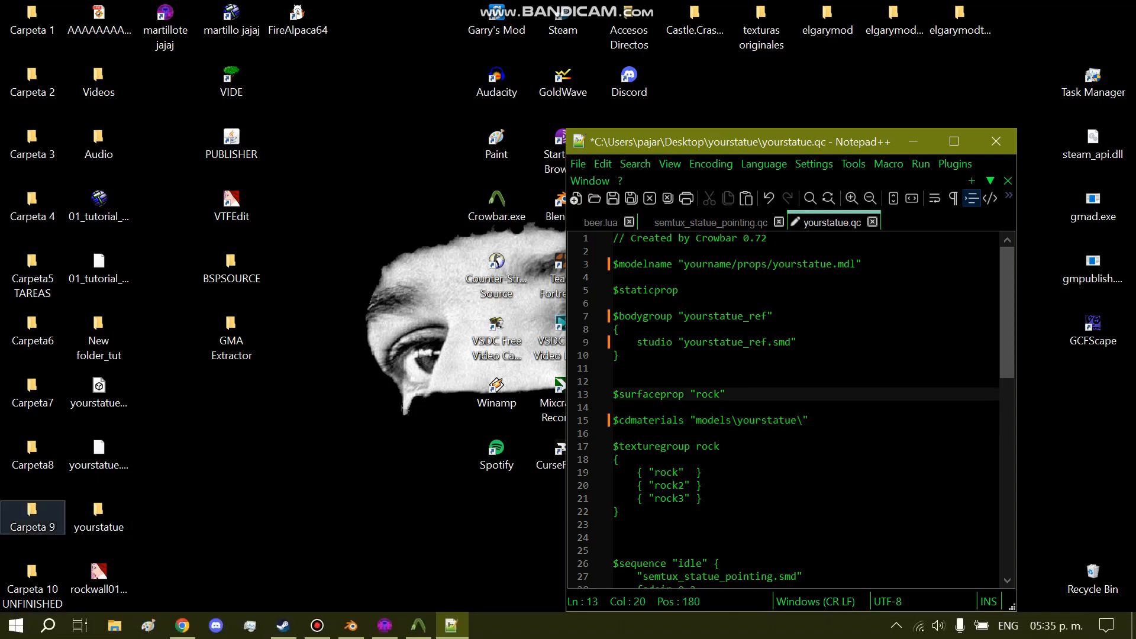
Step: Open the materials folder of the Garry's Mod garrysmod directory in File Explorer
double_click(32, 515)
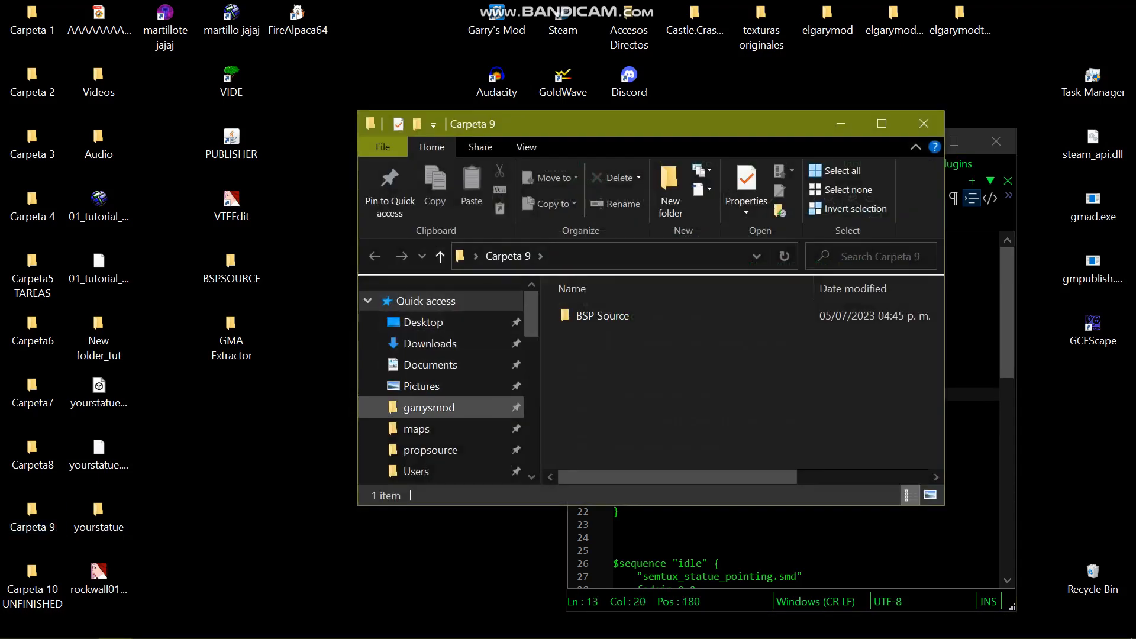
scroll(429, 407, "down", 1)
scroll(429, 407, "up", 1)
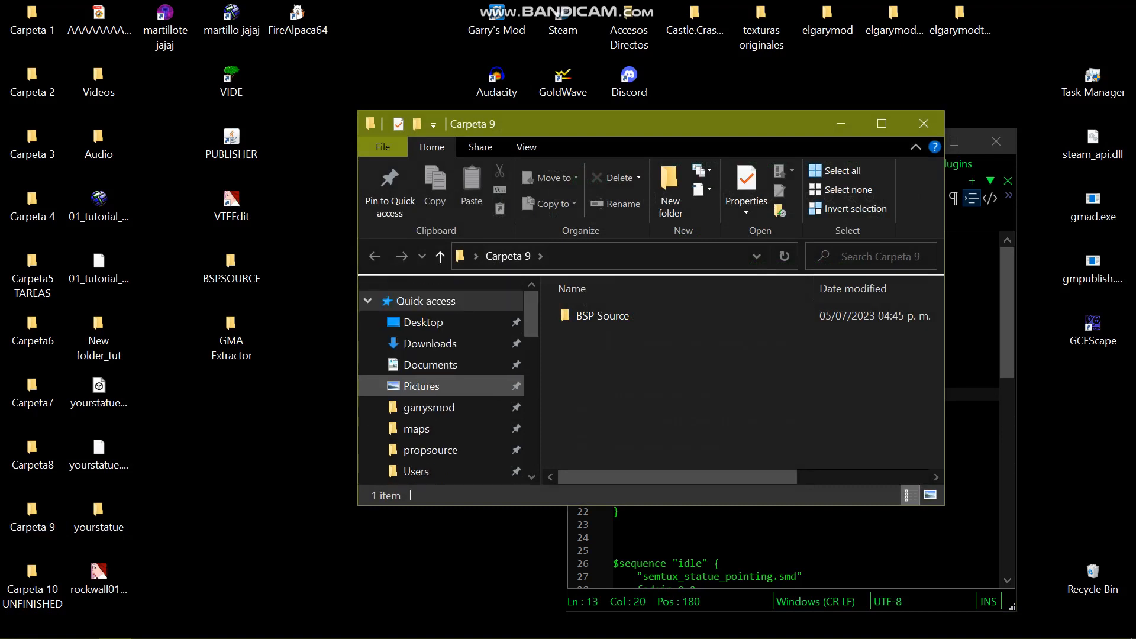
left_click(428, 407)
scroll(594, 372, "down", 3)
double_click(595, 391)
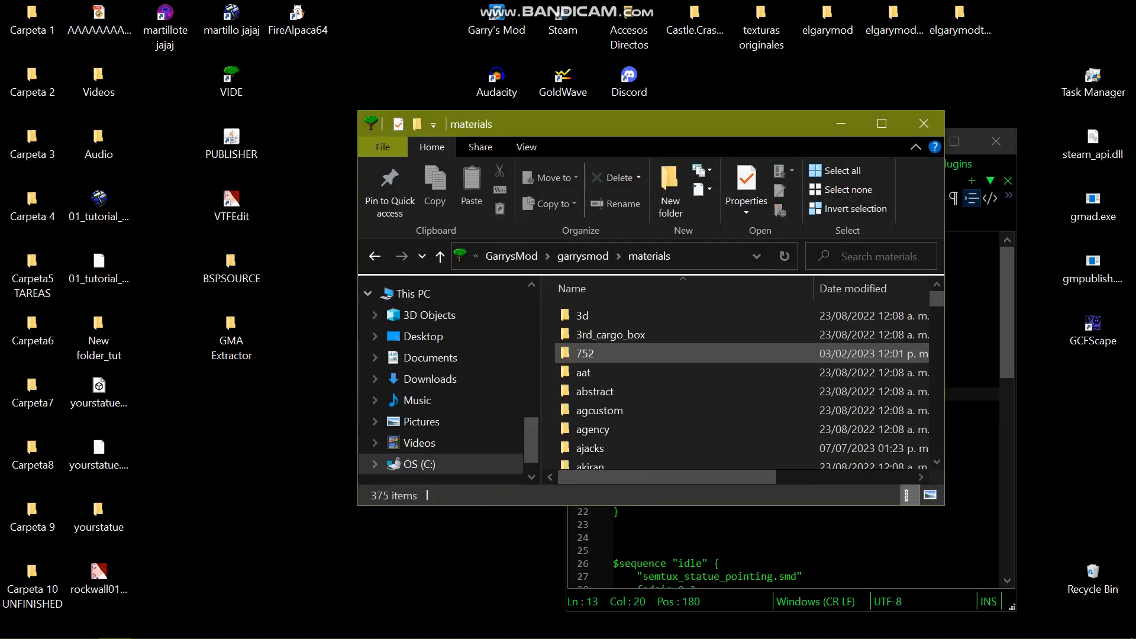
left_click_drag(591, 124, 348, 81)
Step: Enter the models folder inside the garrysmod materials folder
right_click(305, 349)
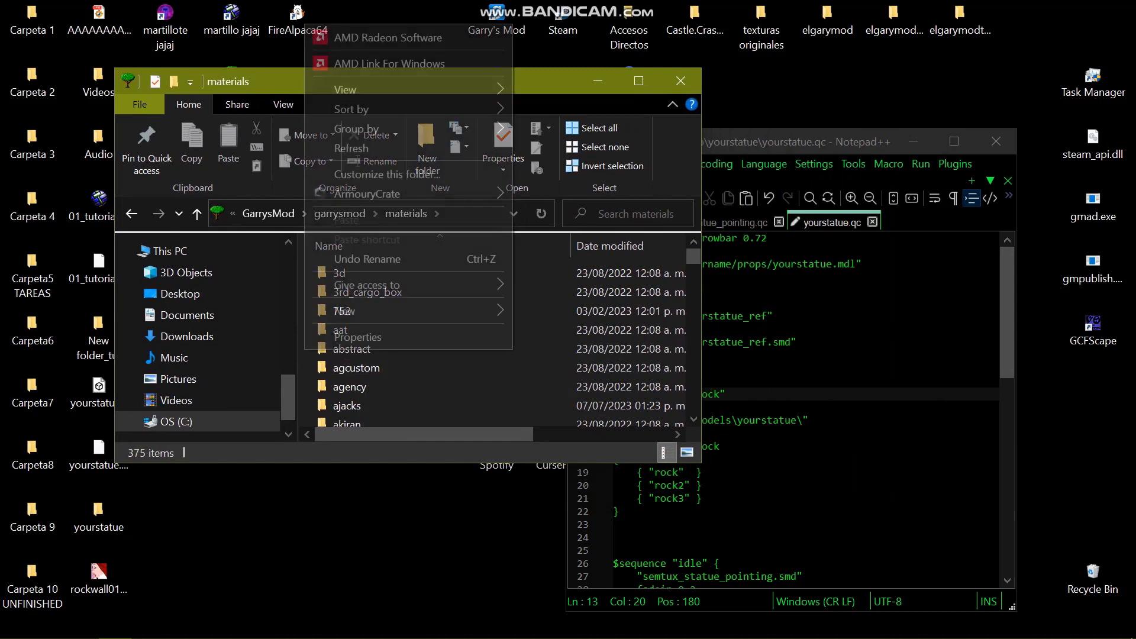
left_click(379, 386)
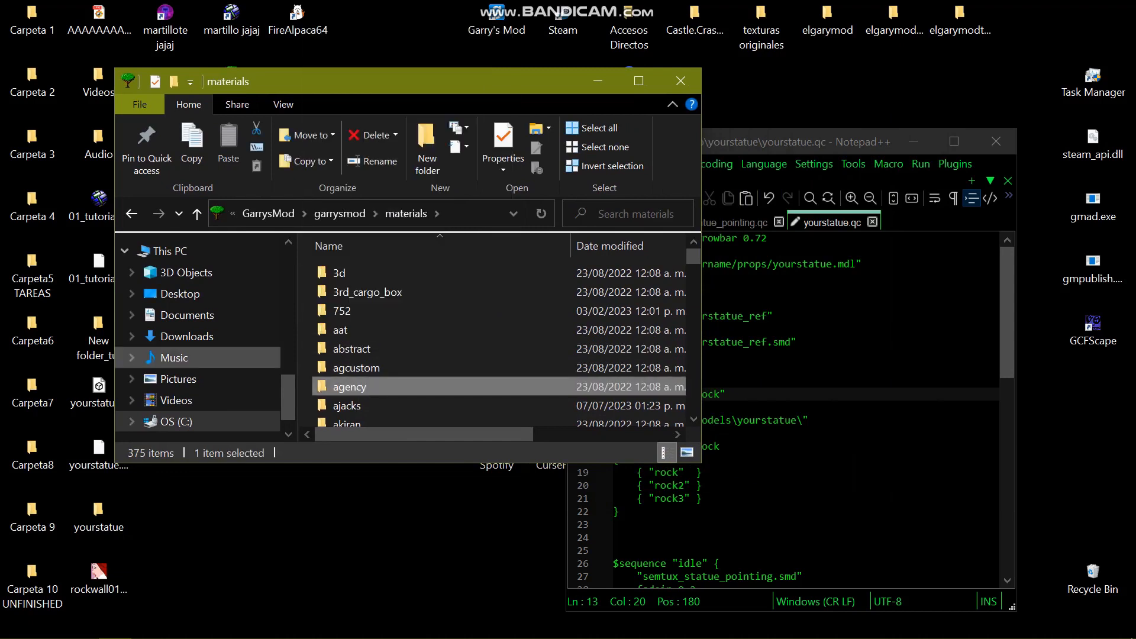
scroll(237, 370, "up", 3)
scroll(367, 340, "down", 4)
scroll(367, 342, "down", 20)
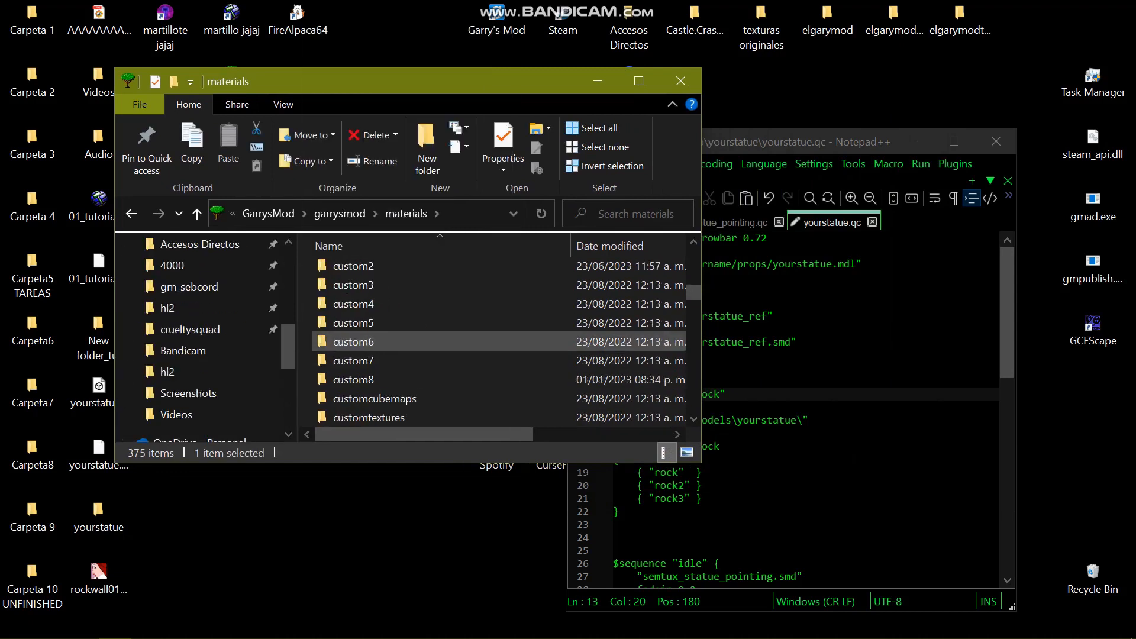
scroll(367, 341, "down", 20)
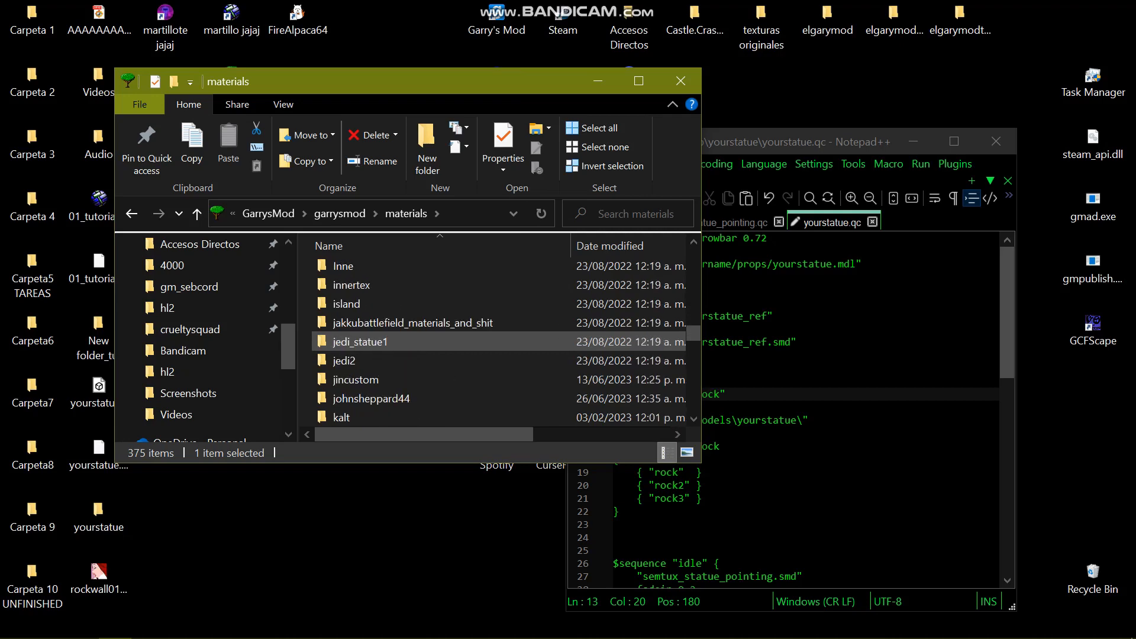
double_click(366, 322)
Step: Create a folder named yourstatue in materials\models and open it
right_click(305, 326)
mouse_move(355, 290)
left_click(550, 291)
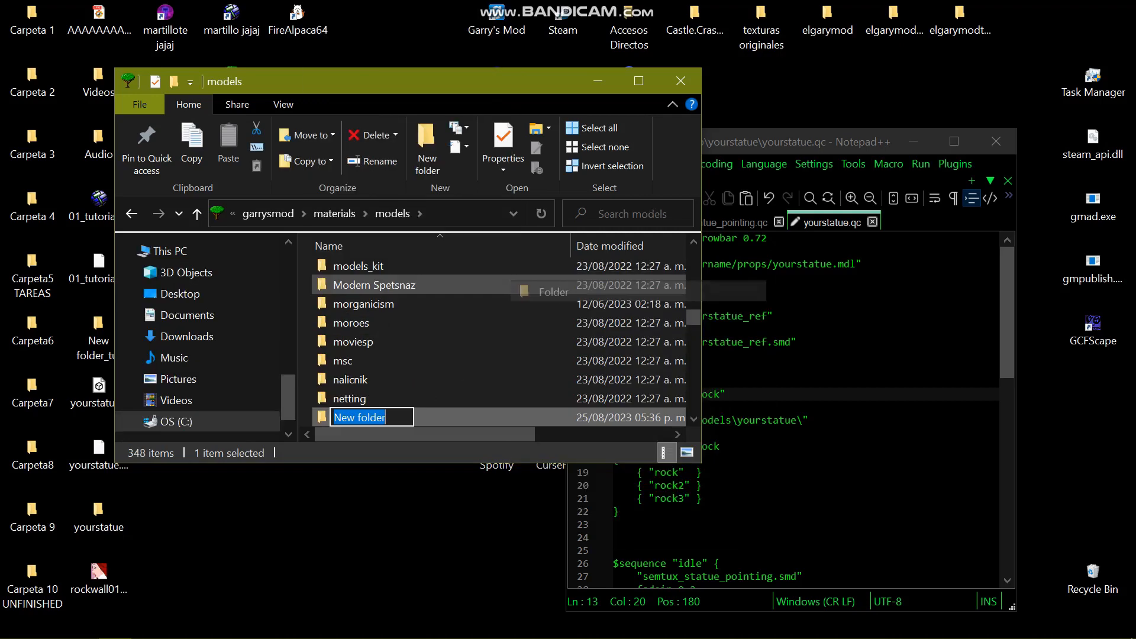
type("yourstatue")
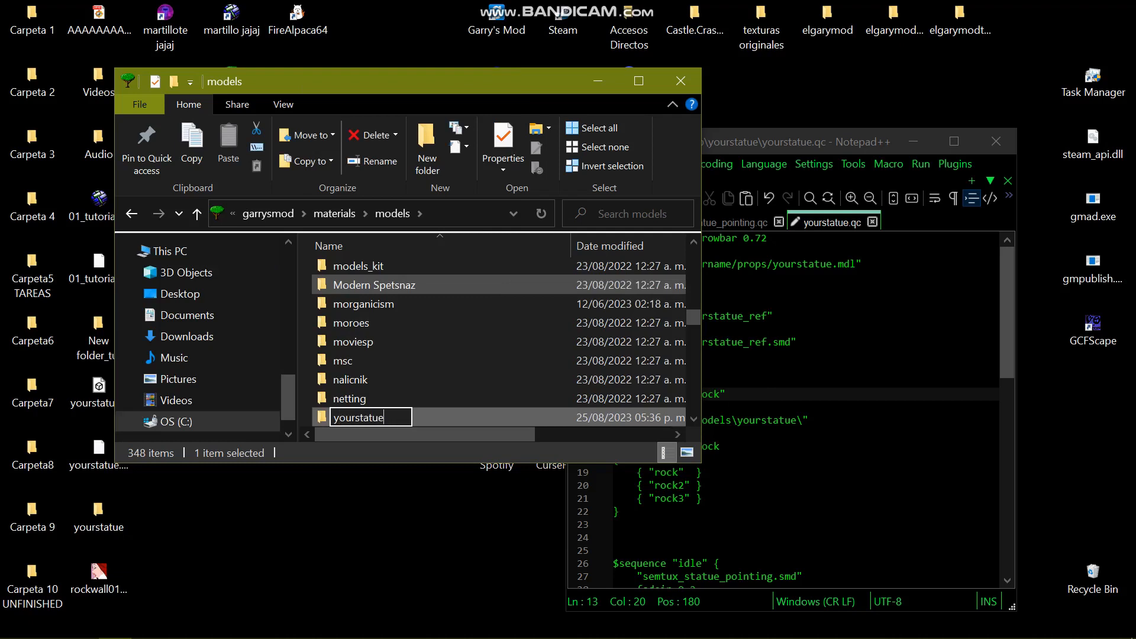
key("Return")
key("Return")
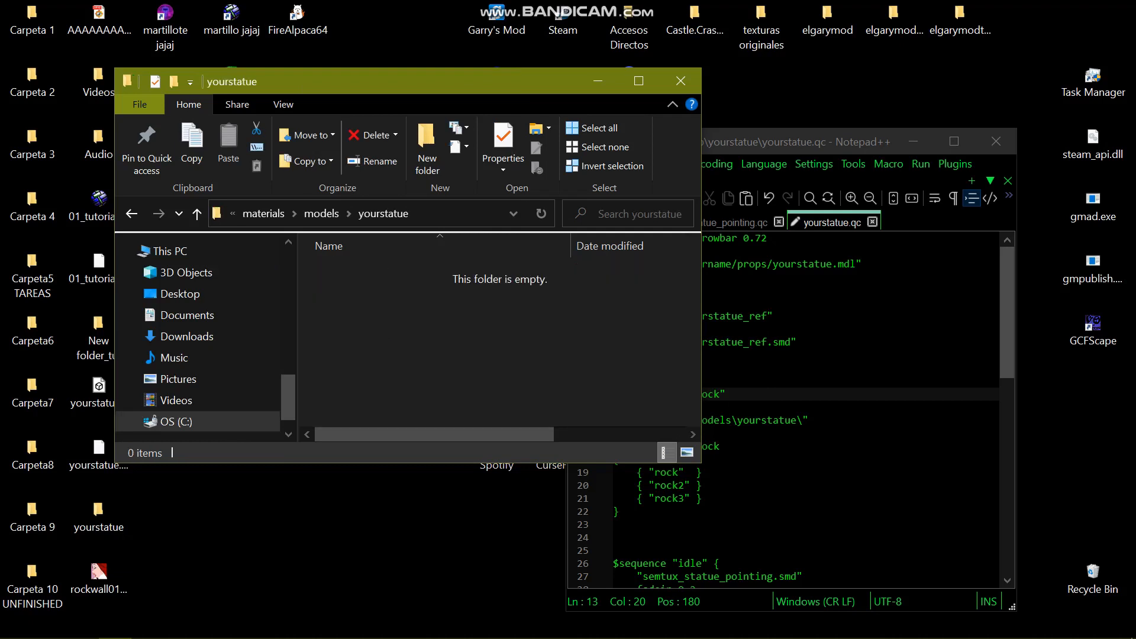
Step: Move rockwall010b.vtf from the Desktop into the yourstatue materials folder and rename it rock.vtf
left_click_drag(796, 141, 877, 92)
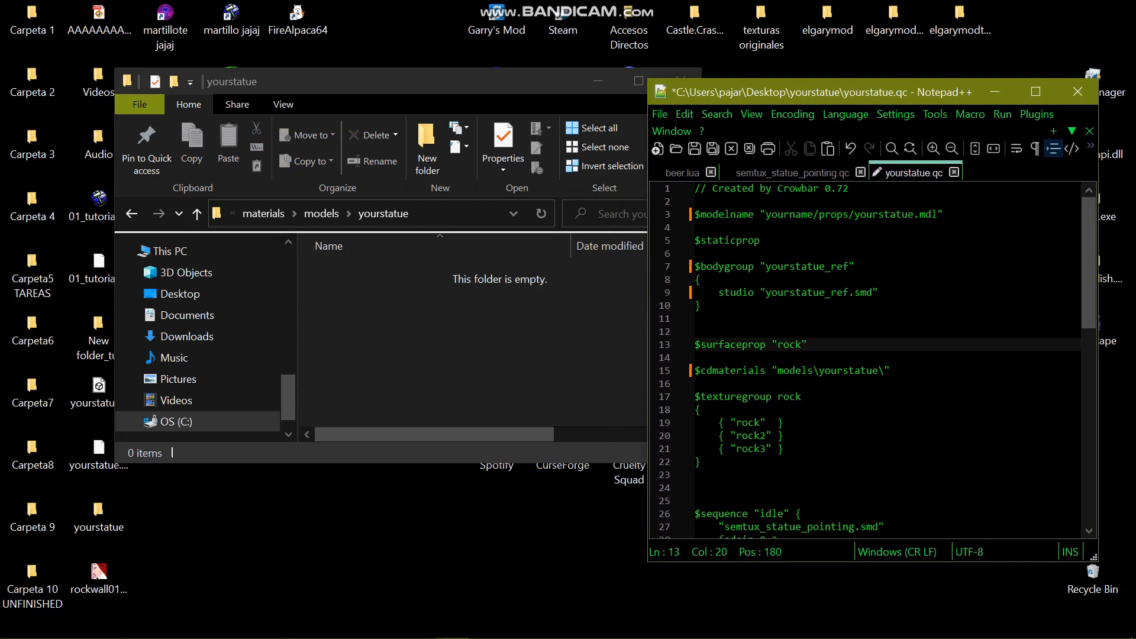
left_click_drag(99, 572, 447, 336)
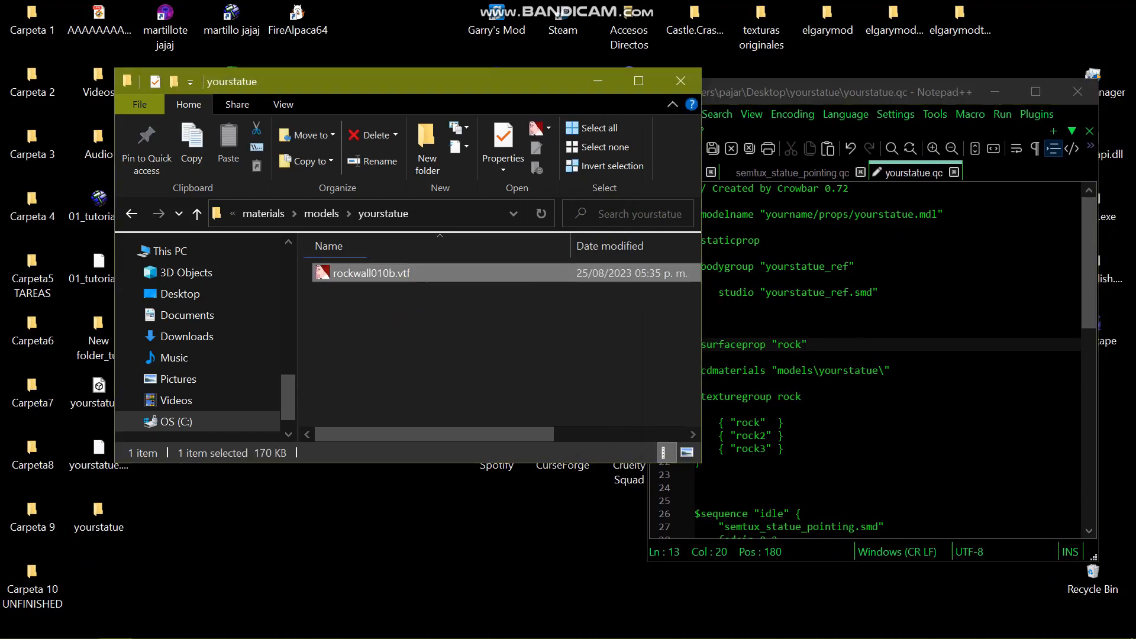
key("F2")
type("rock")
key("Return")
left_click(447, 336)
Step: Copy the VMT file from the wood_fence folder in materials\models and return to the models folder
left_click_drag(319, 81, 513, 83)
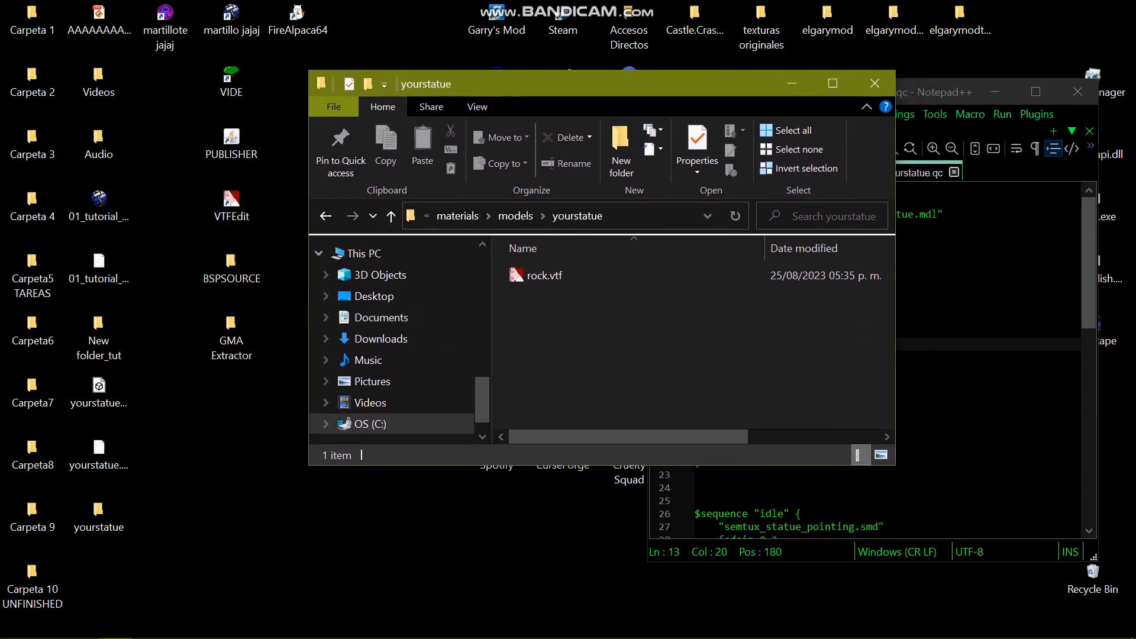
left_click(510, 216)
left_click(592, 344)
double_click(592, 344)
key("alt+Left")
scroll(591, 344, "down", 2)
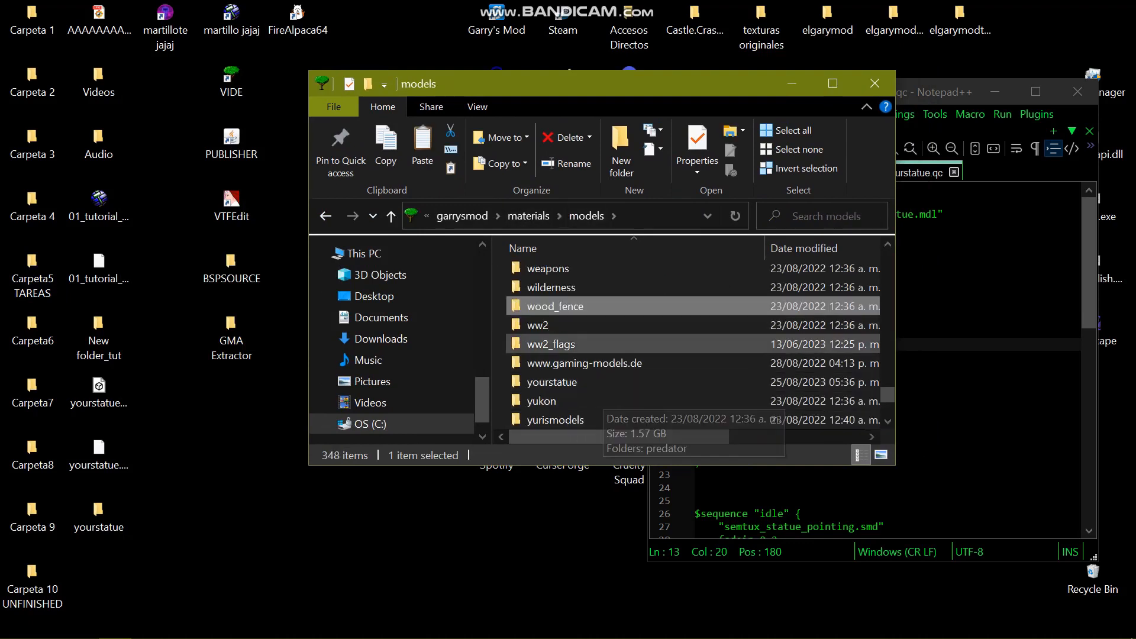
Step: Paste the copied VMT file into the yourstatue materials folder and rename it rock.vmt
scroll(591, 344, "down", 2)
double_click(550, 268)
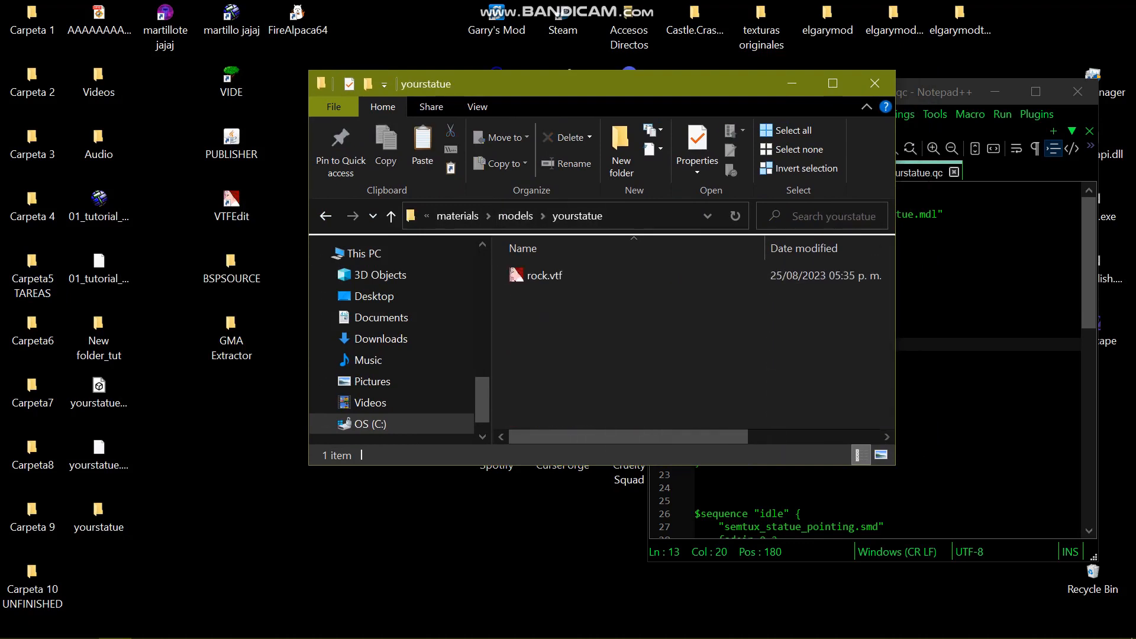
key("ctrl+v")
key("F2")
type("rock")
key("Return")
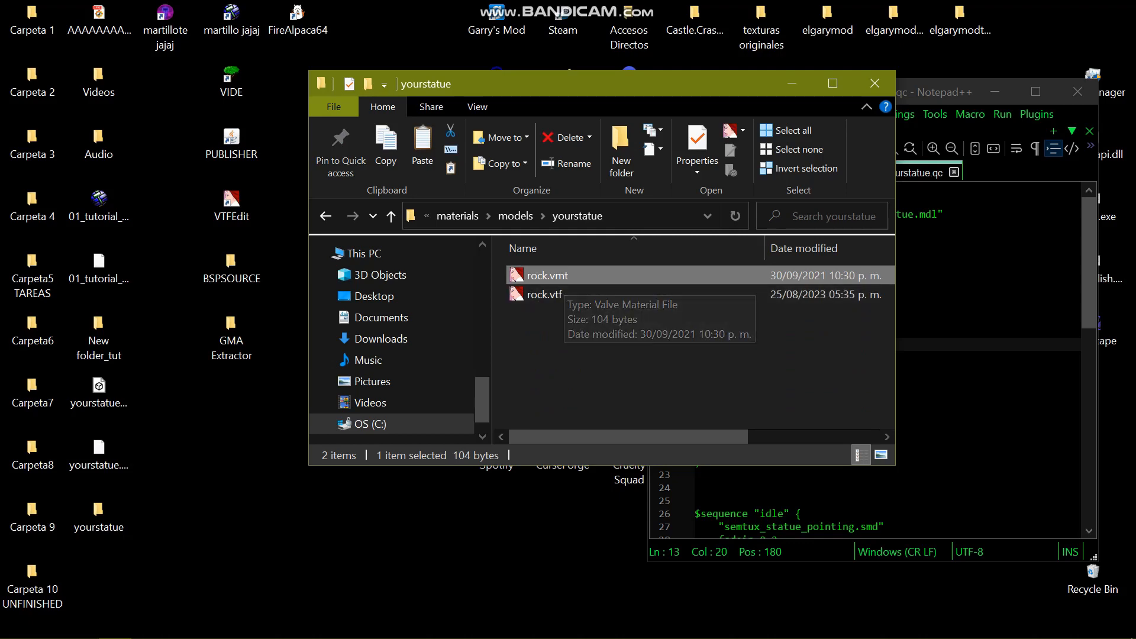
Step: Open rock.vmt in VTFEdit and bring yourstatue.qc up beside it for reference
left_click(351, 629)
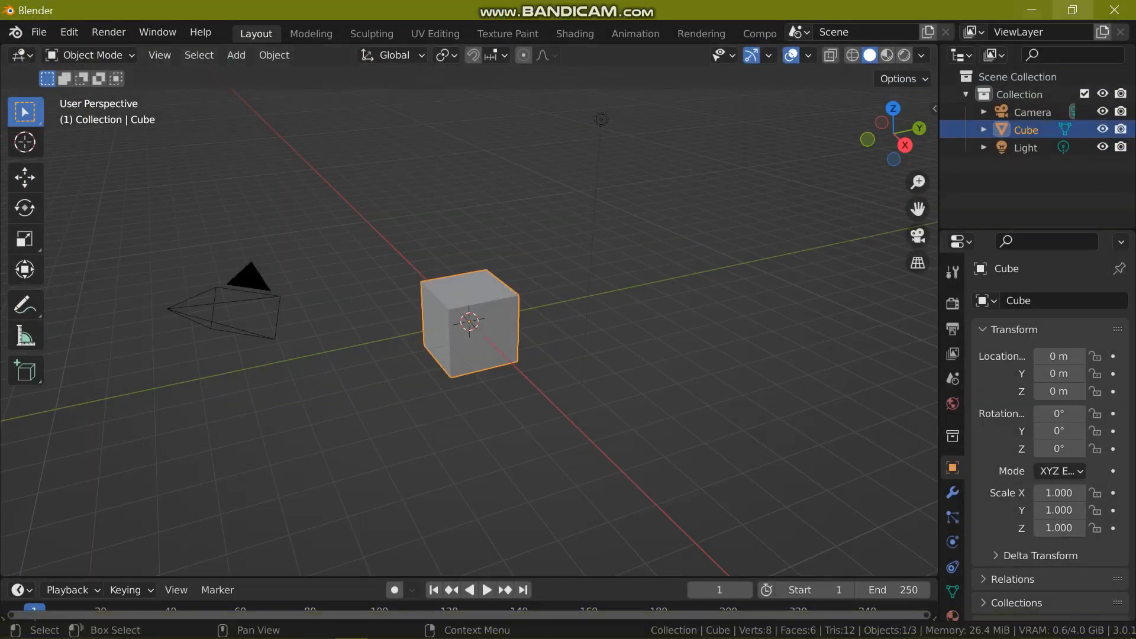
left_click(1031, 10)
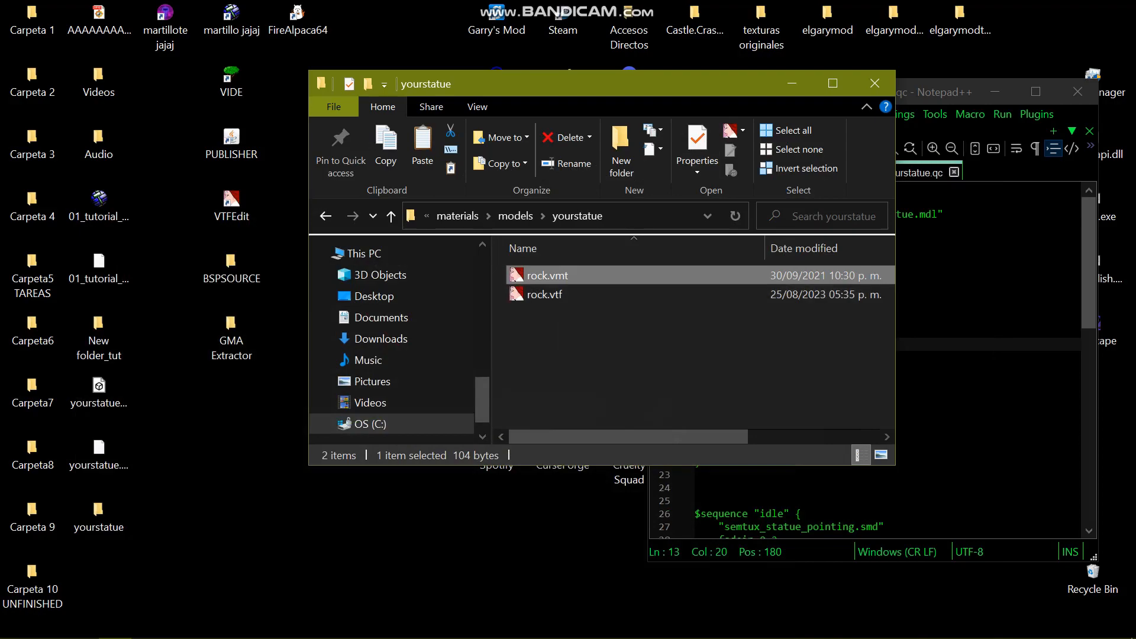
key("Return")
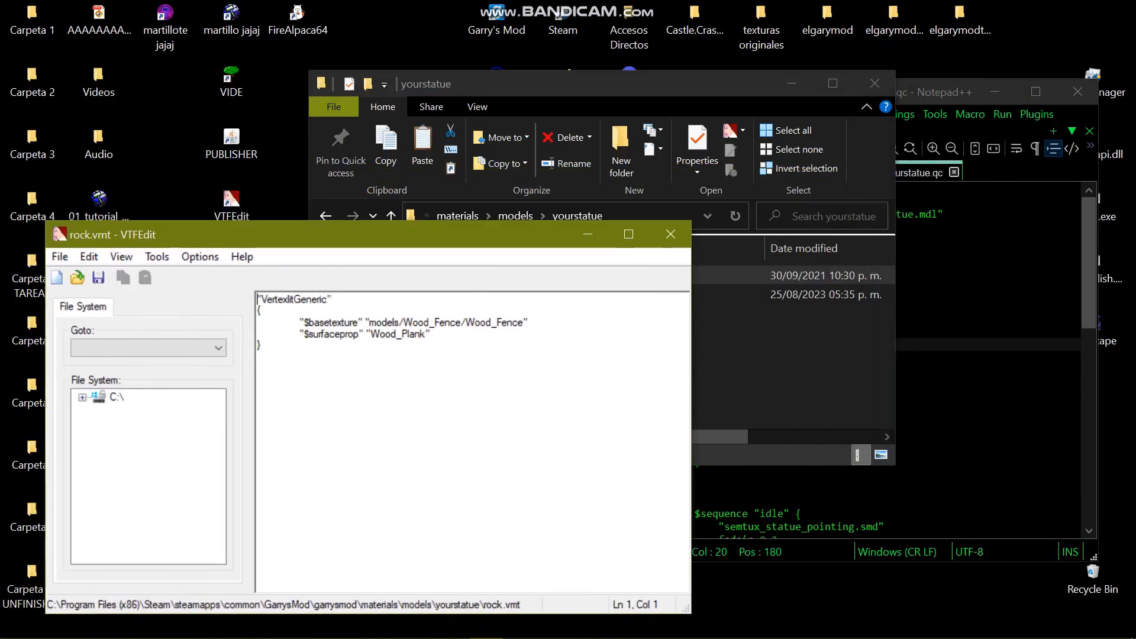
double_click(295, 299)
left_click(982, 318)
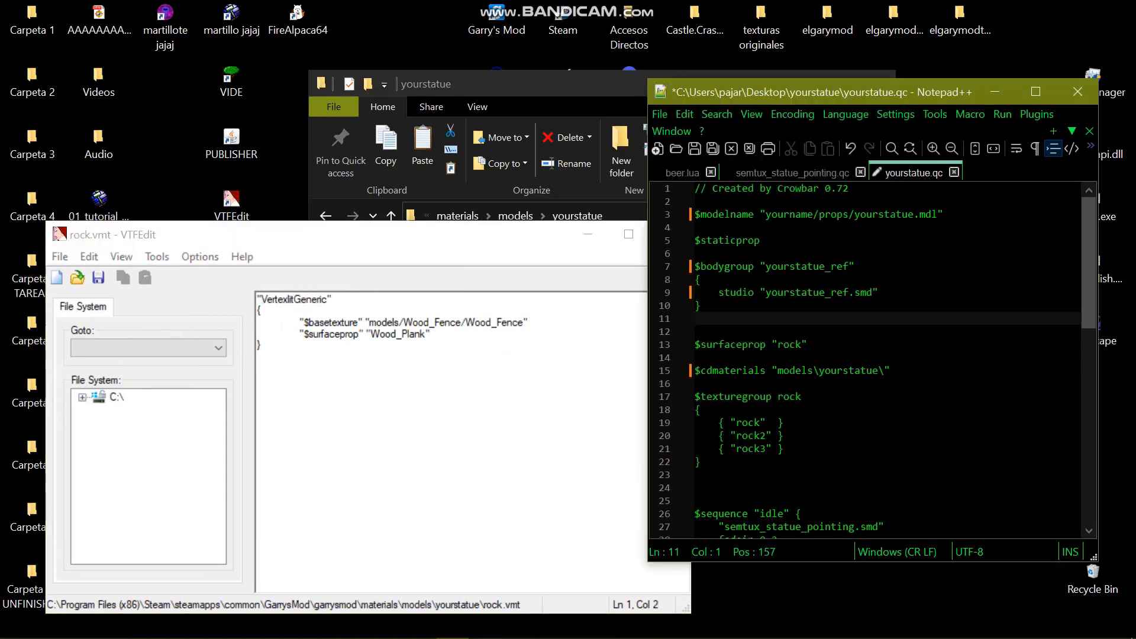
Step: Set the $basetexture path in rock.vmt to models/yourstatue/rock
double_click(446, 322)
key("BackSpace")
key("BackSpace")
key("BackSpace")
key("BackSpace")
key("BackSpace")
key("BackSpace")
type("yourstat")
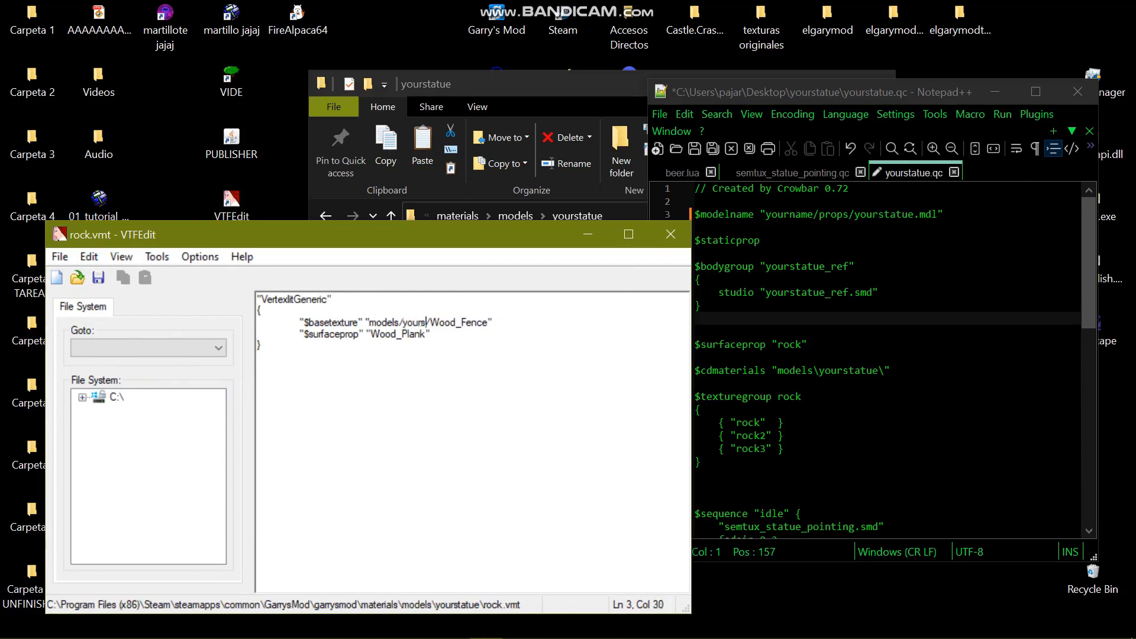
type("ue")
double_click(496, 322)
left_click(478, 322)
left_click_drag(452, 323, 509, 323)
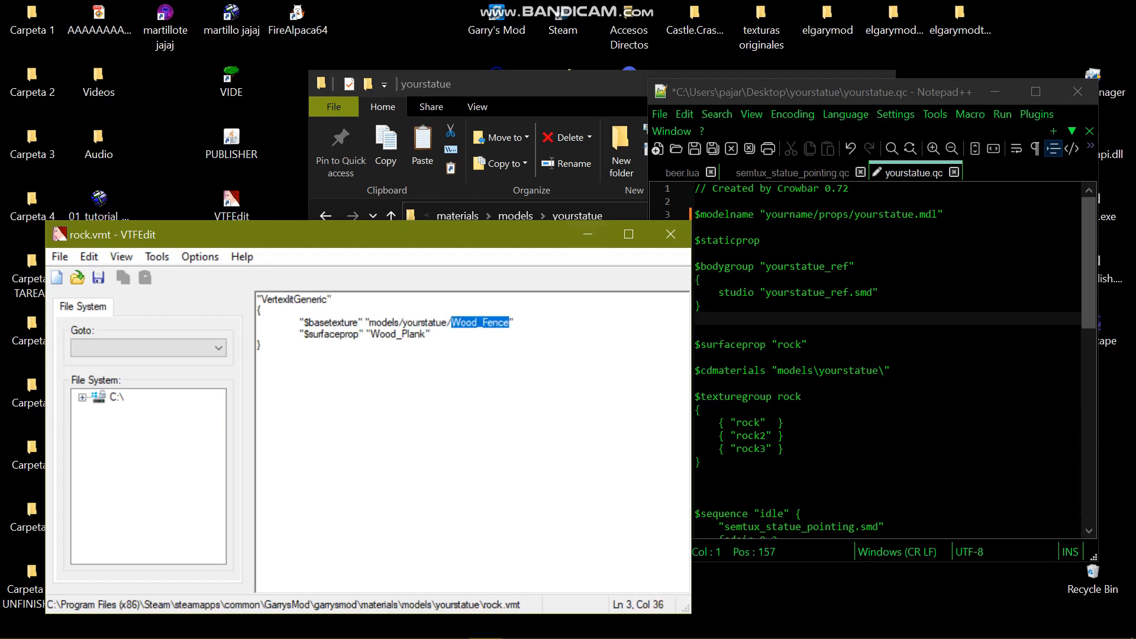
type("rock")
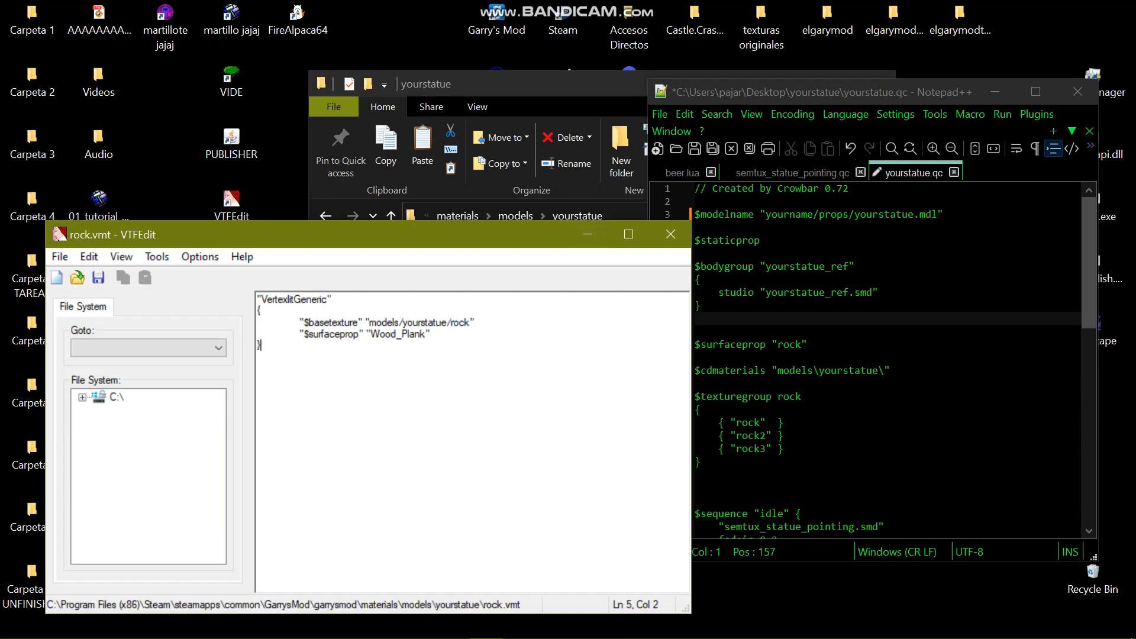
Step: Set $surfaceprop in rock.vmt to rock, save the file and close VTFEdit
left_click_drag(402, 334, 425, 334)
key("BackSpace")
key("BackSpace")
key("BackSpace")
key("BackSpace")
key("BackSpace")
key("BackSpace")
type("rock")
left_click(670, 234)
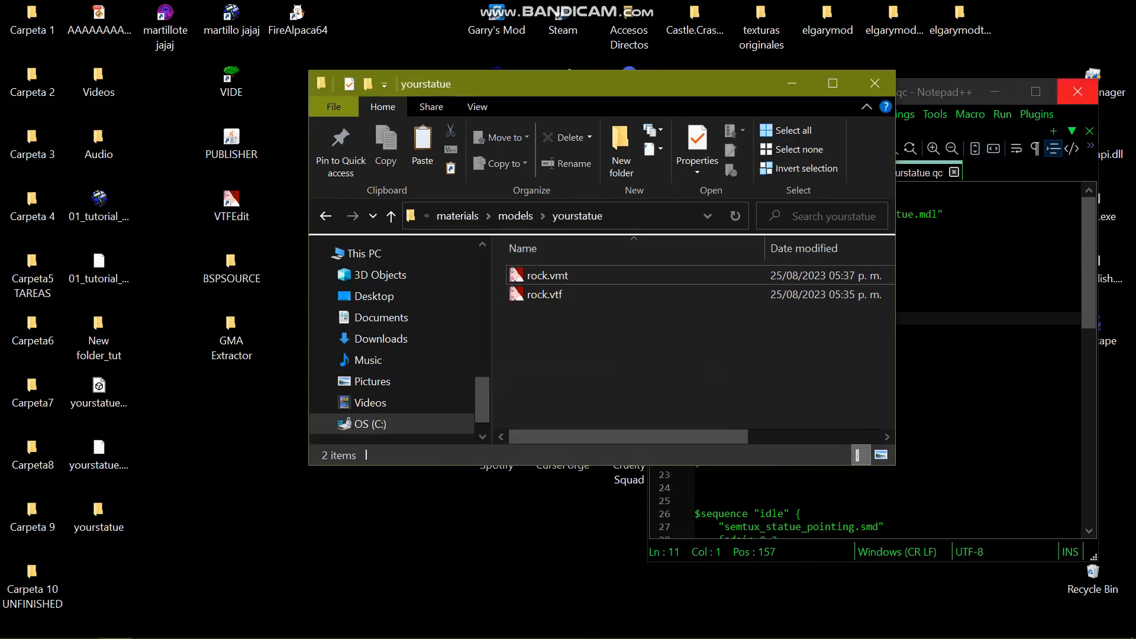
Step: Delete the $texturegroup rock block and its surplus blank lines from yourstatue.qc
left_click(1077, 91)
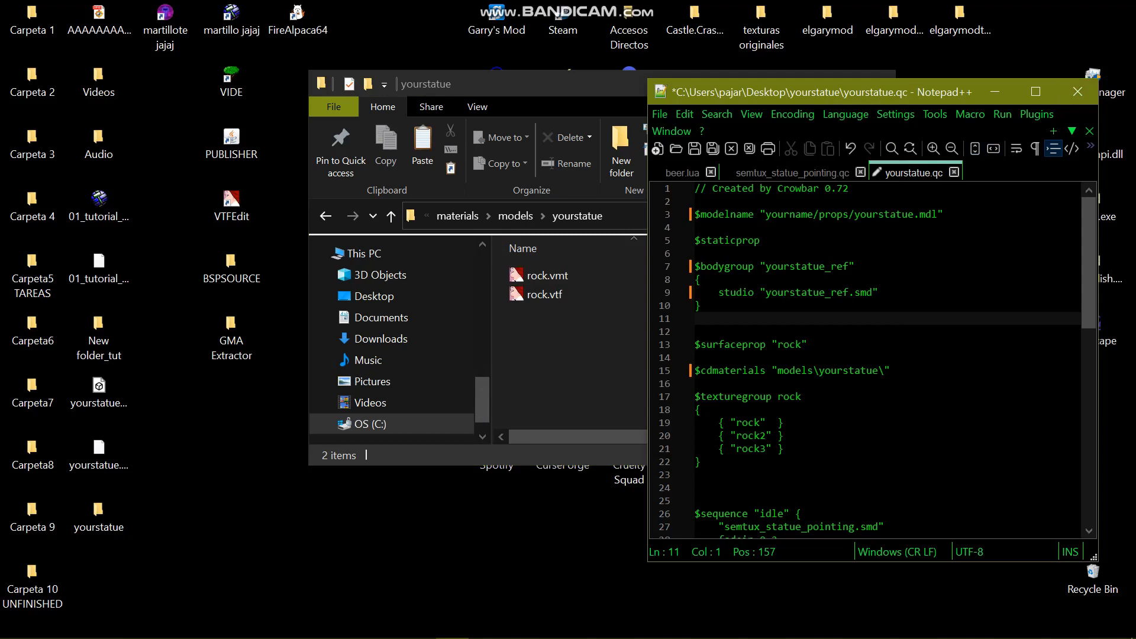
left_click_drag(550, 84, 277, 111)
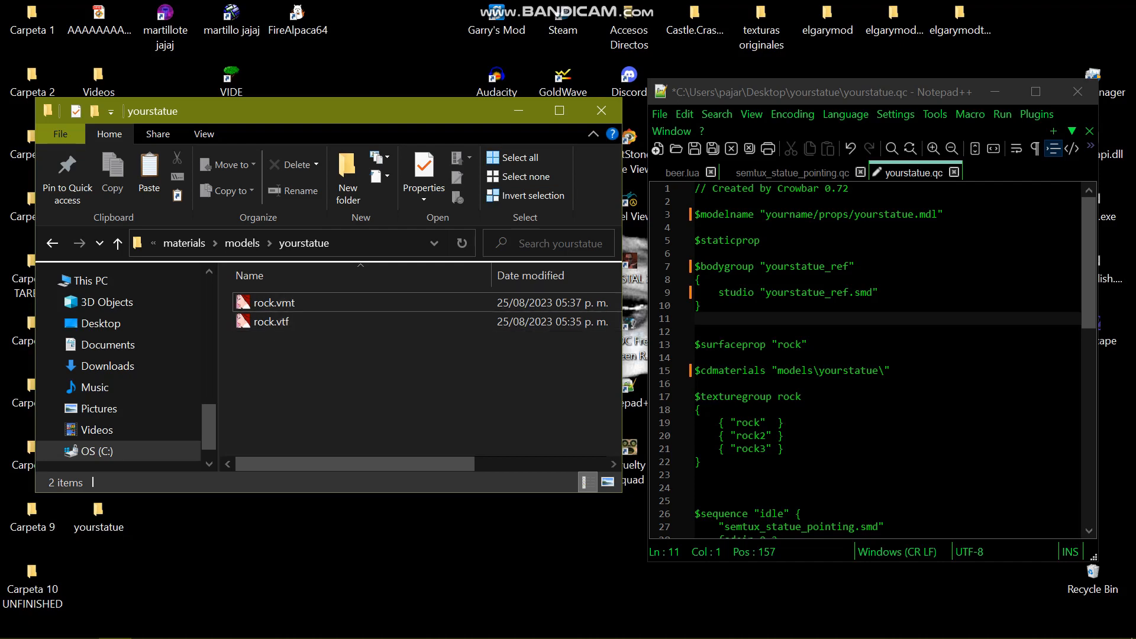
left_click_drag(701, 461, 695, 396)
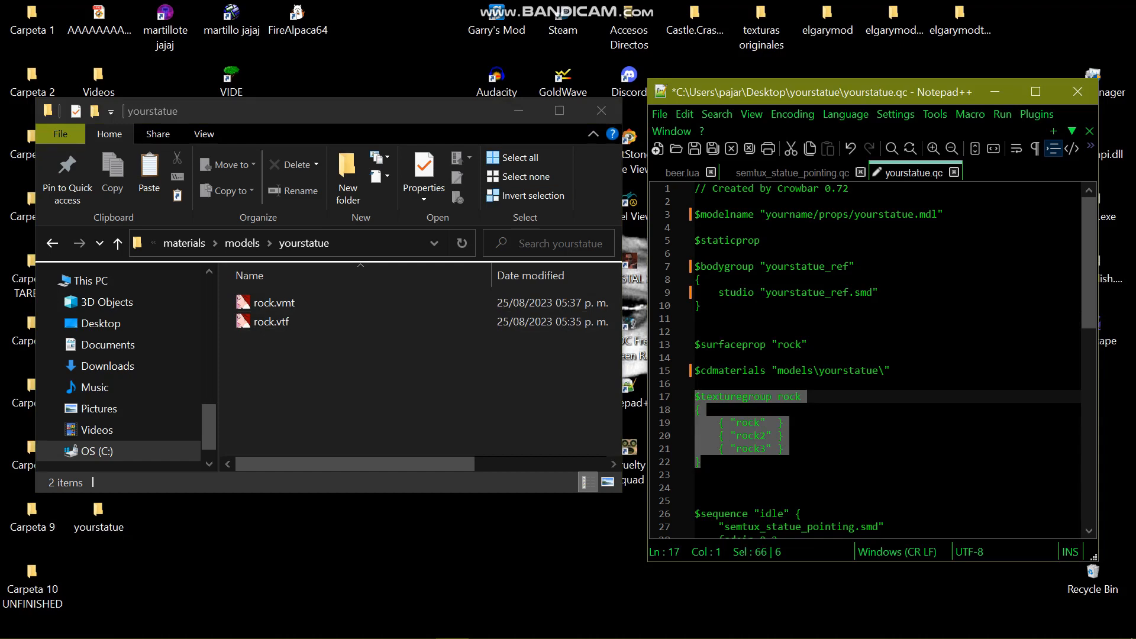
key("BackSpace")
key("BackSpace")
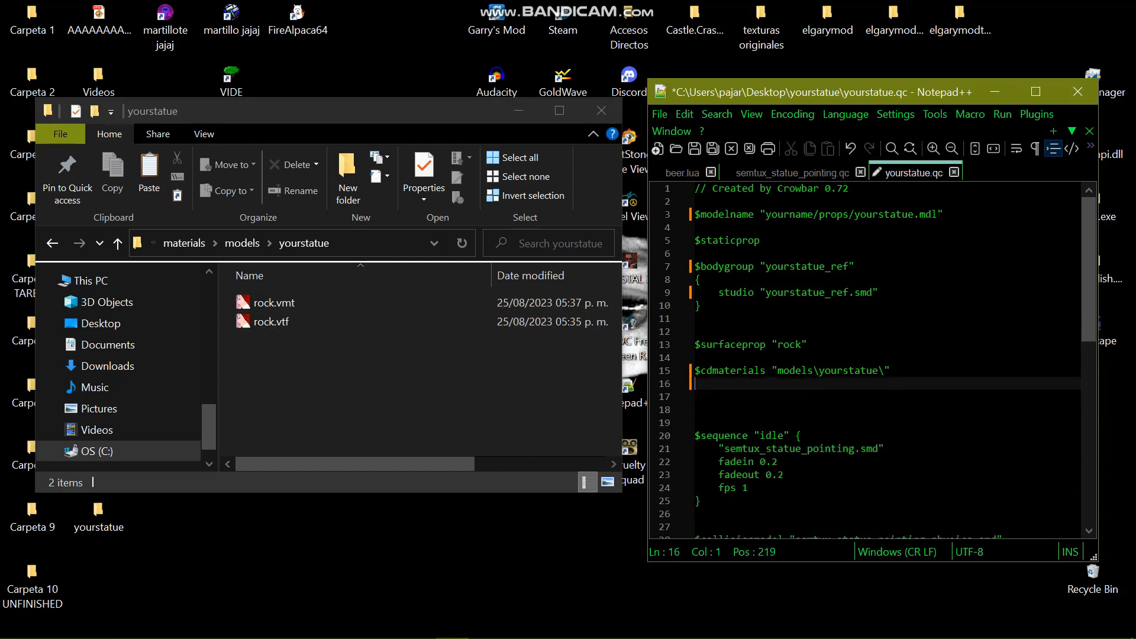
key("BackSpace")
Step: Replace the SMD name in the $sequence "idle" block with yourstatue_ref, copied from the file in the Desktop yourstatue folder
scroll(828, 355, "down", 1)
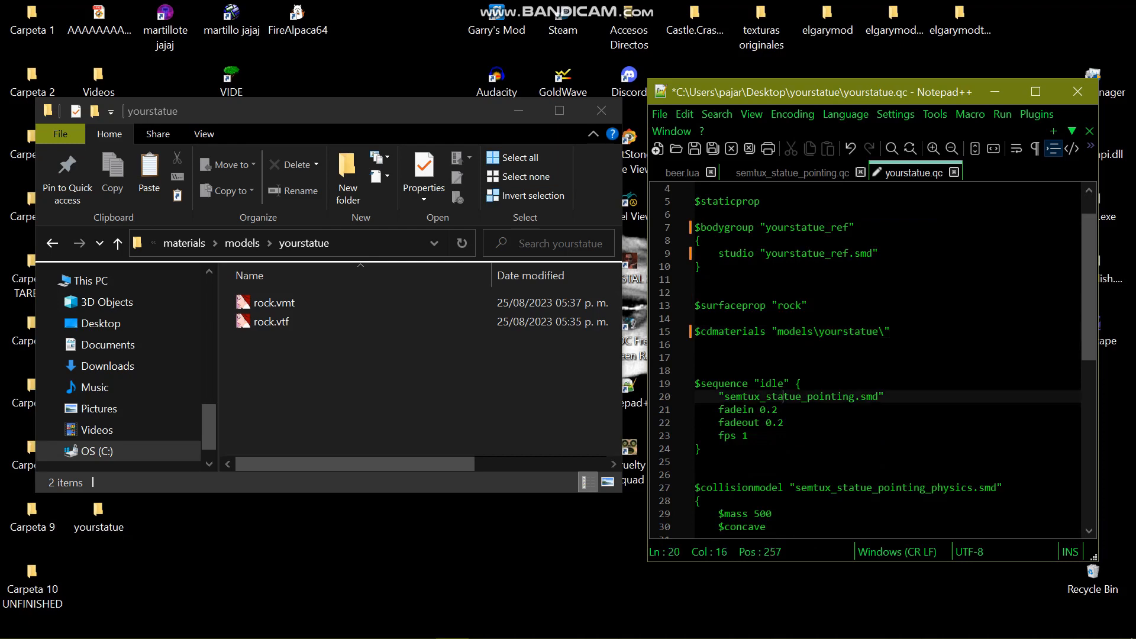
double_click(789, 396)
left_click(601, 110)
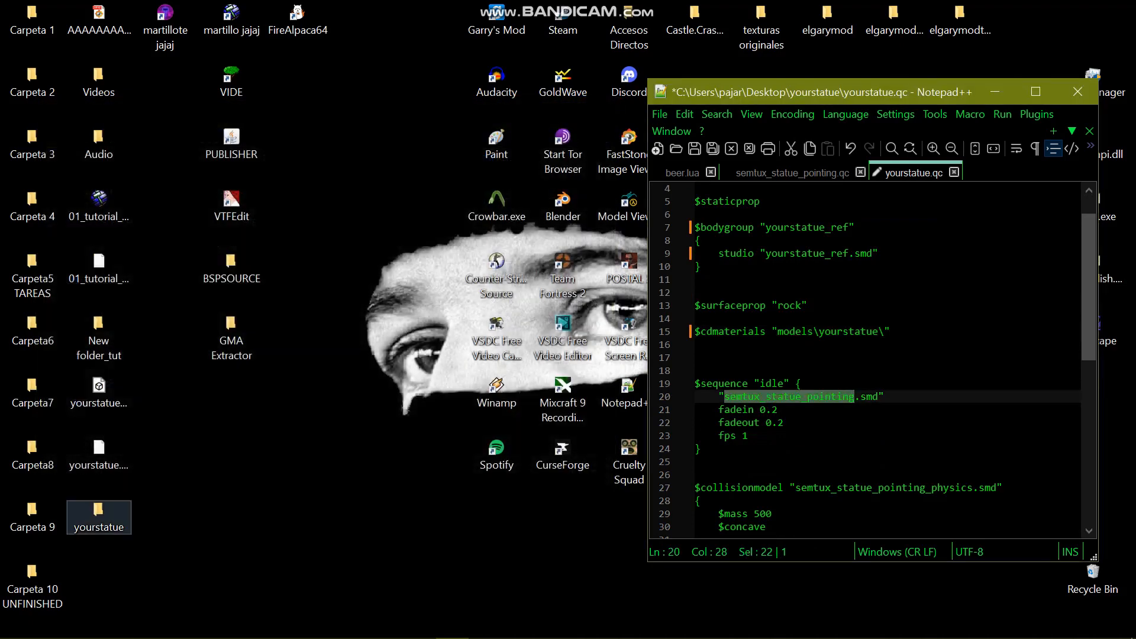
double_click(98, 515)
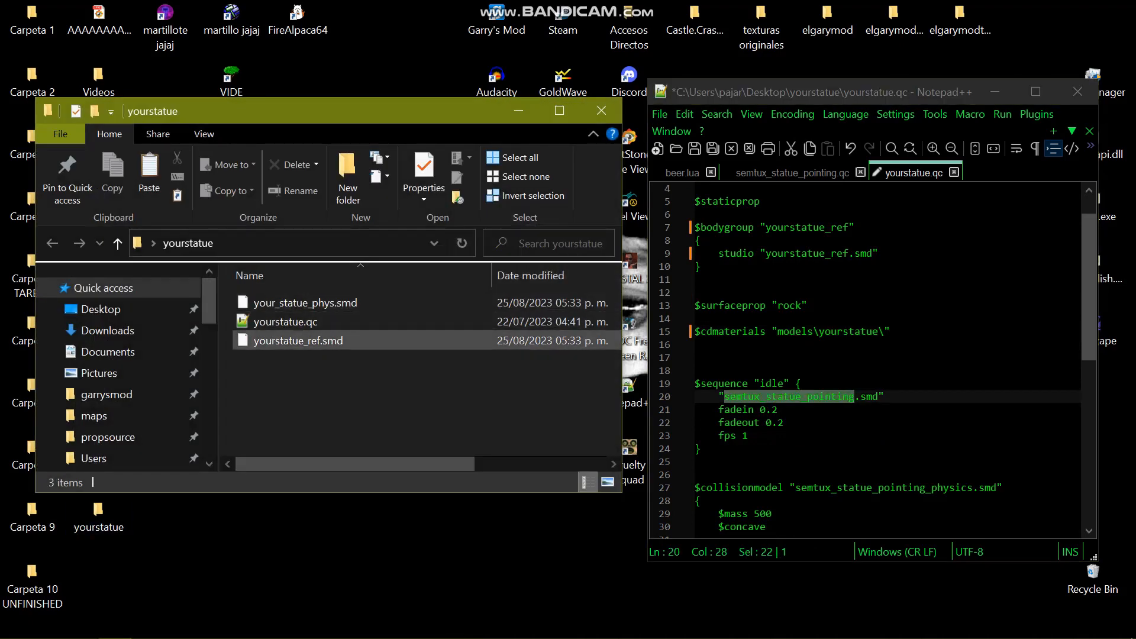
left_click(295, 340)
key("F2")
key("ctrl+c")
left_click(366, 402)
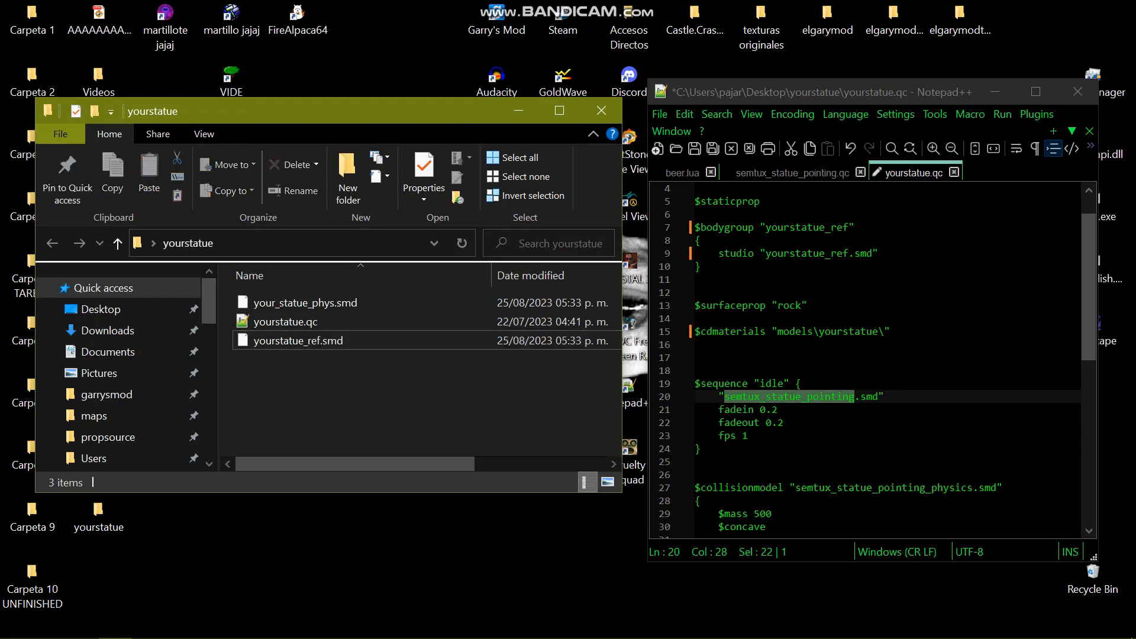
key("alt+Tab")
key("ctrl+v")
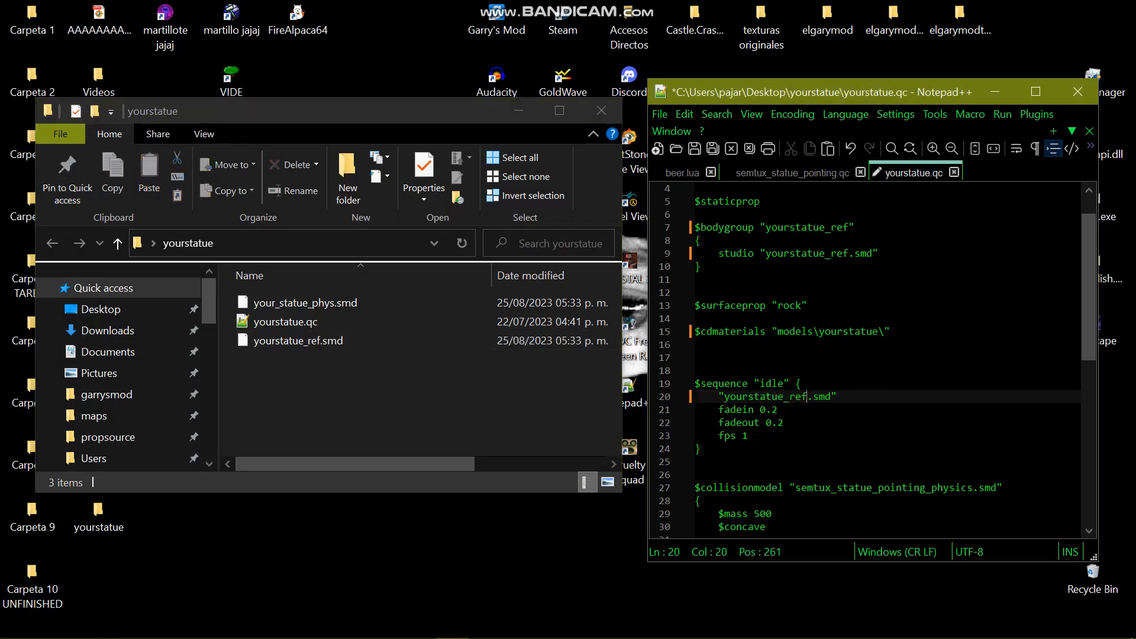
Step: Replace semtux_statue_pointing in the $collisionmodel file name of yourstatue.qc with the copied yourstatue_ref
scroll(873, 355, "down", 3)
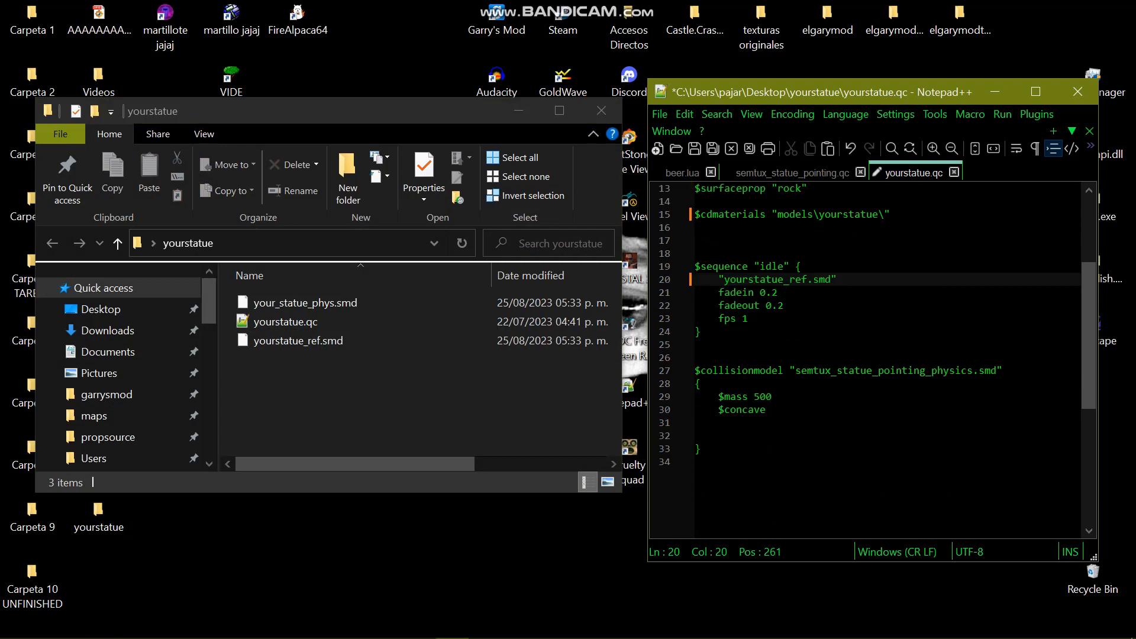
double_click(888, 371)
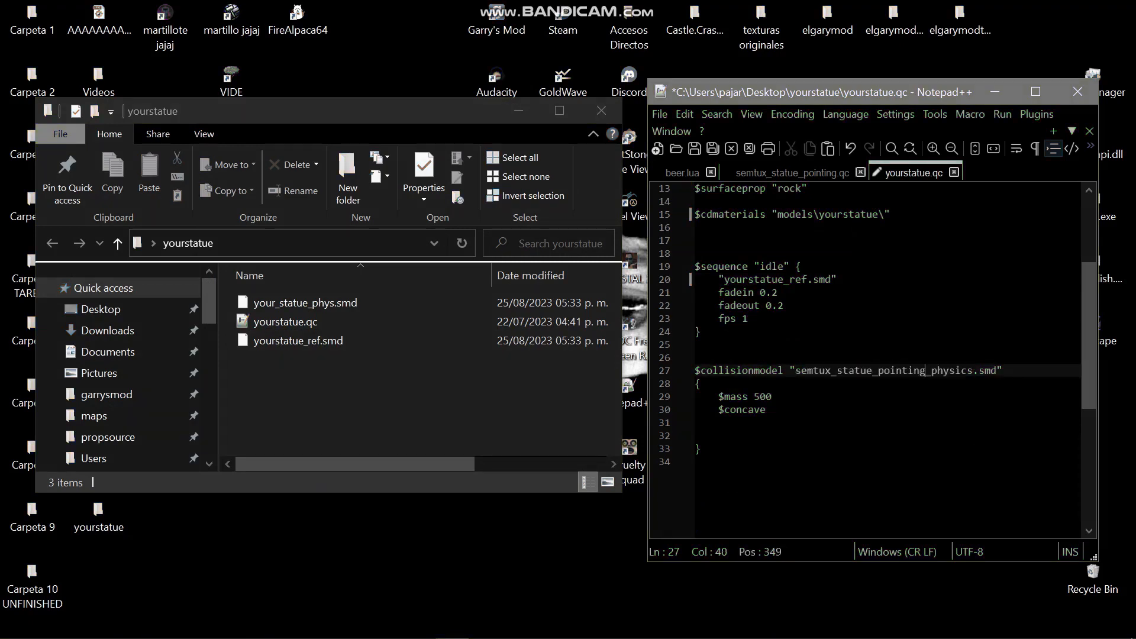
left_click(925, 371)
left_click_drag(925, 371, 800, 370)
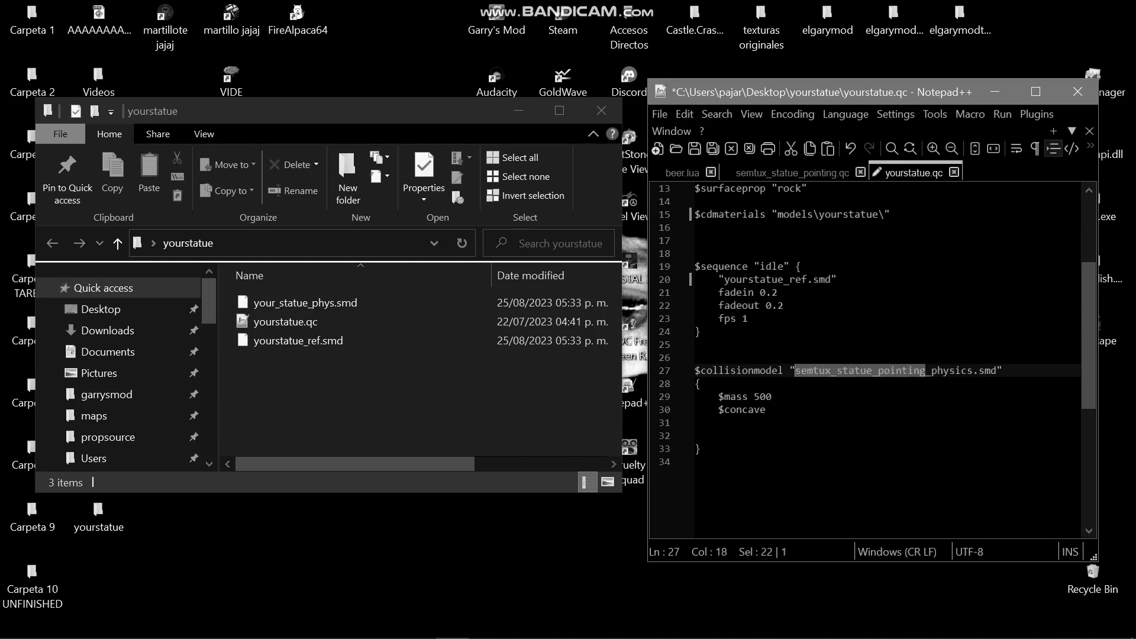
key("ctrl+v")
Step: Set $mass in the $collisionmodel block to 100
double_click(770, 397)
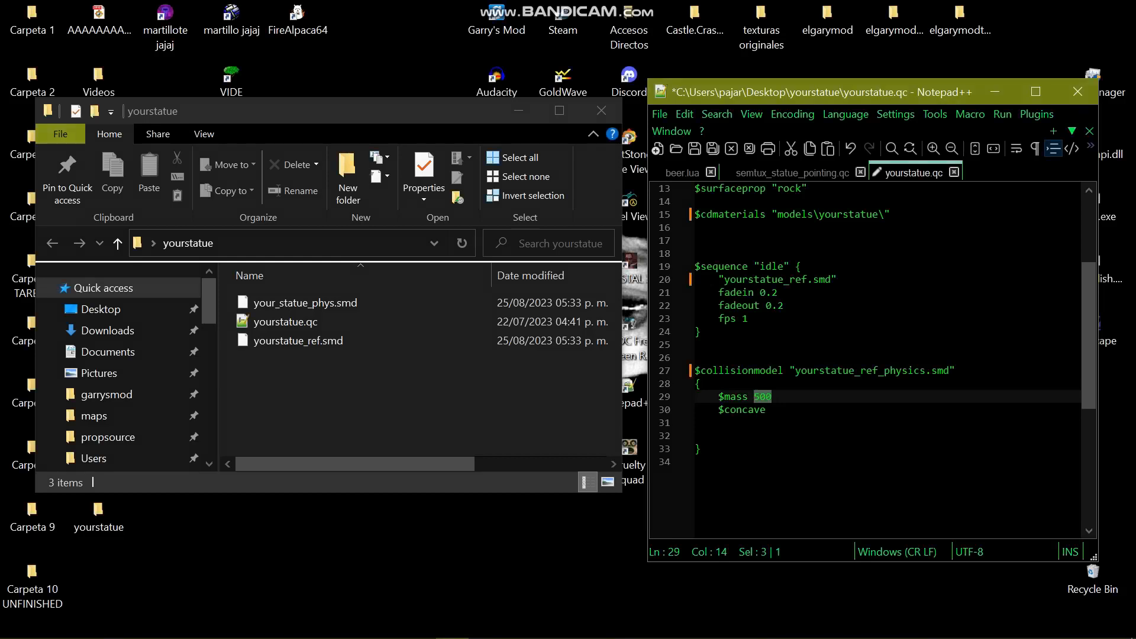
type("100")
left_click(854, 371)
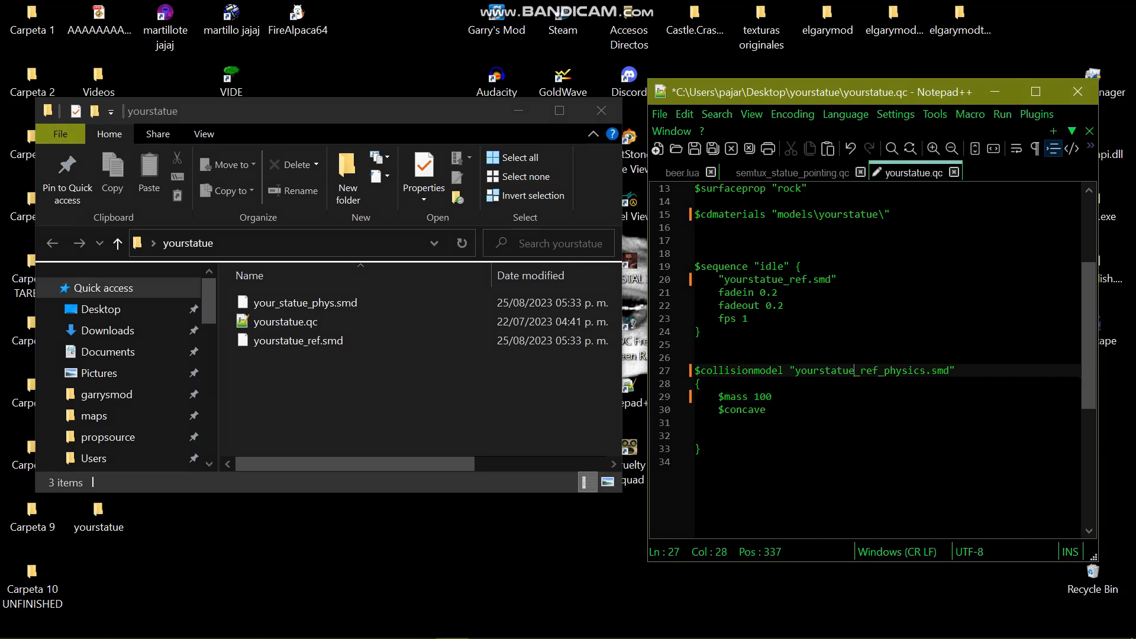
Step: Review yourstatue.qc from the $modelname and $staticprop lines down to the $collisionmodel block, and save the file
scroll(854, 371, "up", 4)
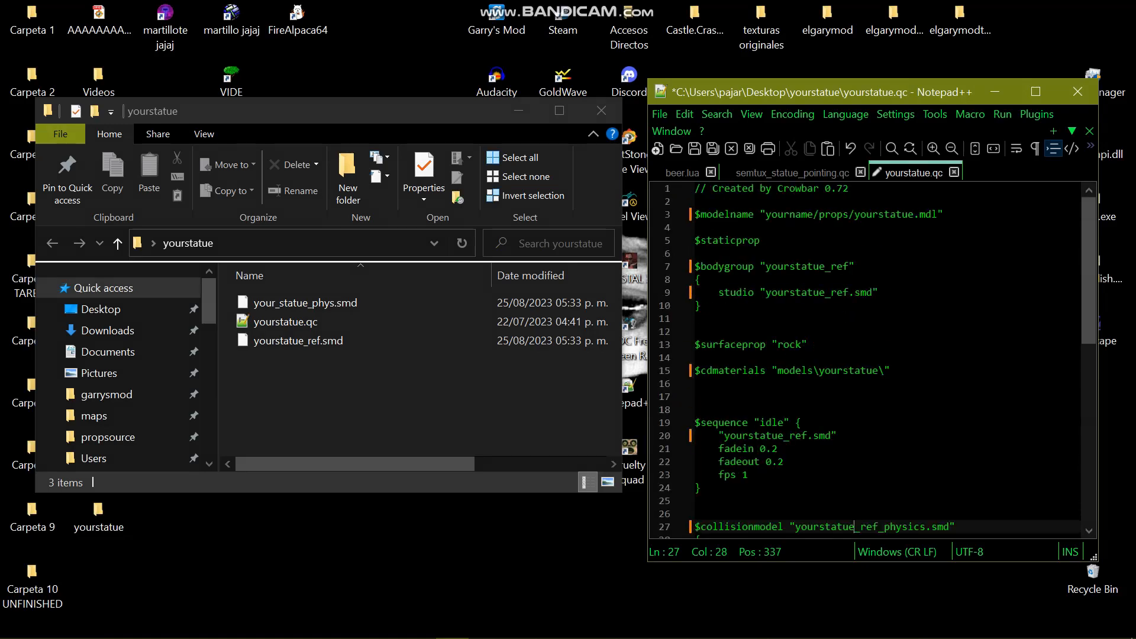
double_click(759, 240)
left_click(760, 240)
scroll(759, 240, "down", 3)
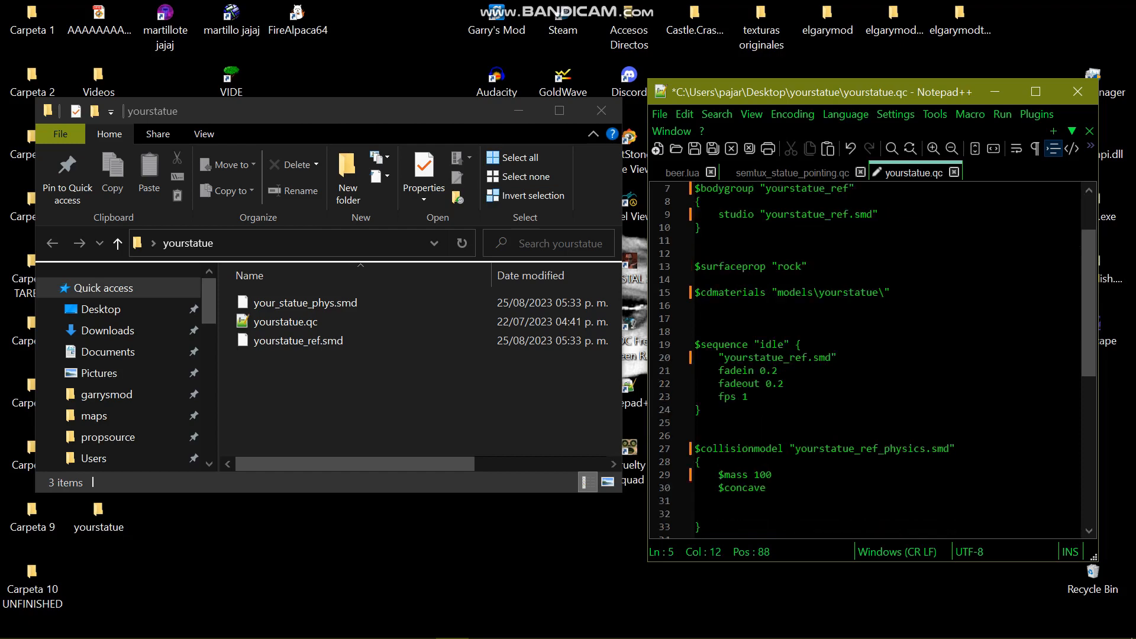
left_click(759, 240)
scroll(759, 240, "down", 2)
scroll(863, 355, "up", 5)
left_click(783, 462)
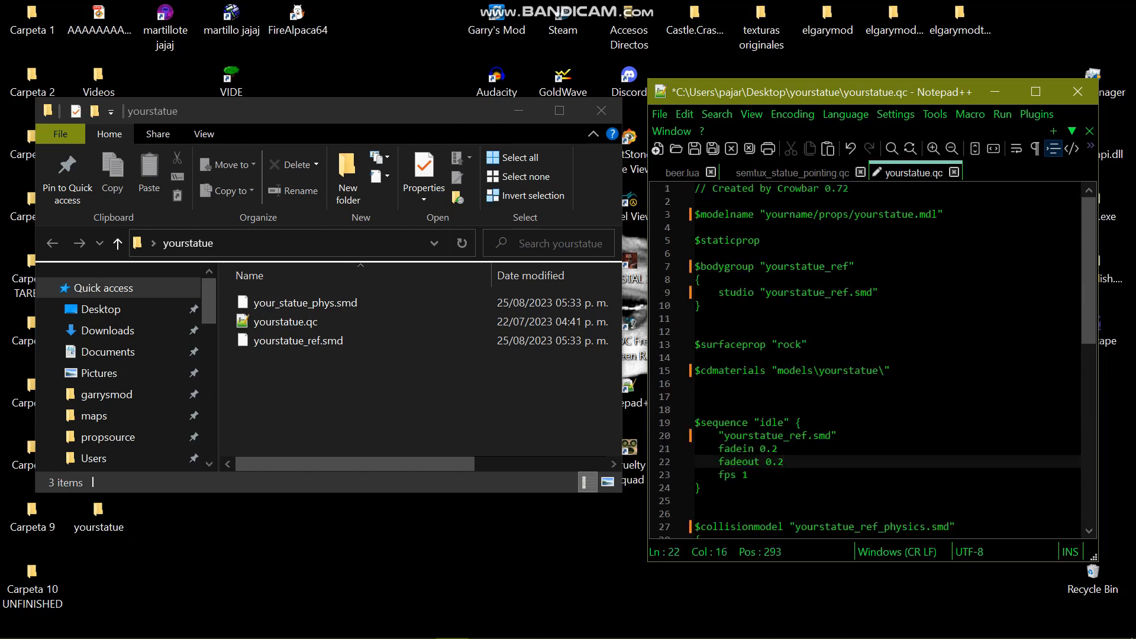
left_click(773, 215)
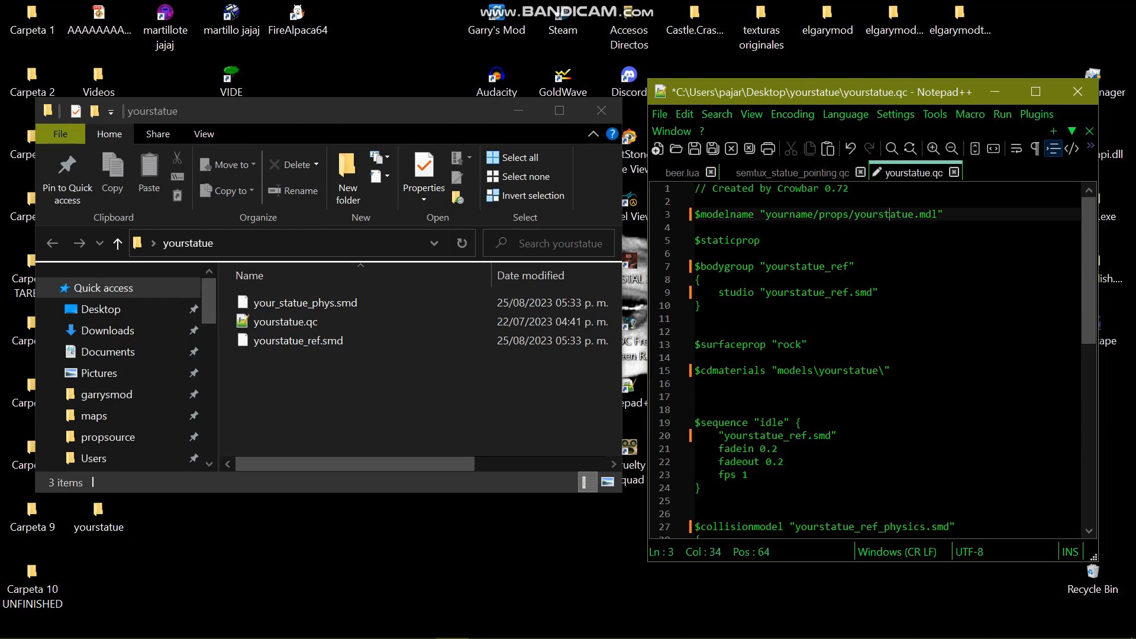
scroll(889, 214, "down", 6)
scroll(889, 214, "up", 2)
key("ctrl+s")
Step: Check the SMD files in the yourstatue folder and the $modelname path, and close the script and folder windows
left_click(299, 340)
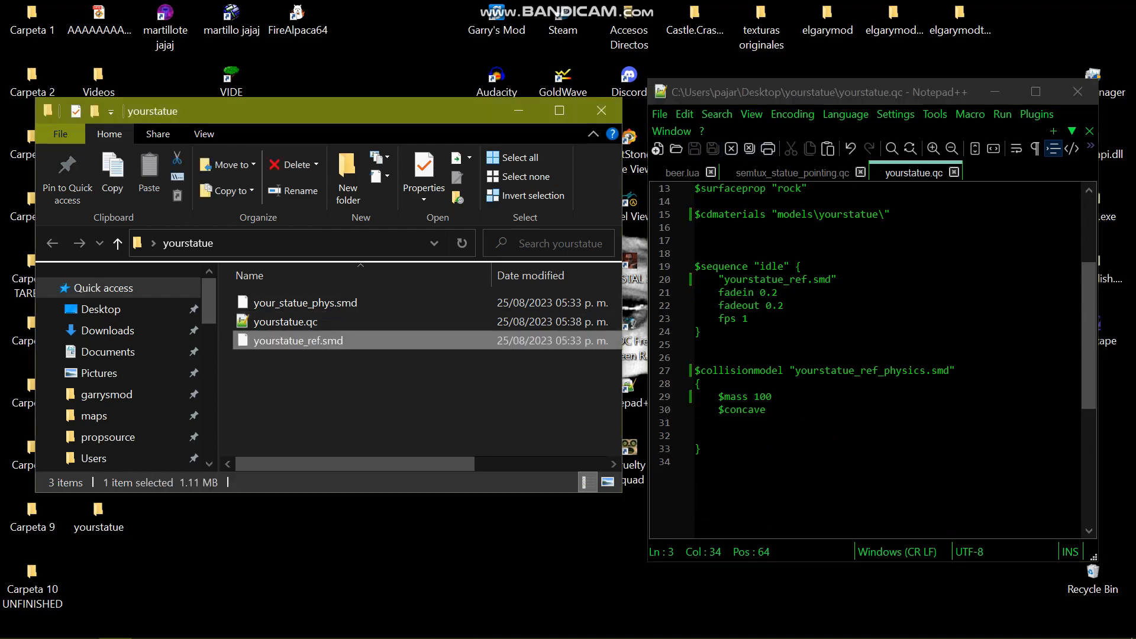
left_click(304, 302)
left_click(367, 403)
scroll(1005, 295, "up", 4)
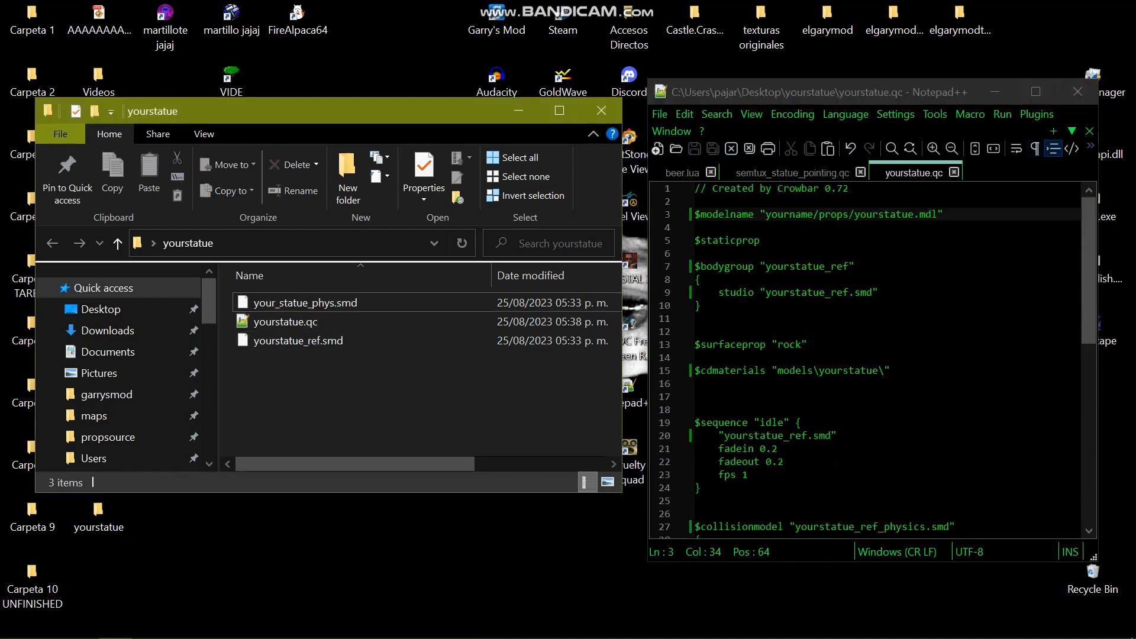
left_click_drag(766, 214, 937, 214)
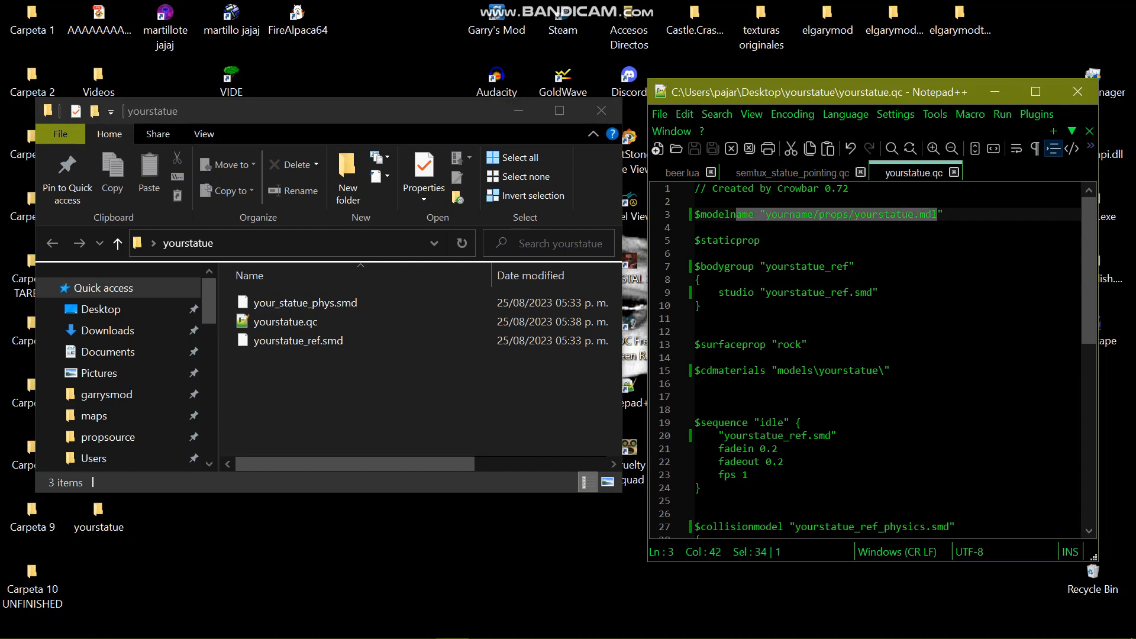
left_click(953, 214)
left_click(1077, 92)
left_click(601, 111)
left_click(598, 113)
Step: In Crowbar, load yourstatue.qc from the Desktop yourstatue folder as the QC input and try to compile it for Garry's Mod
double_click(497, 204)
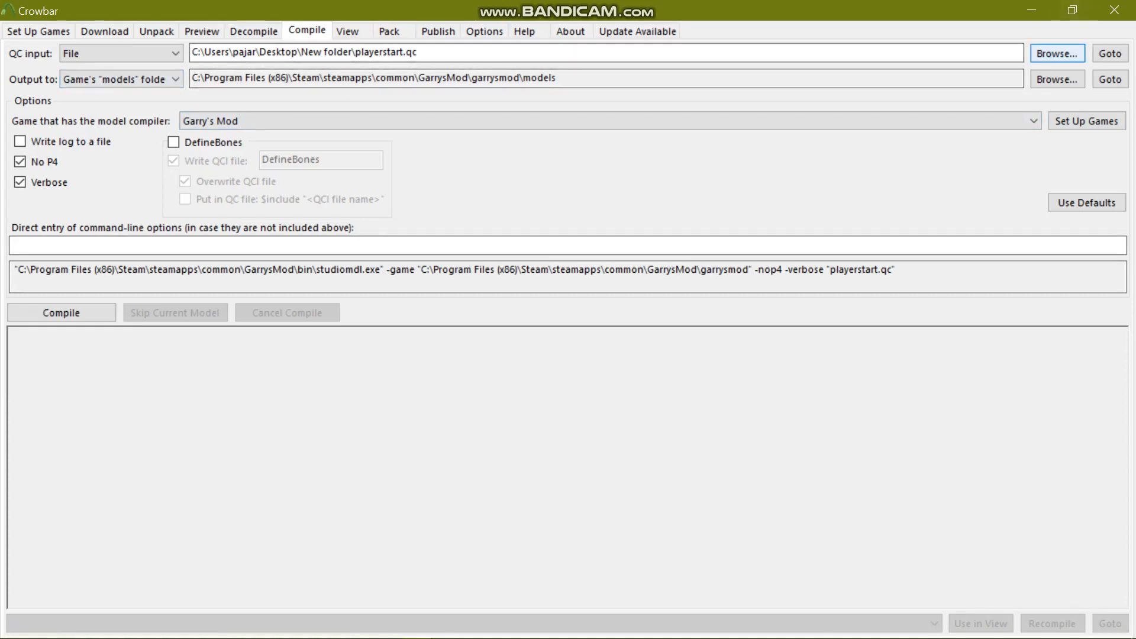
left_click(1057, 53)
scroll(254, 262, "down", 4)
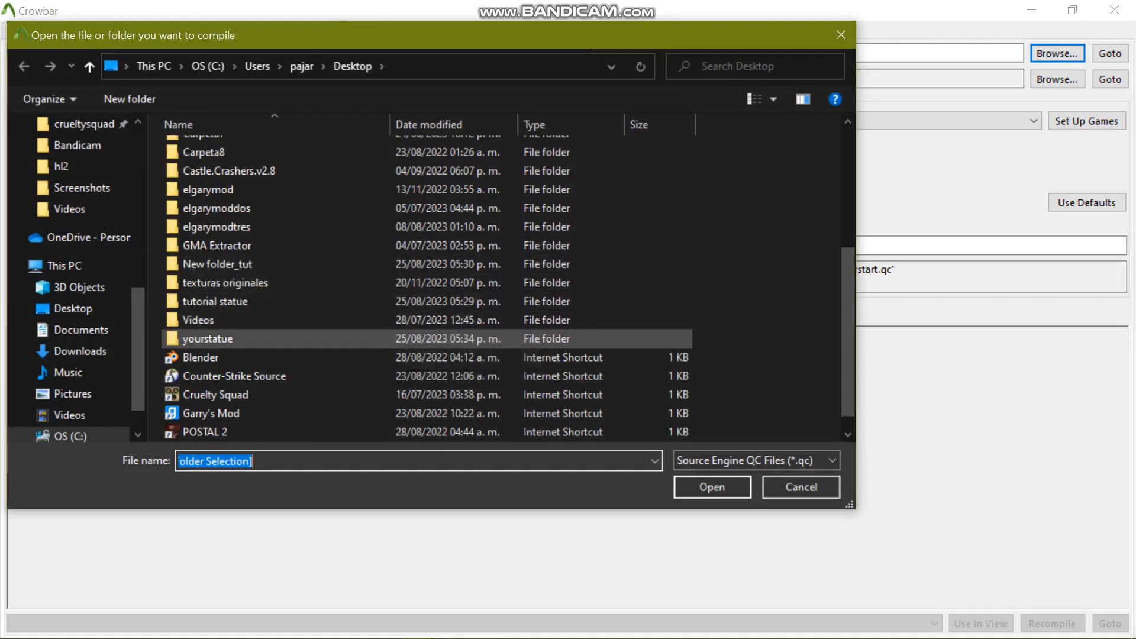
double_click(207, 338)
left_click(214, 150)
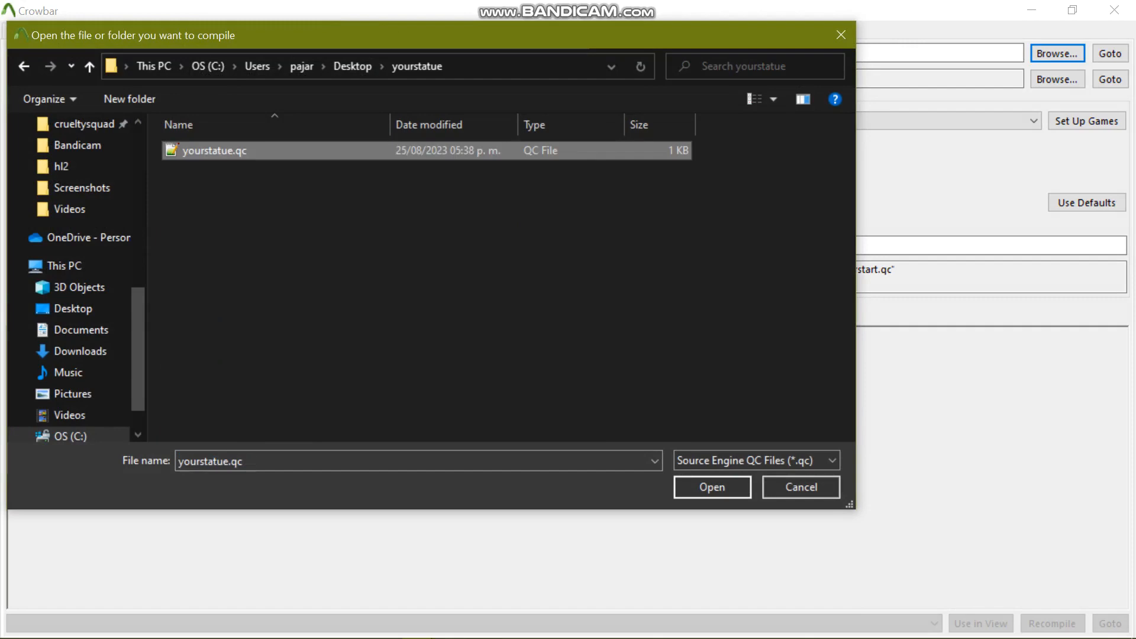
left_click(713, 487)
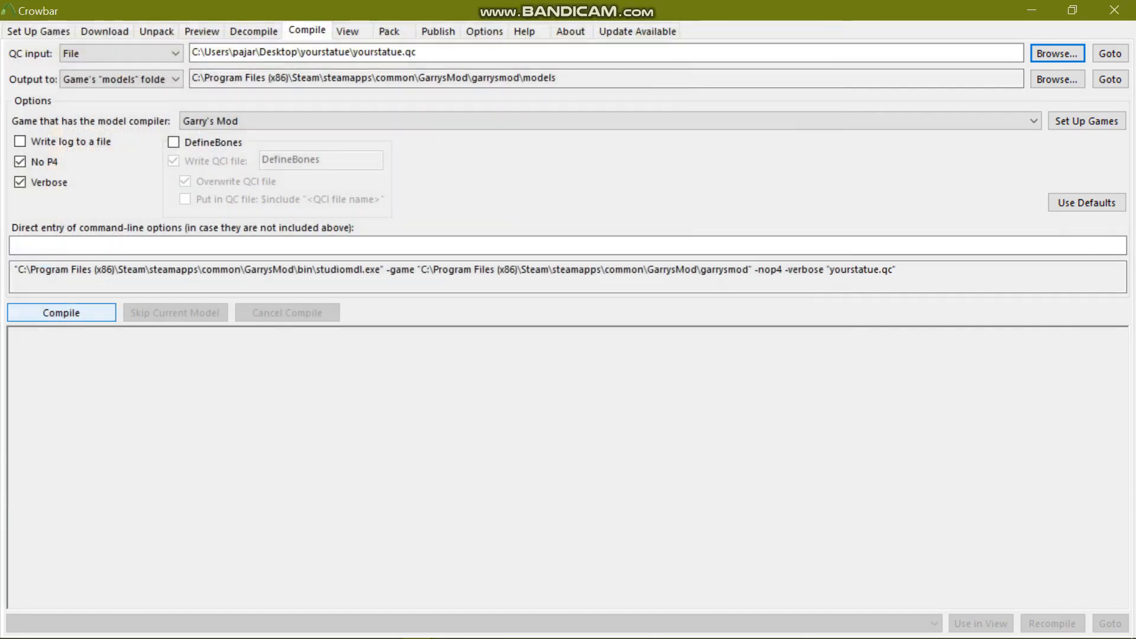
left_click(62, 312)
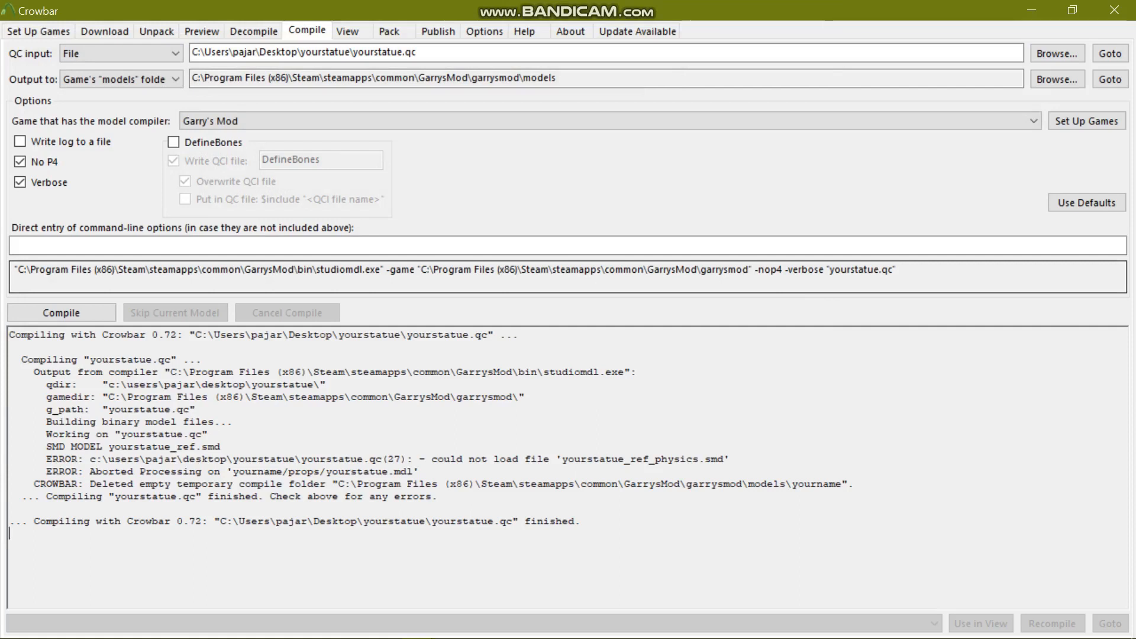
Step: Switch back to yourstatue.qc in Notepad++, set the $collisionmodel file to your_statue_phys.smd and save
key("super")
key("super+d")
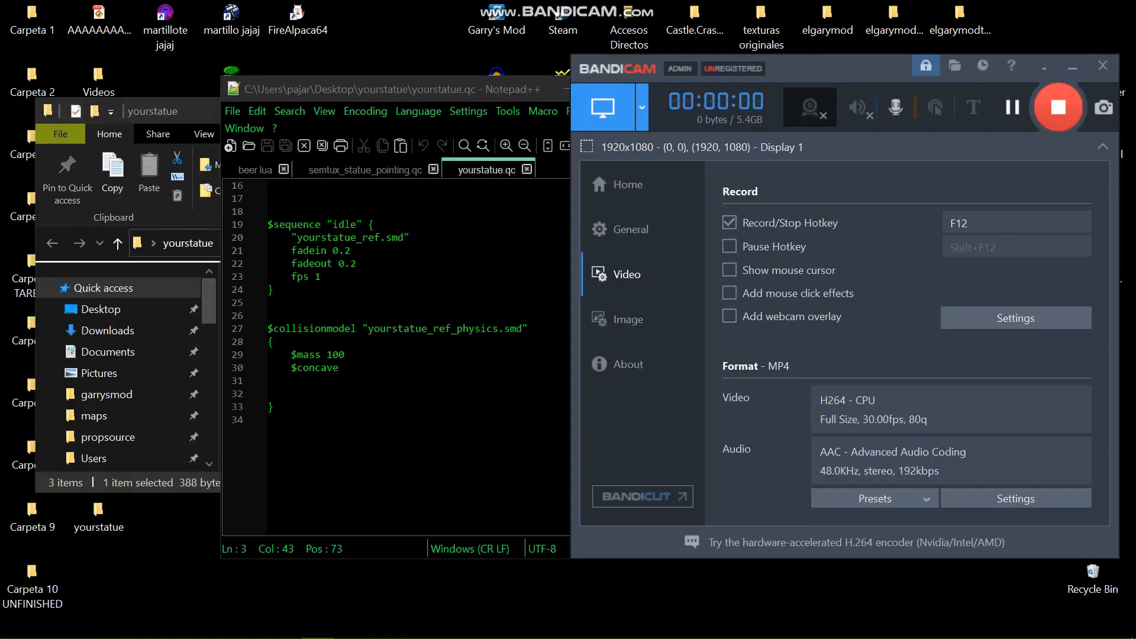
key("alt+Tab")
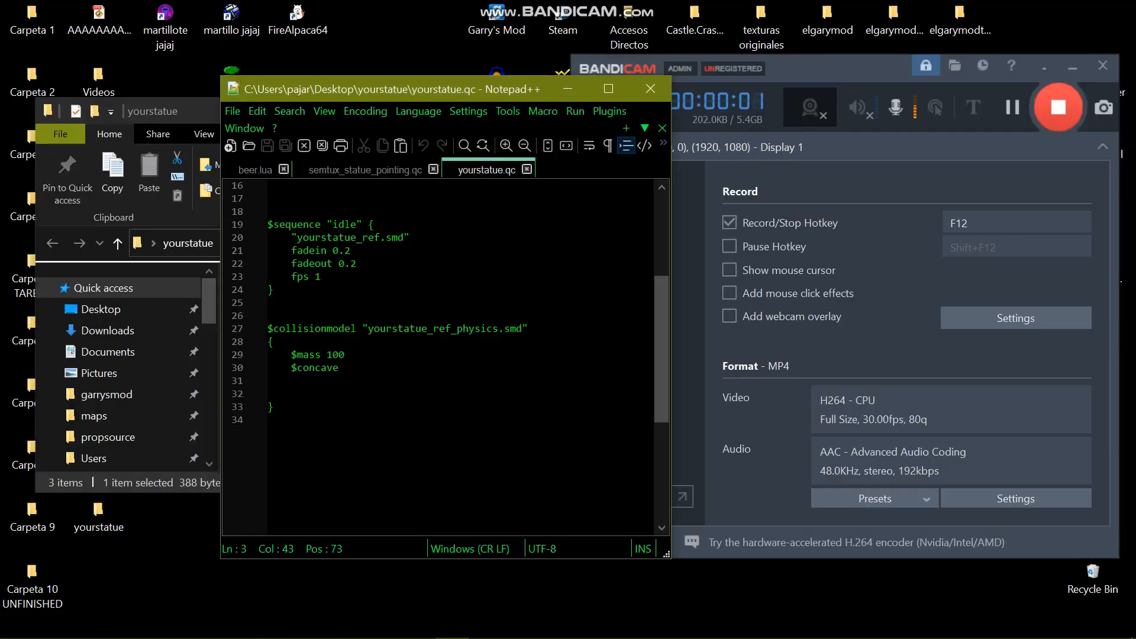
left_click_drag(499, 329, 367, 330)
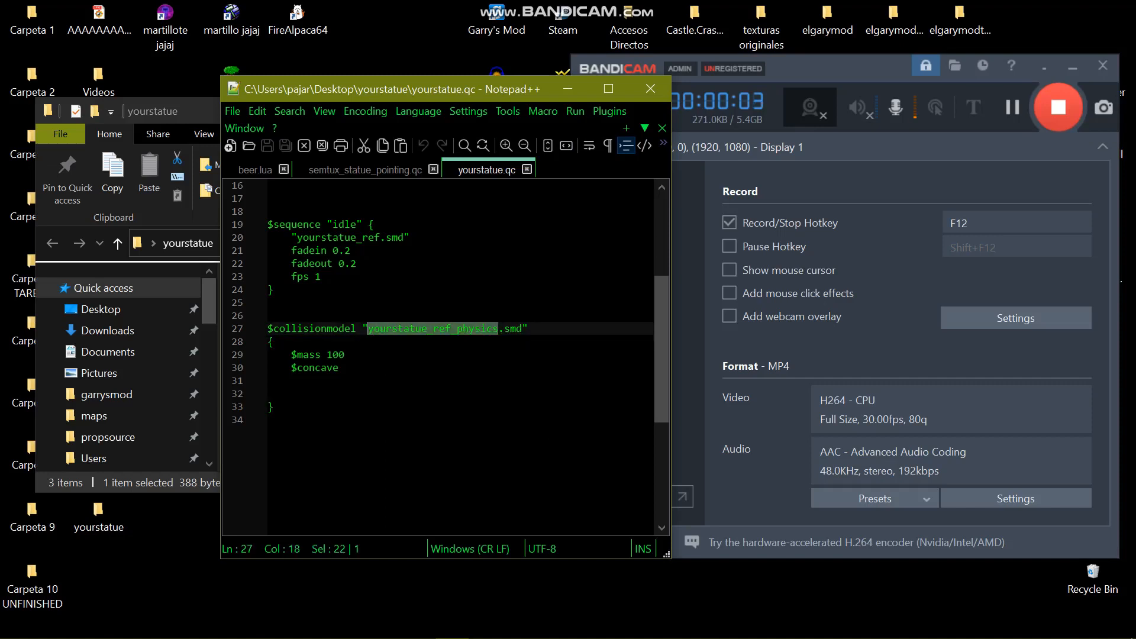
type("your_statue_phys.smd")
key("BackSpace")
key("BackSpace")
key("BackSpace")
key("BackSpace")
left_click(268, 380)
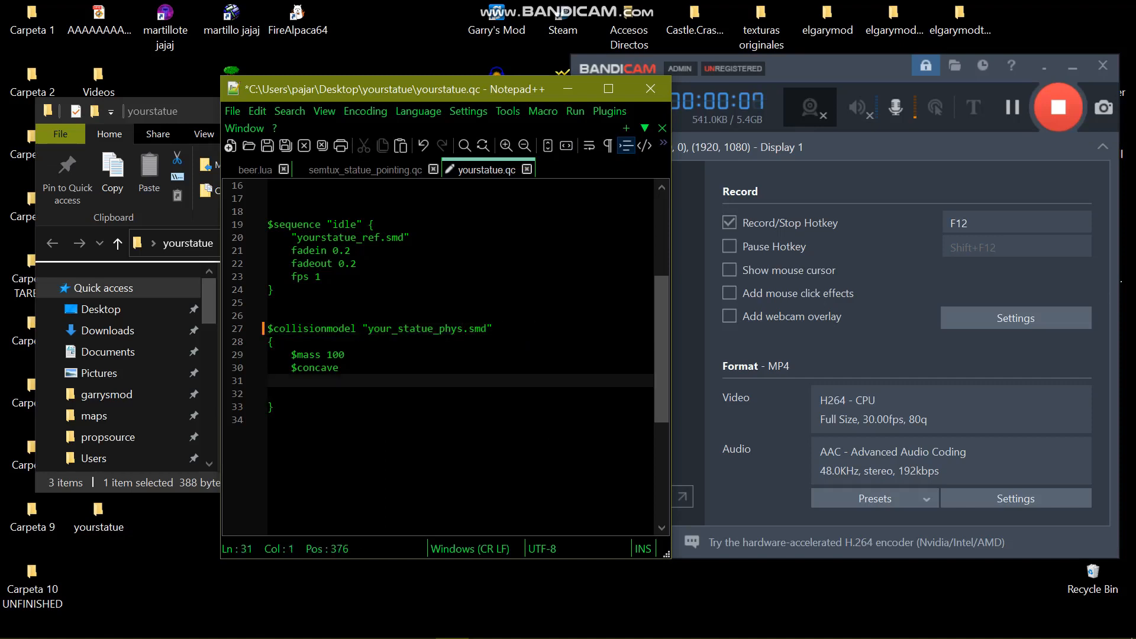
key("ctrl+s")
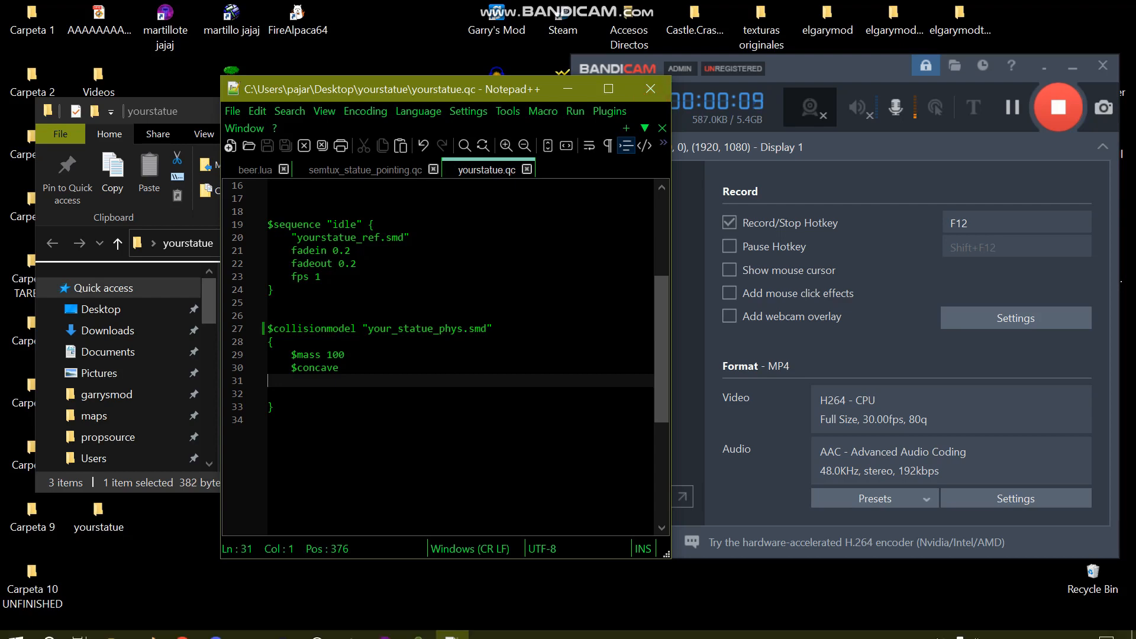
Step: Return to the Crowbar window with yourstatue.qc loaded and compile the model again
left_click(418, 625)
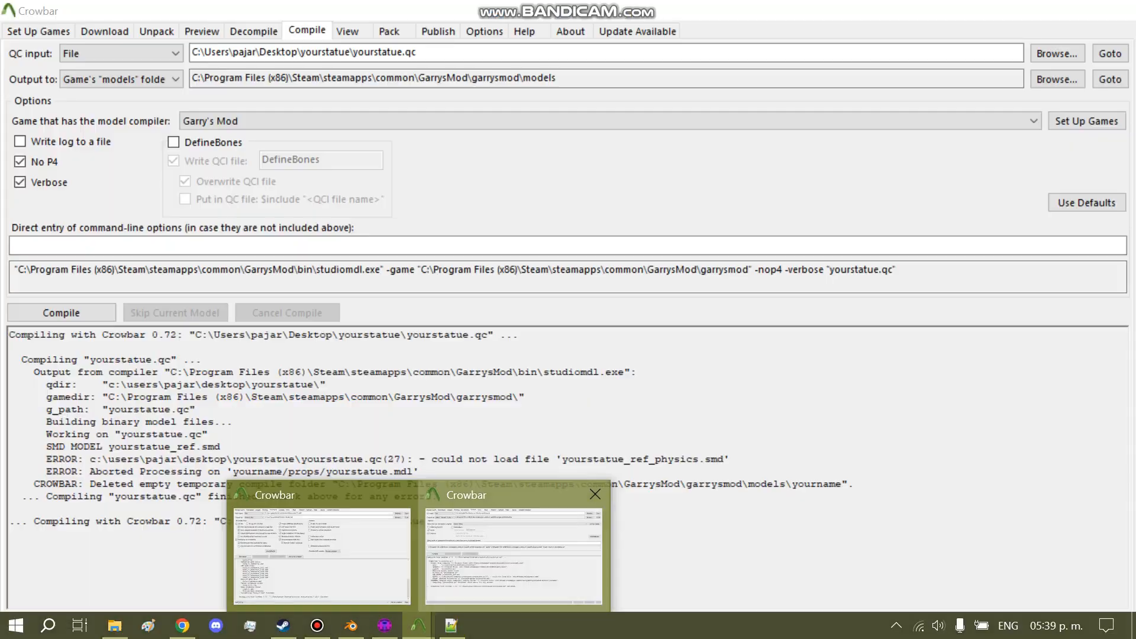
left_click(512, 544)
left_click(61, 312)
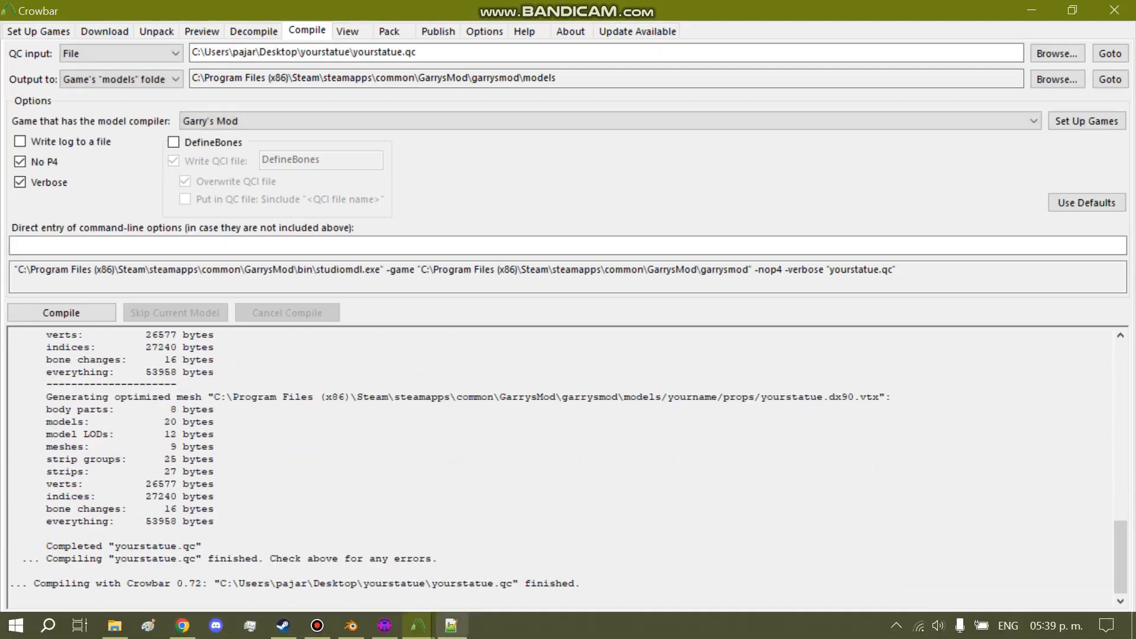
Step: Switch to Hammer++ and place a new entity on the brick floor in front of the trigger brush
left_click(385, 625)
key("z")
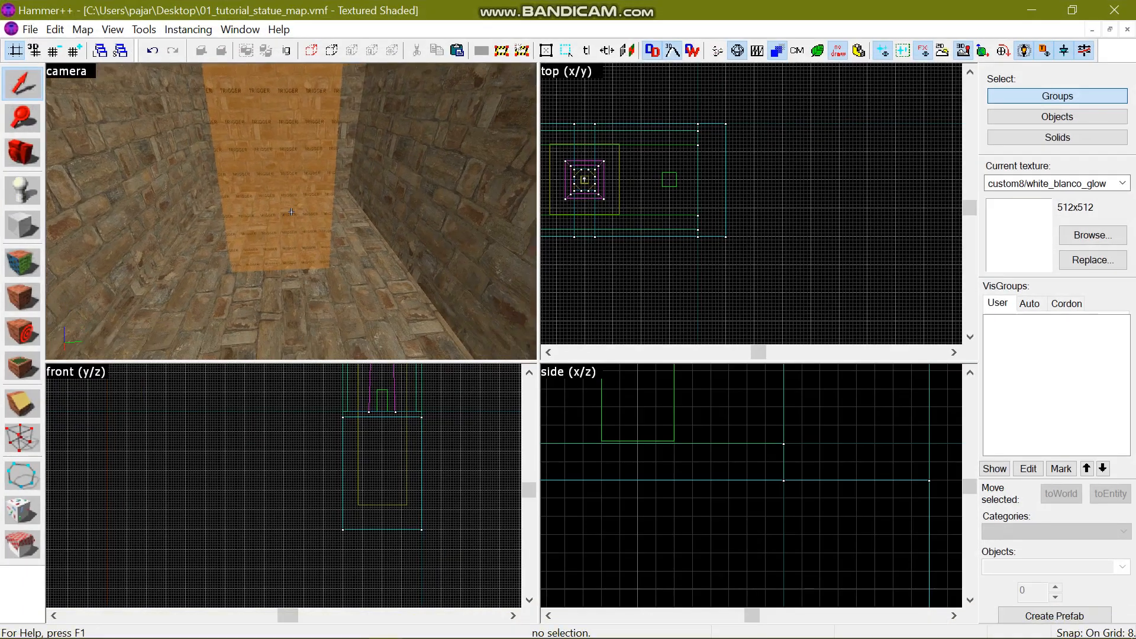
left_click(22, 190)
left_click(278, 290)
key("shift+s")
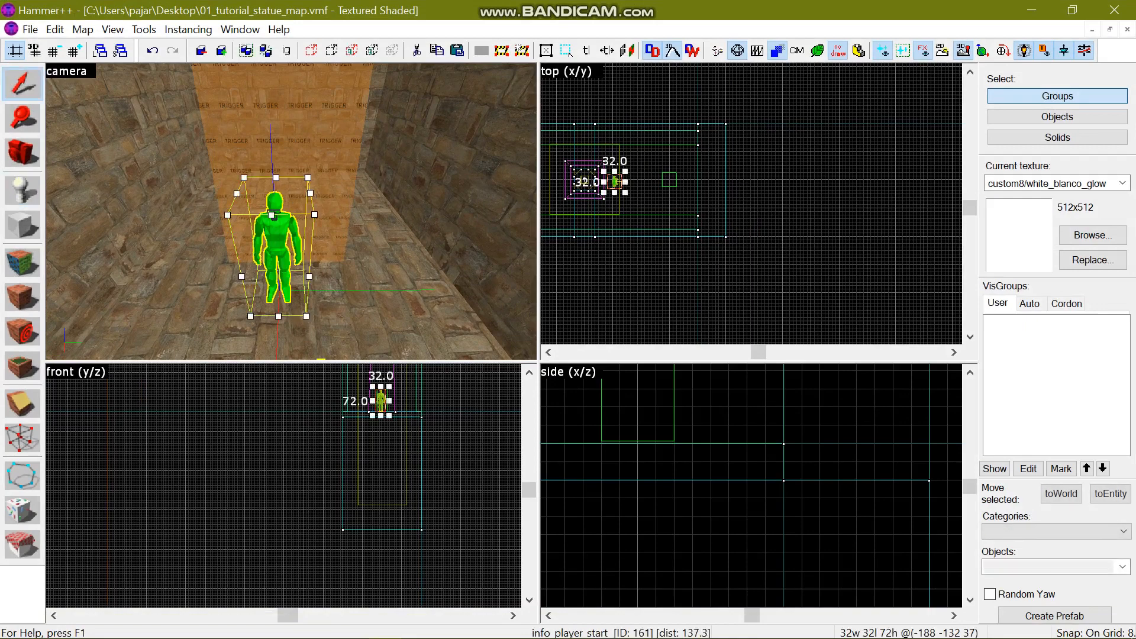
Step: Change the class of the newly placed info_player_start to prop_static and apply it
key("alt+Return")
type("pro")
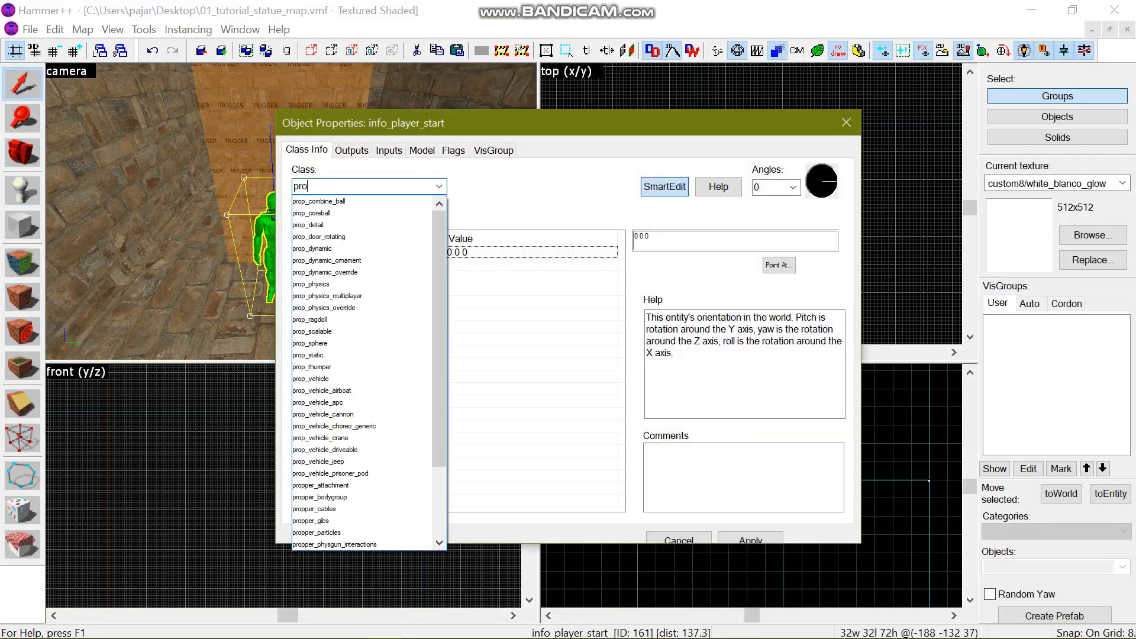
type("p_s")
left_click(319, 225)
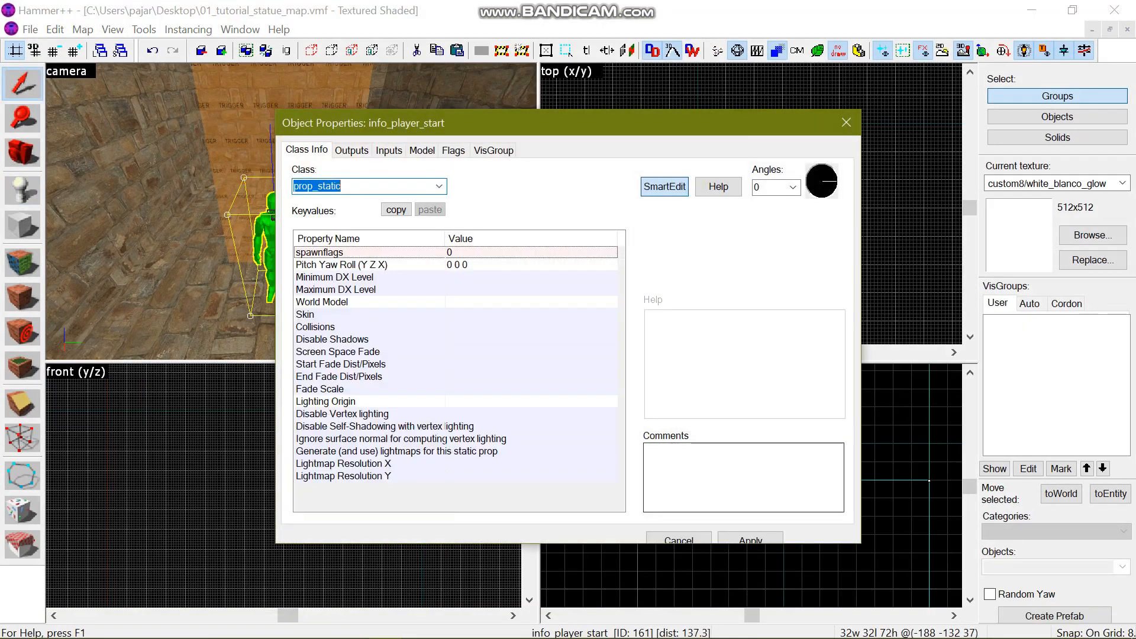
left_click(750, 539)
Step: Find yourstatue in the model browser and set models/yourname/props/yourstatue.mdl as the prop's World Model
left_click(321, 290)
left_click(647, 264)
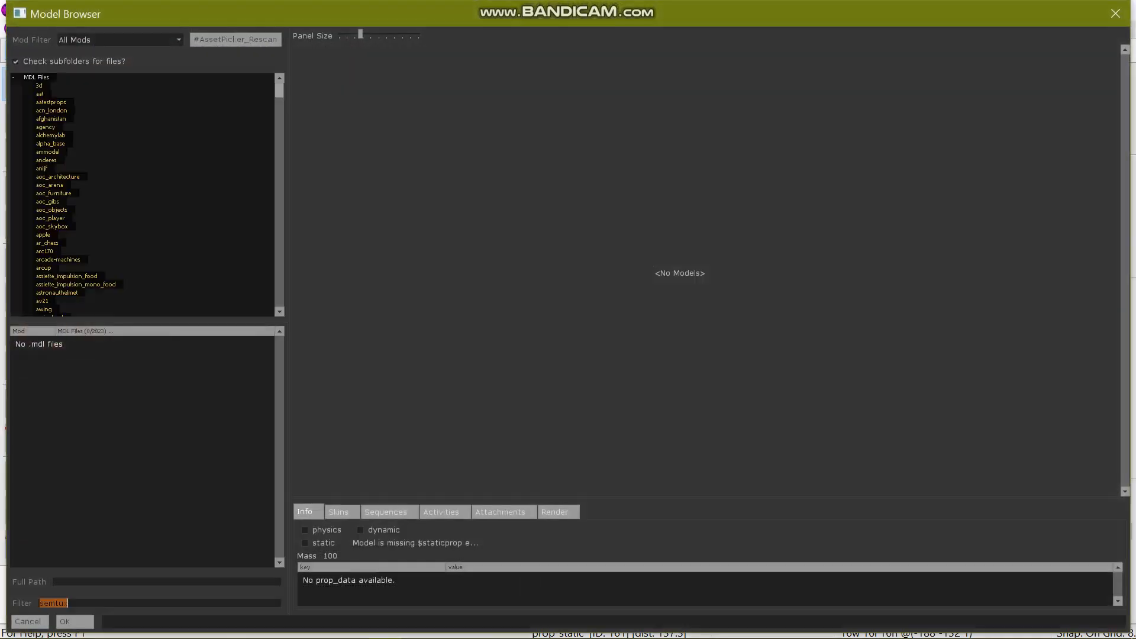
type("yoursta")
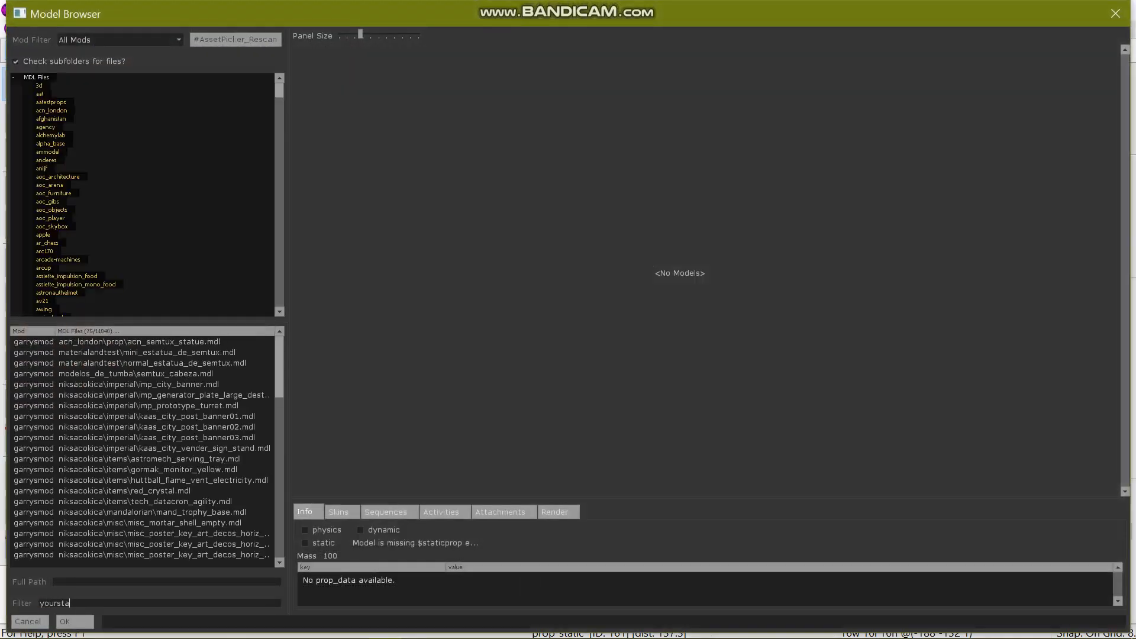
type("tue")
key("Return")
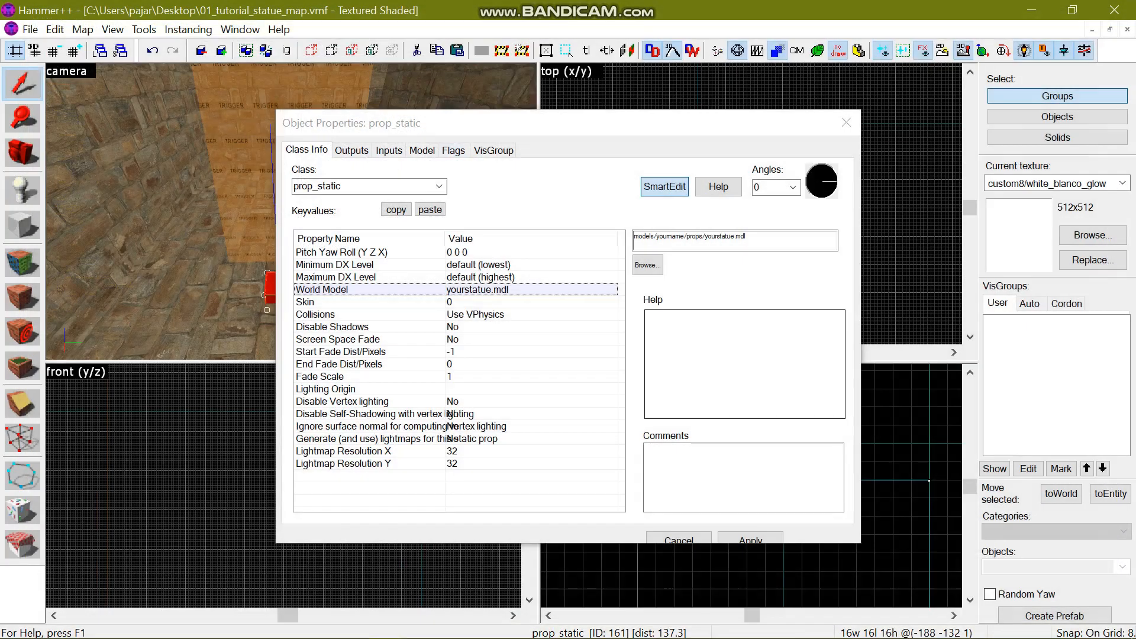
key("Return")
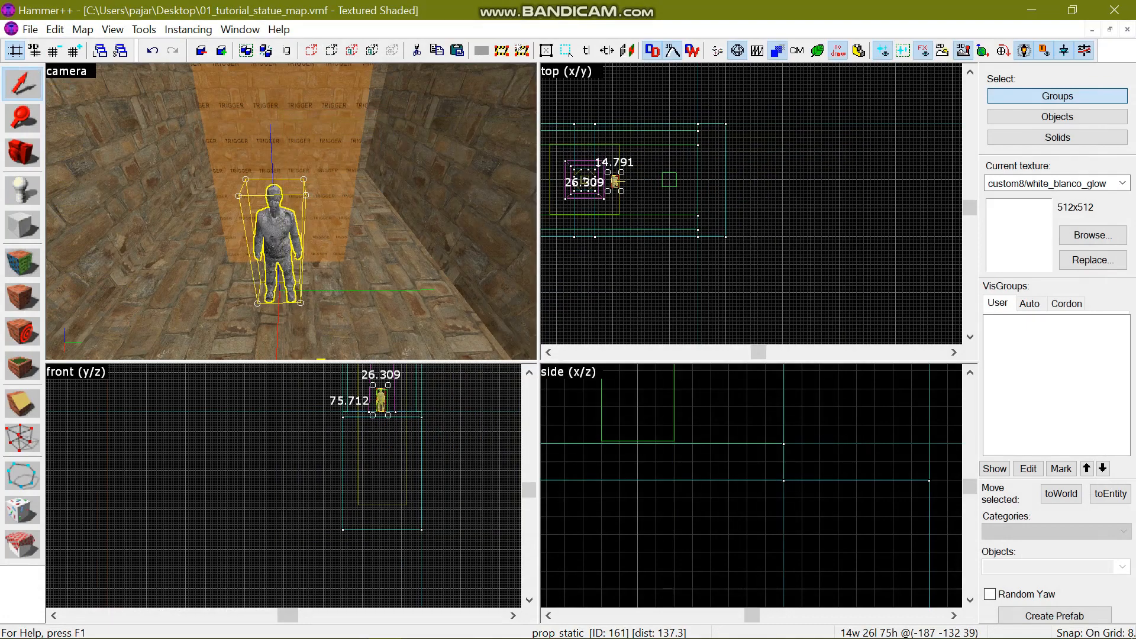
Step: Replace the statue prop with a newly placed one and move it in the top view to the centre of the func_dustmotes brush
key("Delete")
left_click(290, 242)
scroll(633, 180, "up", 4)
middle_click_drag(629, 181, 775, 174)
scroll(763, 172, "down", 1)
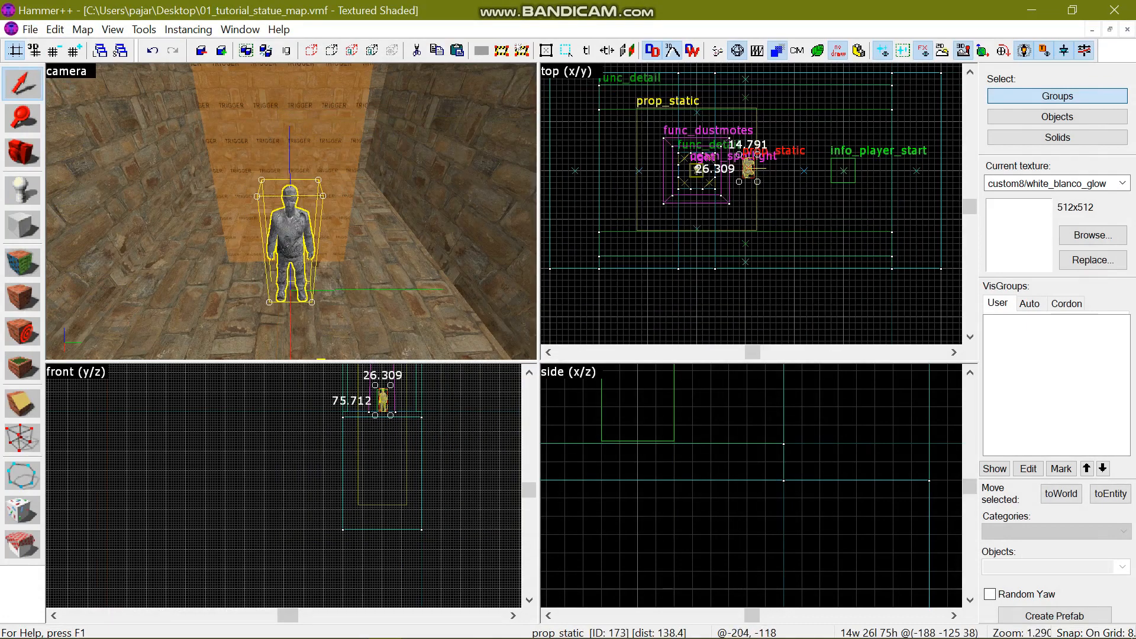
left_click_drag(750, 168, 698, 172)
Step: Approach the statue inside the trigger brush and open the object properties of its prop_static
key("z")
key("w")
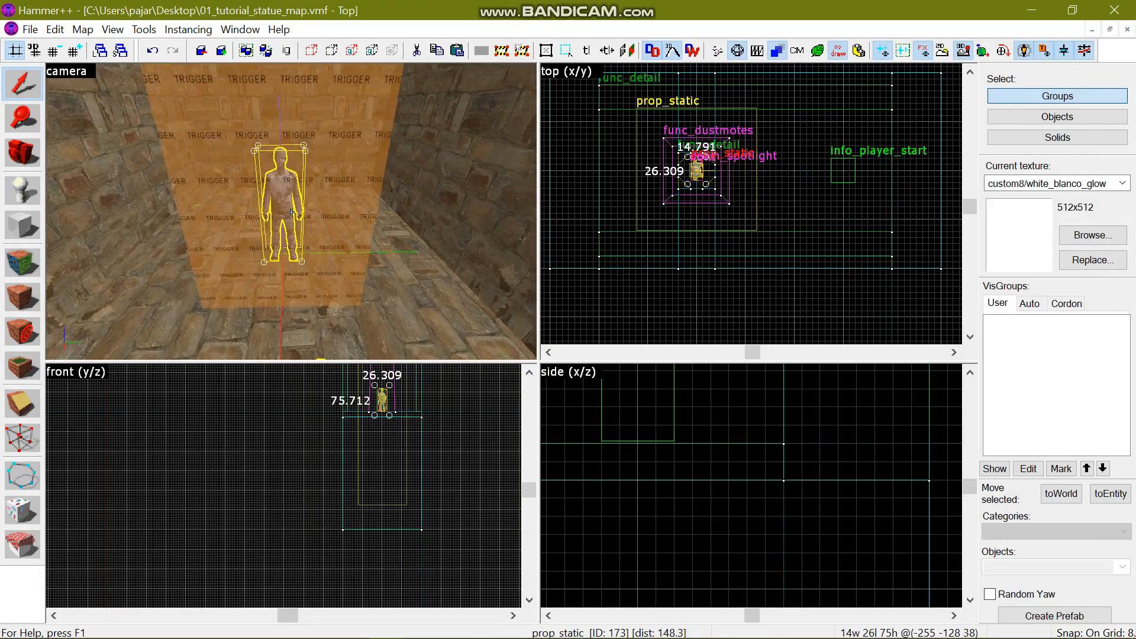
key("Escape")
key("w")
key("d")
key("s")
key("w")
double_click(291, 211)
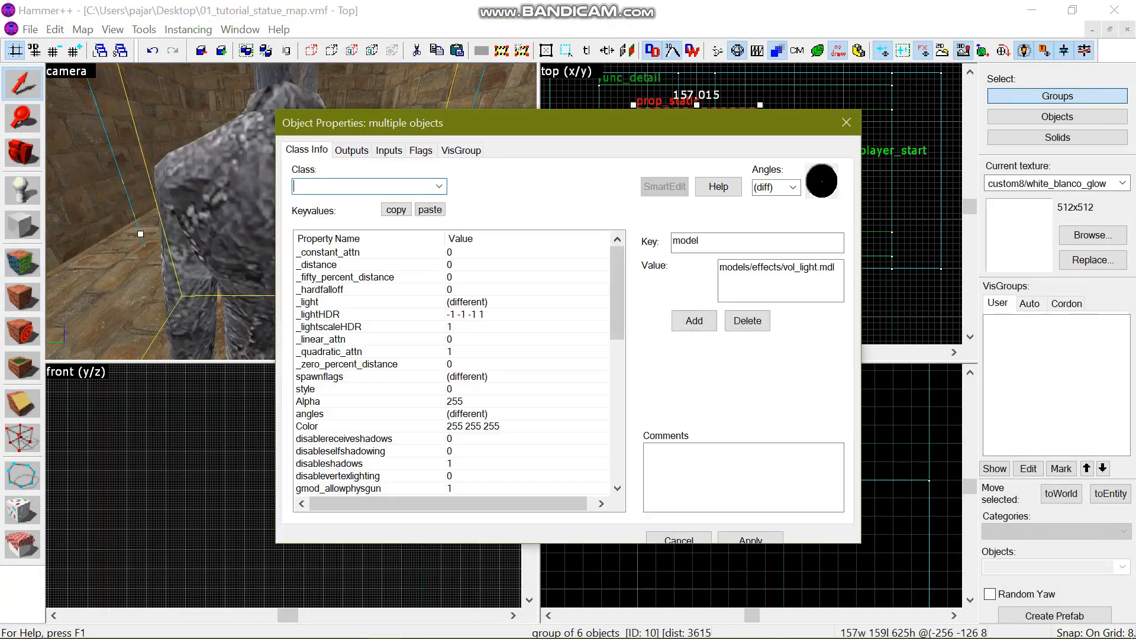
left_click(160, 211)
key("s")
key("Escape")
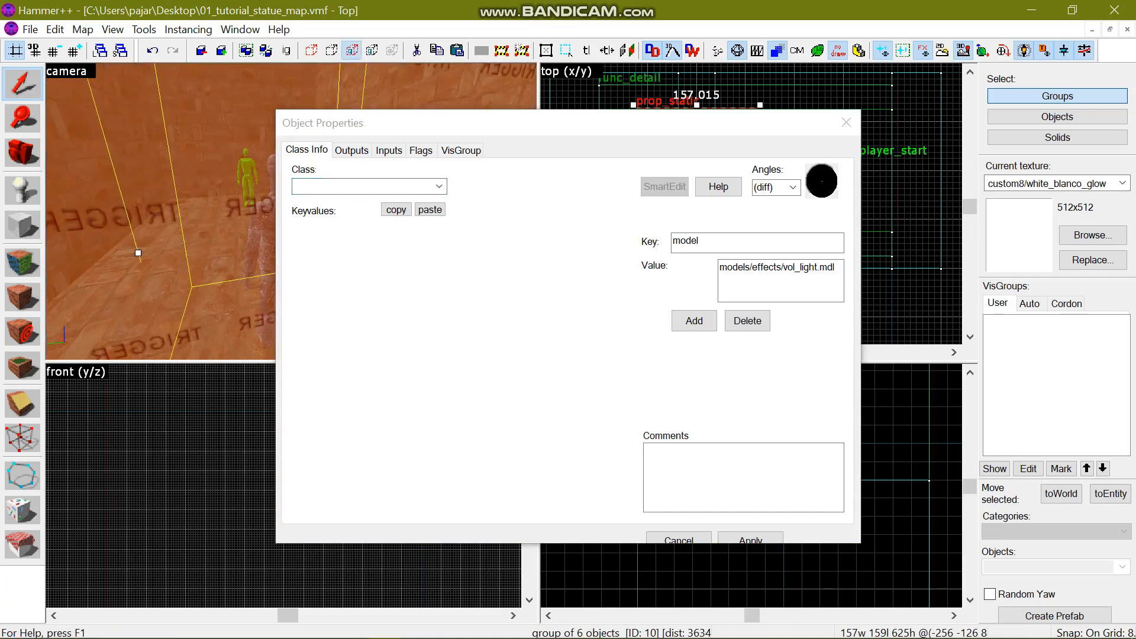
Step: Preview the collision model of yourstatue.mdl in the model browser, then close the browser and the prop's properties
left_click(646, 264)
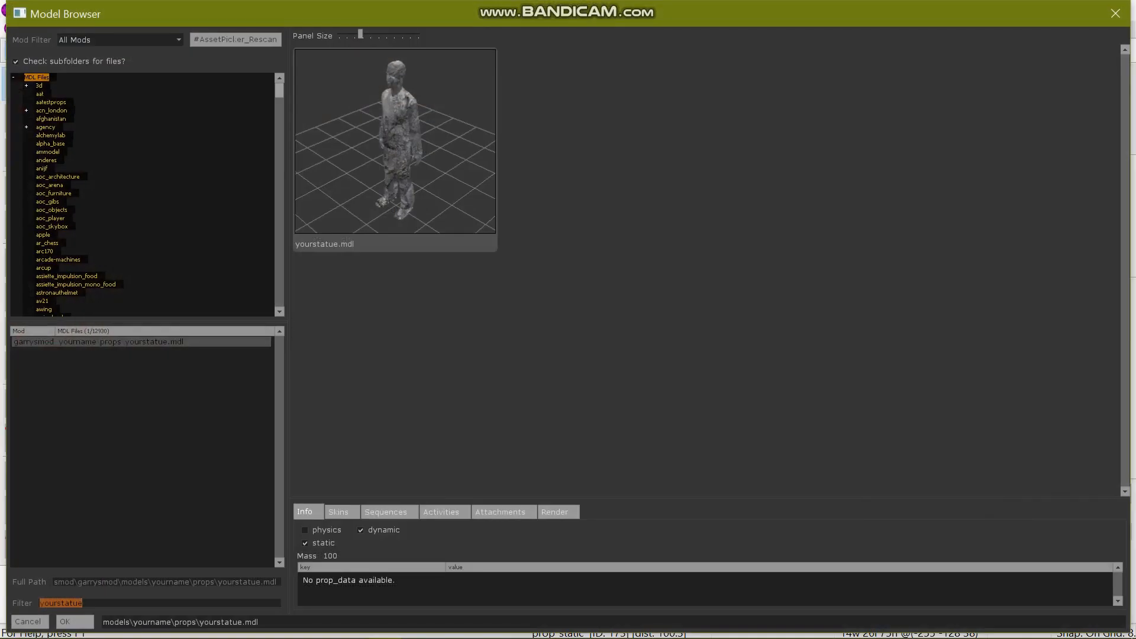
left_click(554, 511)
left_click(332, 543)
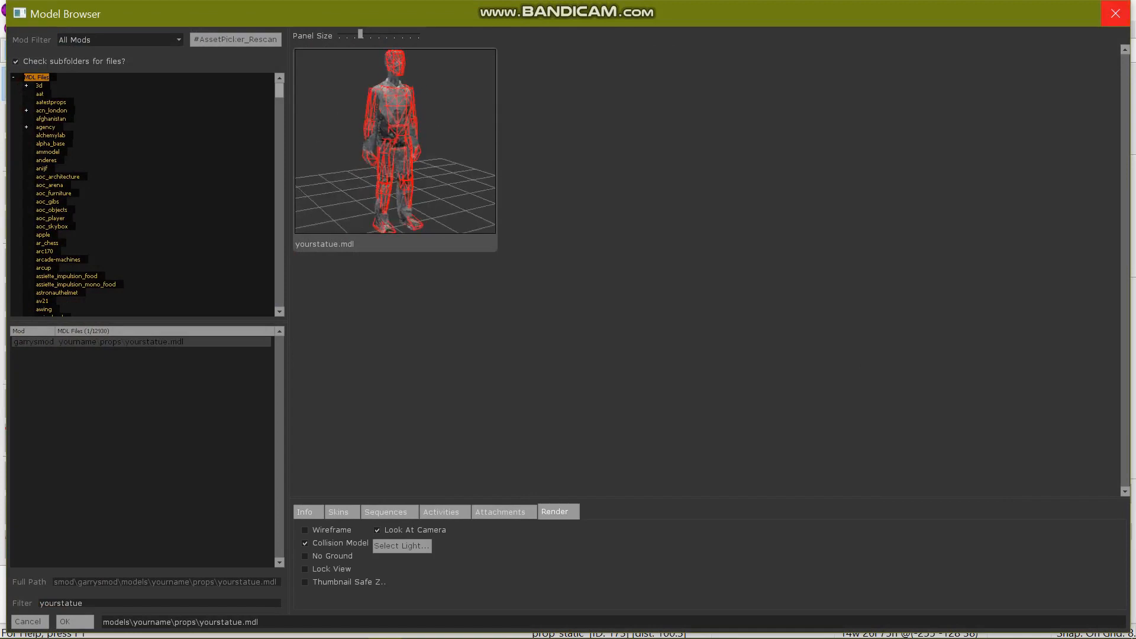
left_click(1115, 13)
left_click(846, 122)
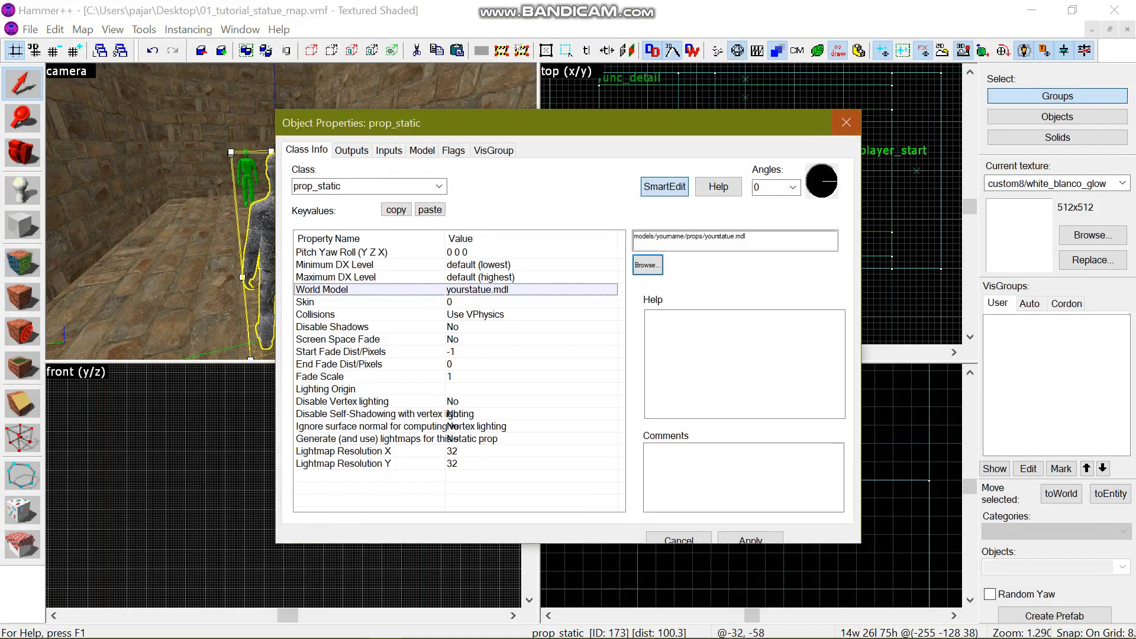
Step: Clear the selection and run the statue map in the game
key("Escape")
left_click(392, 51)
key("z")
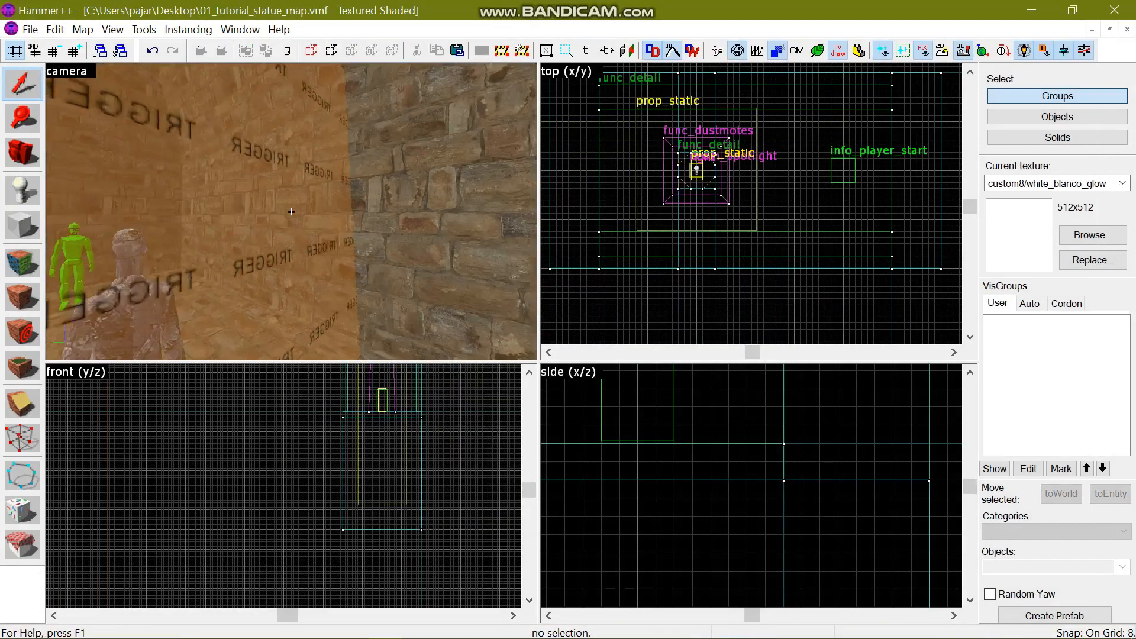
key("z")
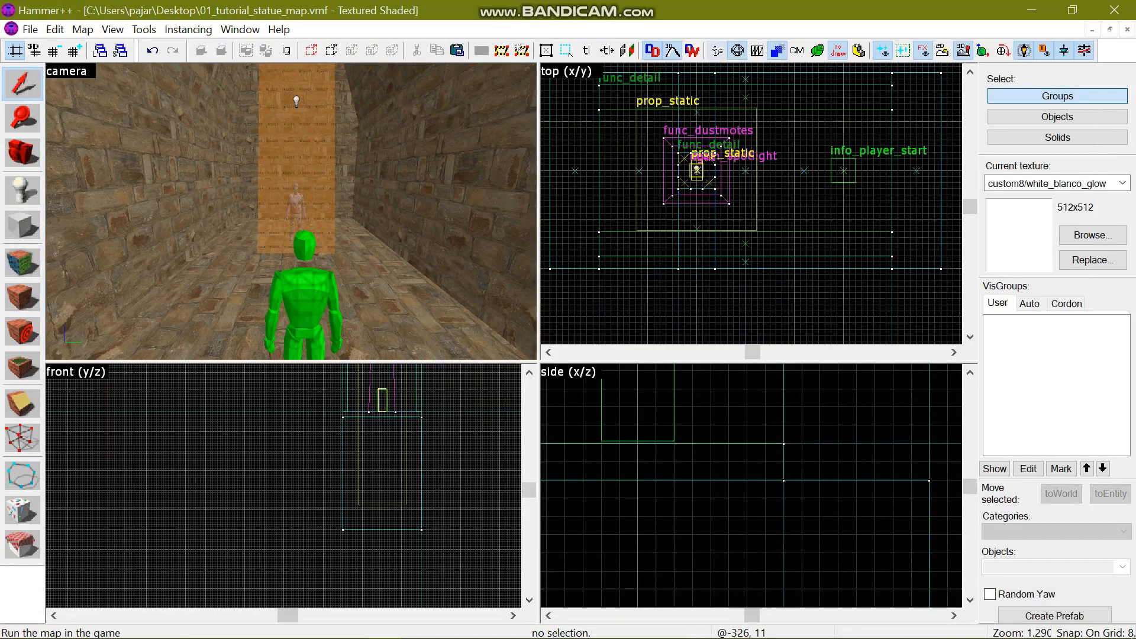
left_click(717, 50)
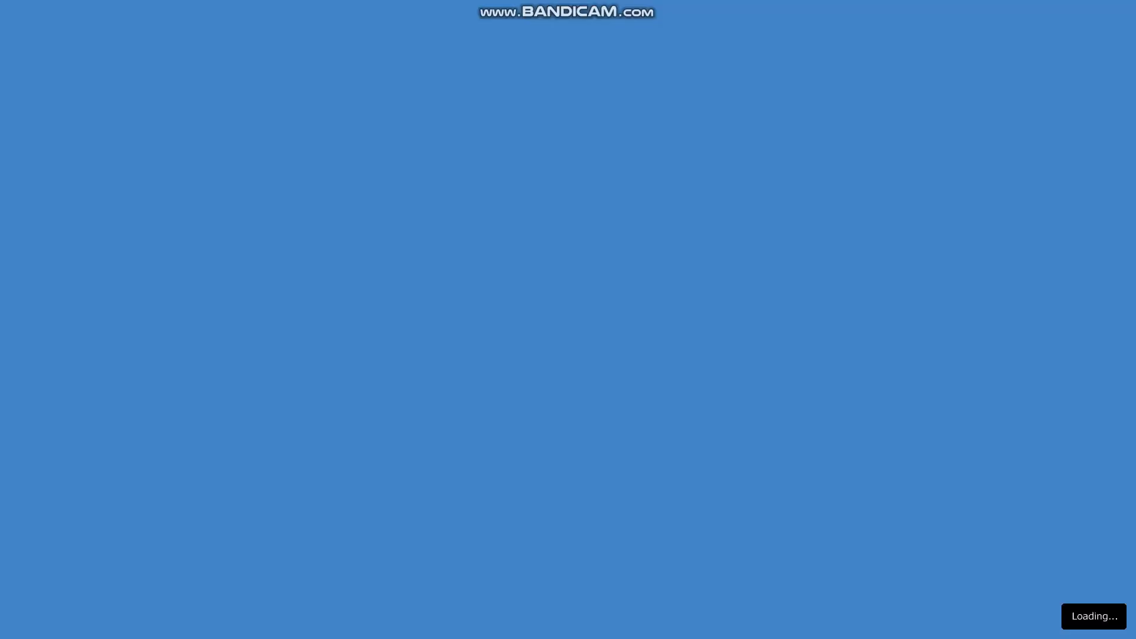